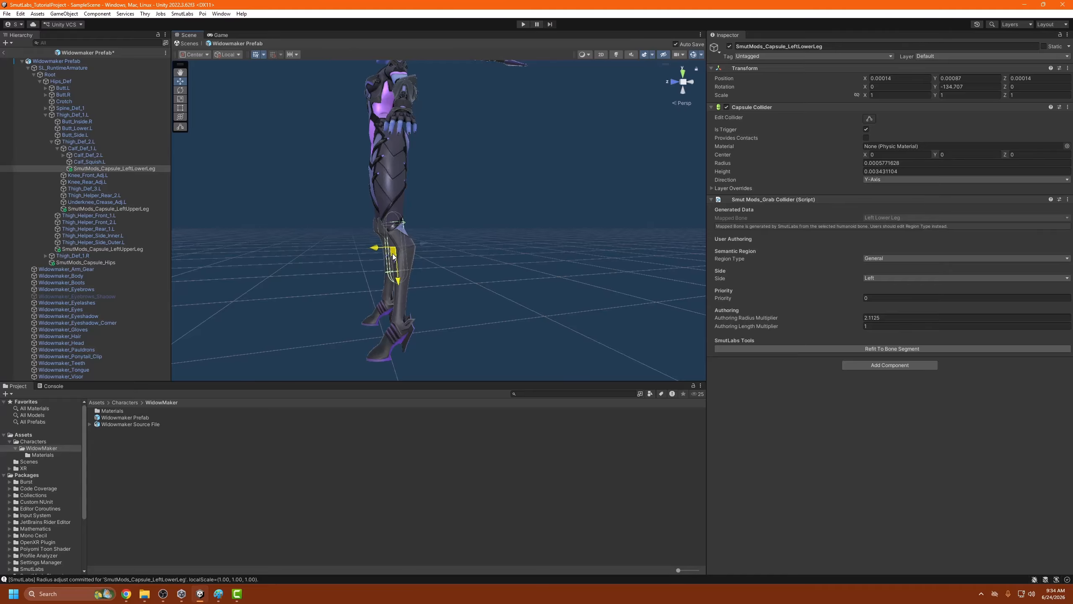
Rotate the lower-leg capsule under Calf_Def_1.L to about -15.25 degrees in X and set its Region Type to Knee.
key(e)
right_drag(471, 268, 428, 273)
key(d)
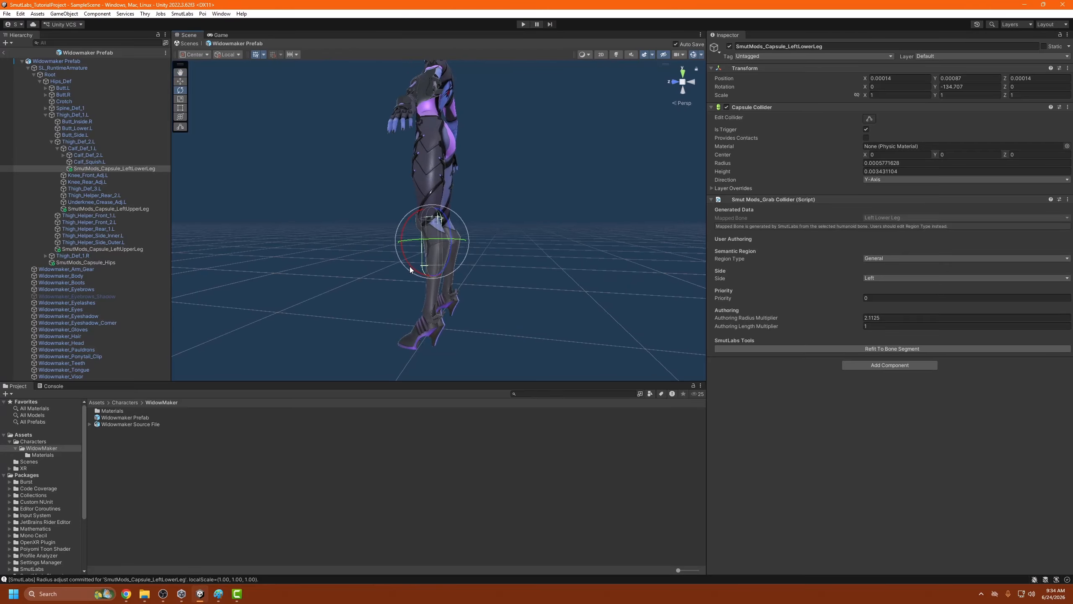
drag(409, 267, 422, 275)
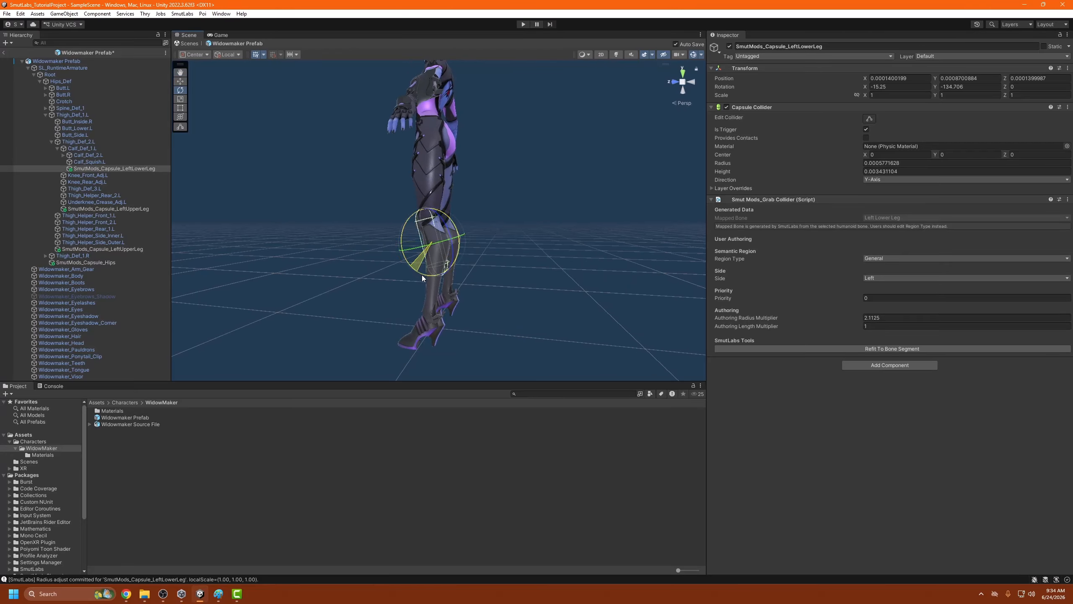
click(881, 260)
click(888, 388)
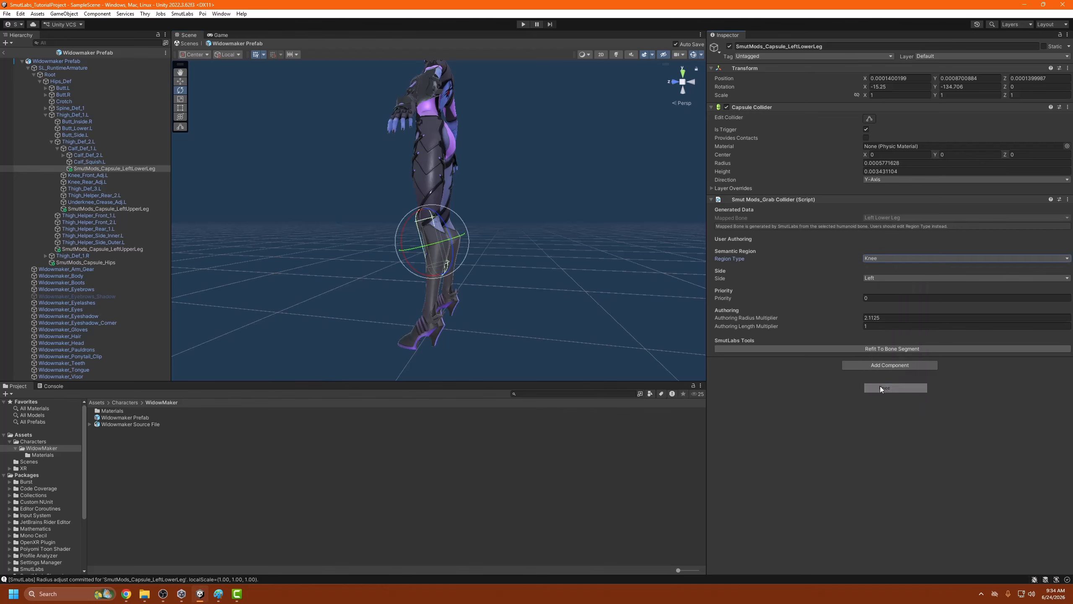
Add a SmutLabs capsule to Calf_Def_2.L and adjust its radius to a multiplier of about 1.8125.
click(86, 155)
right_click(87, 156)
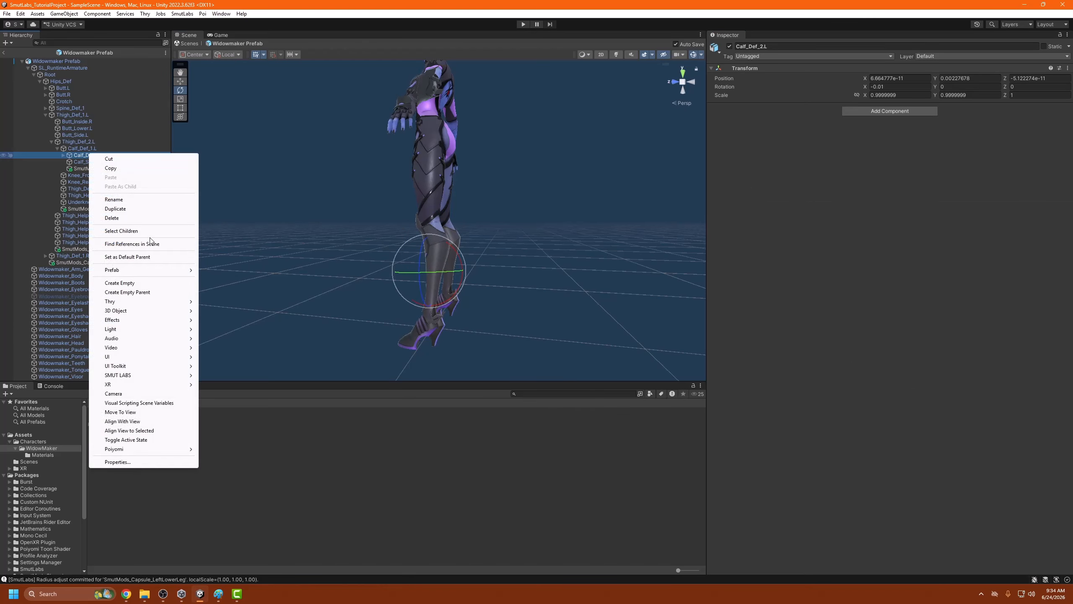
mouse_move(153, 380)
click(244, 410)
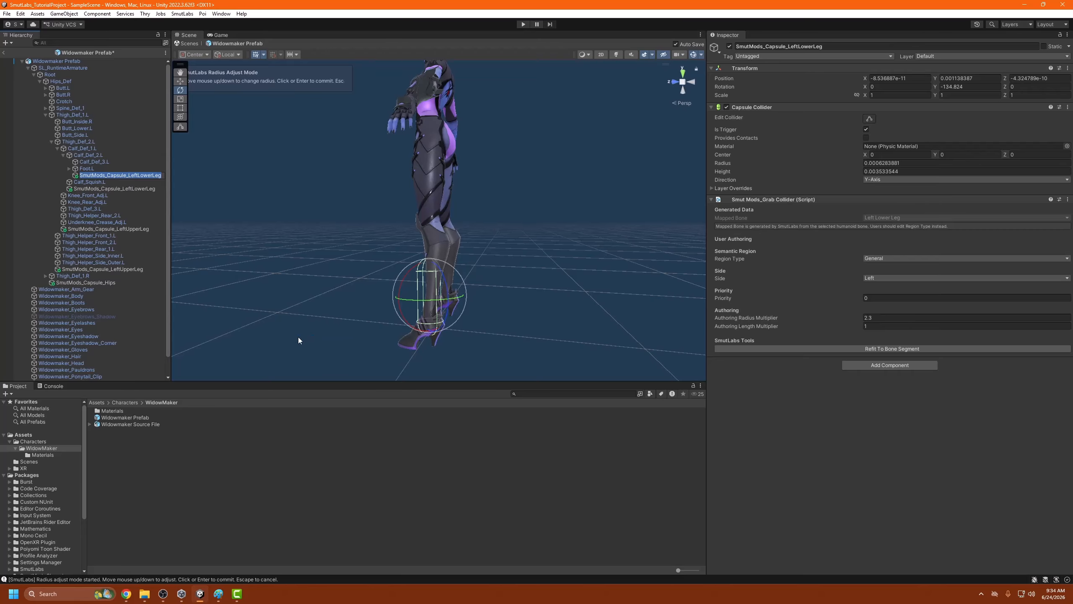
click(253, 353)
Shift the Calf_Def_2.L capsule onto the shin, tilt it to about 9.73 degrees in X and set its Region Type to Foot.
right_drag(545, 291, 594, 305)
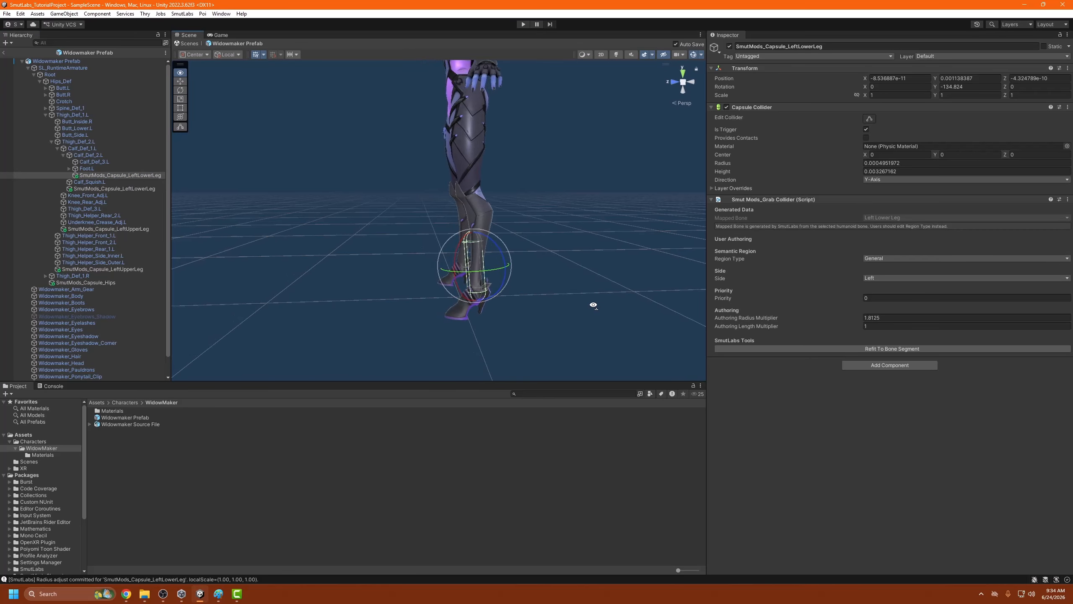
key(w)
drag(458, 271, 461, 246)
key(e)
click(890, 256)
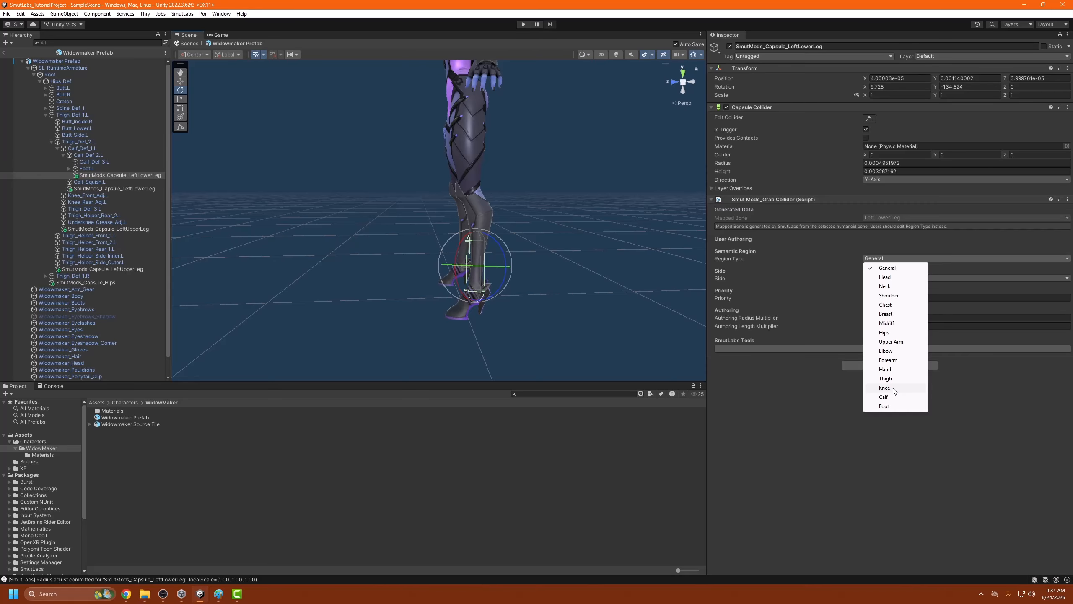
click(888, 406)
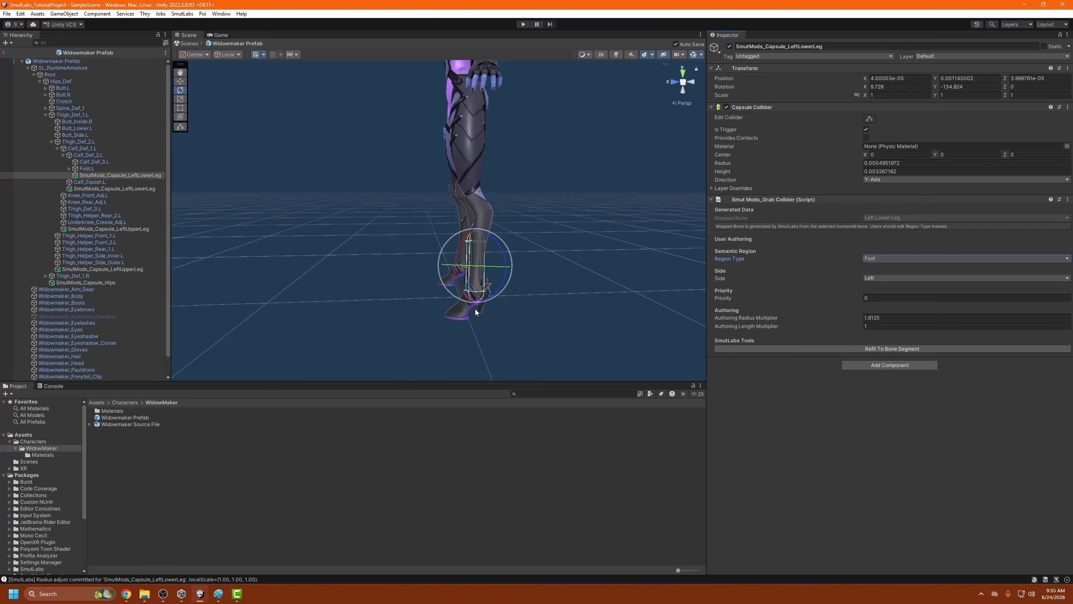
Add a SmutLabs capsule to Foot.L with a radius multiplier of about 4.925 and set its Region Type to Foot.
click(88, 169)
right_click(87, 170)
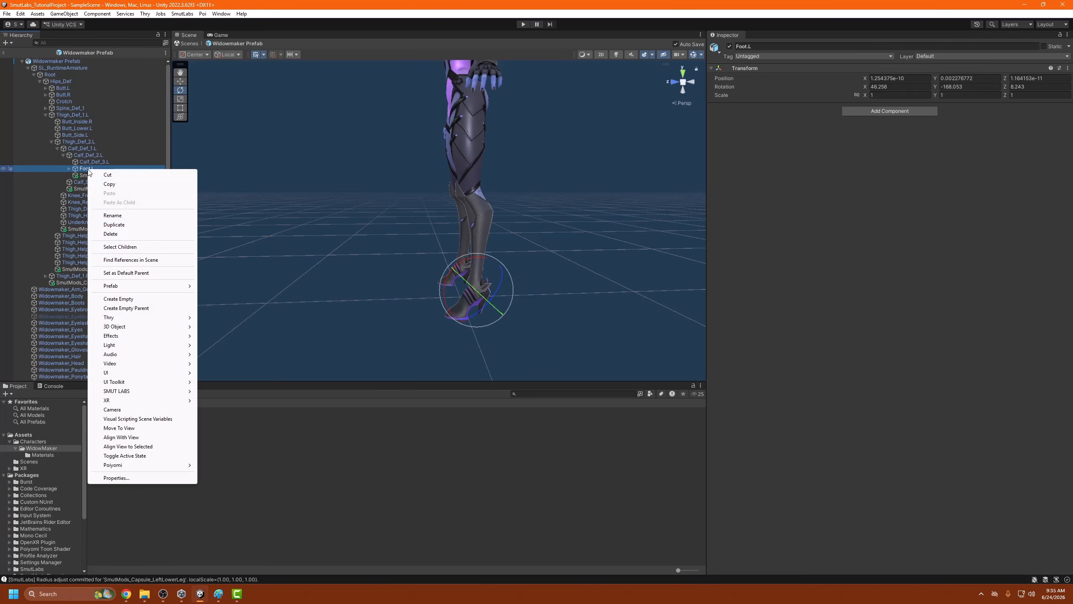
mouse_move(144, 391)
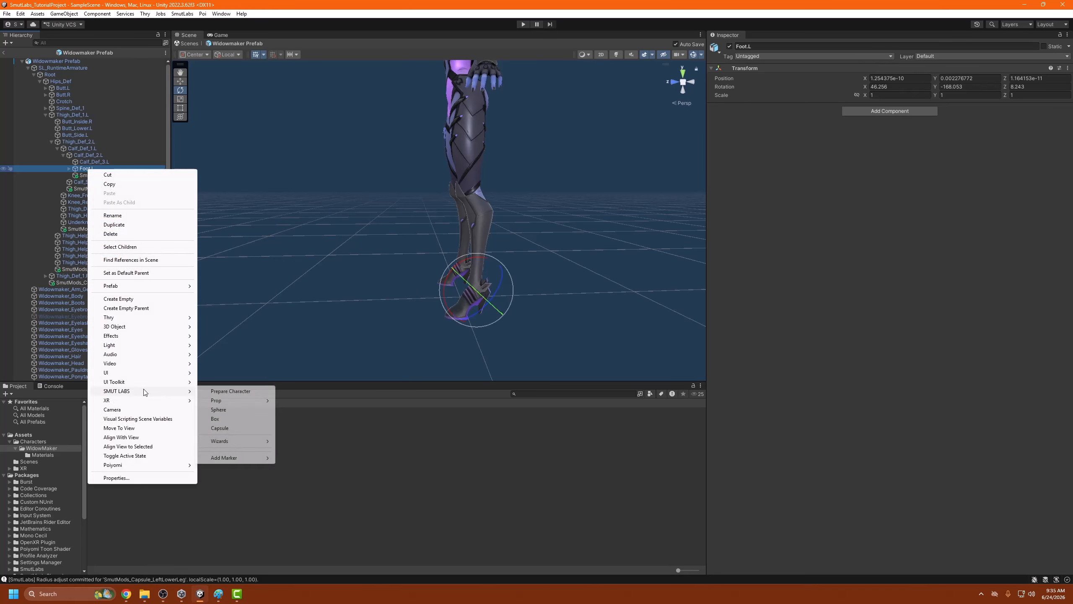
click(241, 430)
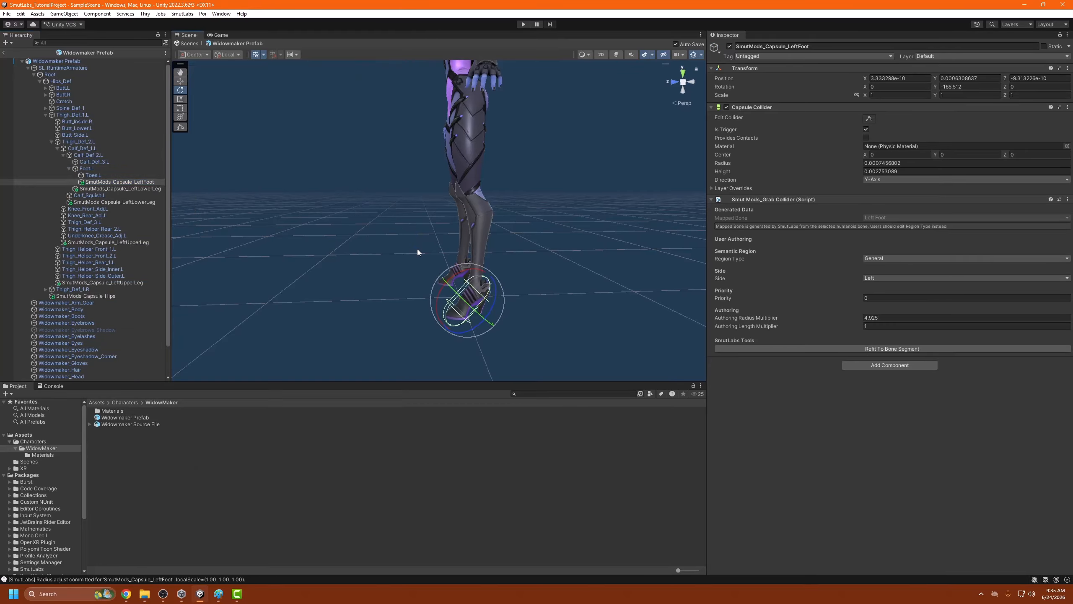
click(882, 259)
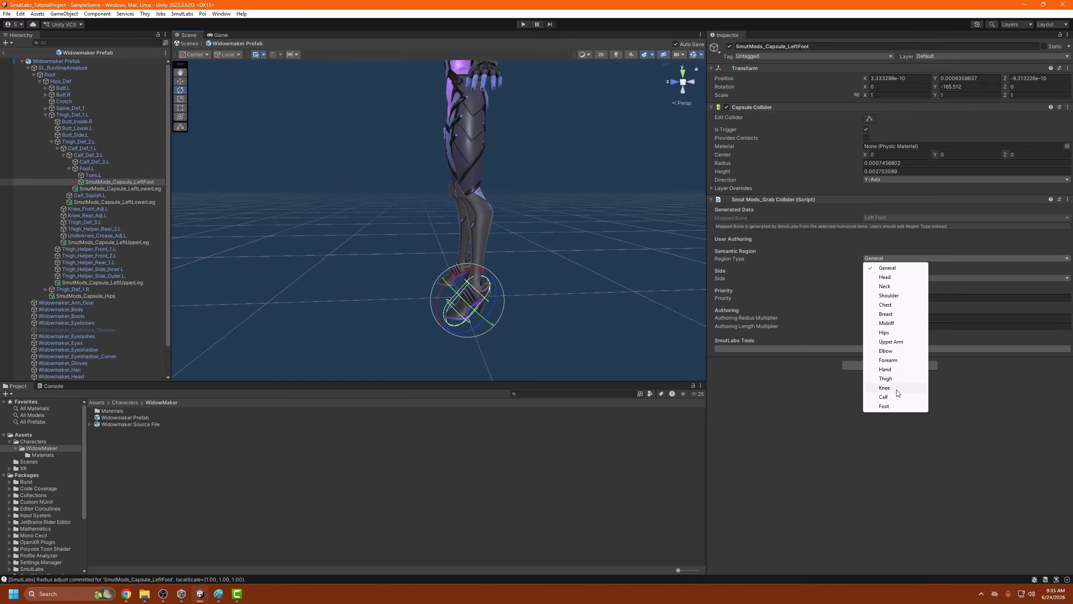
click(885, 406)
Realign the Calf_Def_1.L knee capsule to position 0.00002, 0.00092, 0.0003 and rotation -3.39, -128.813, -10.725.
alt+drag(462, 240, 664, 223)
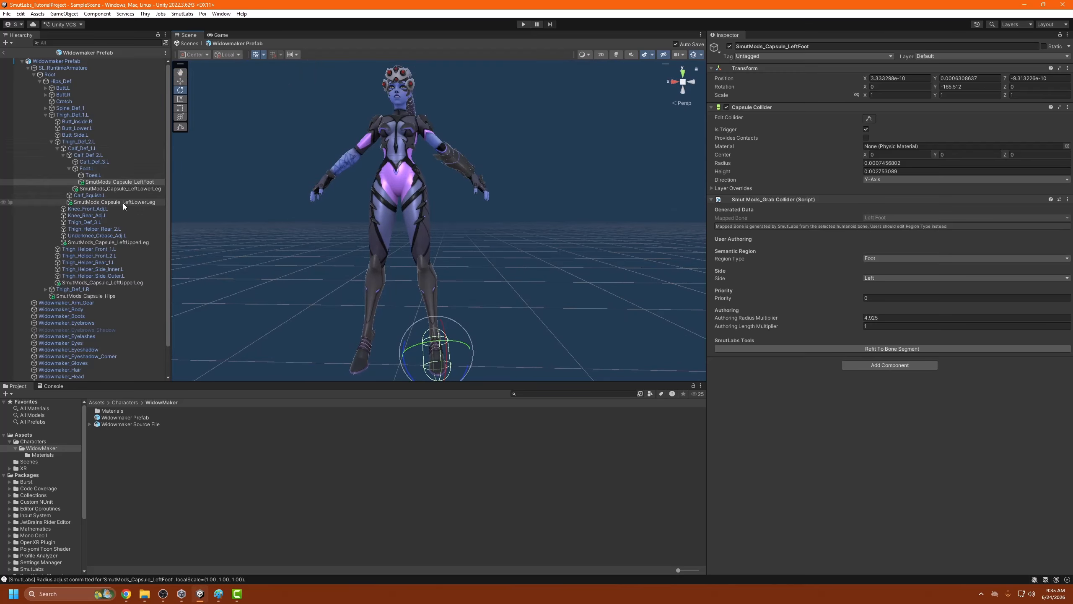
click(56, 75)
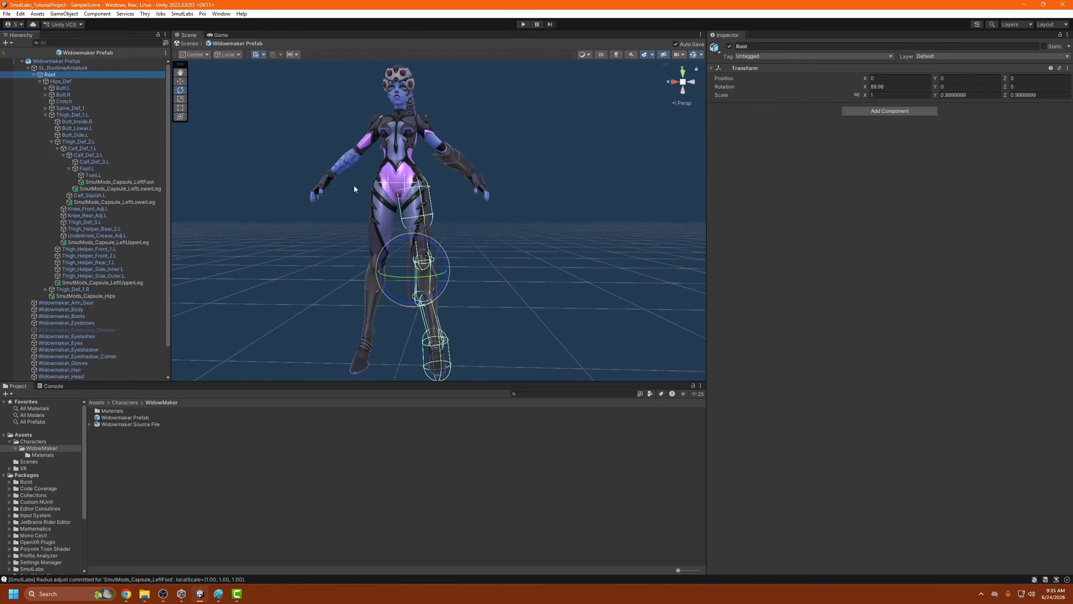
alt+drag(353, 185, 509, 258)
scroll(509, 258, up, 5)
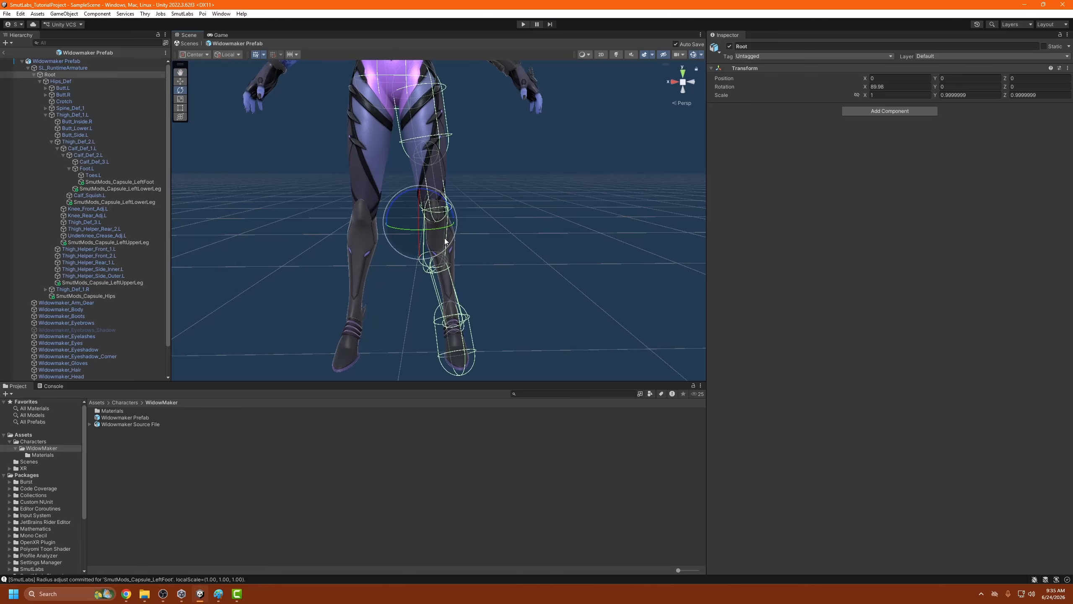
click(124, 240)
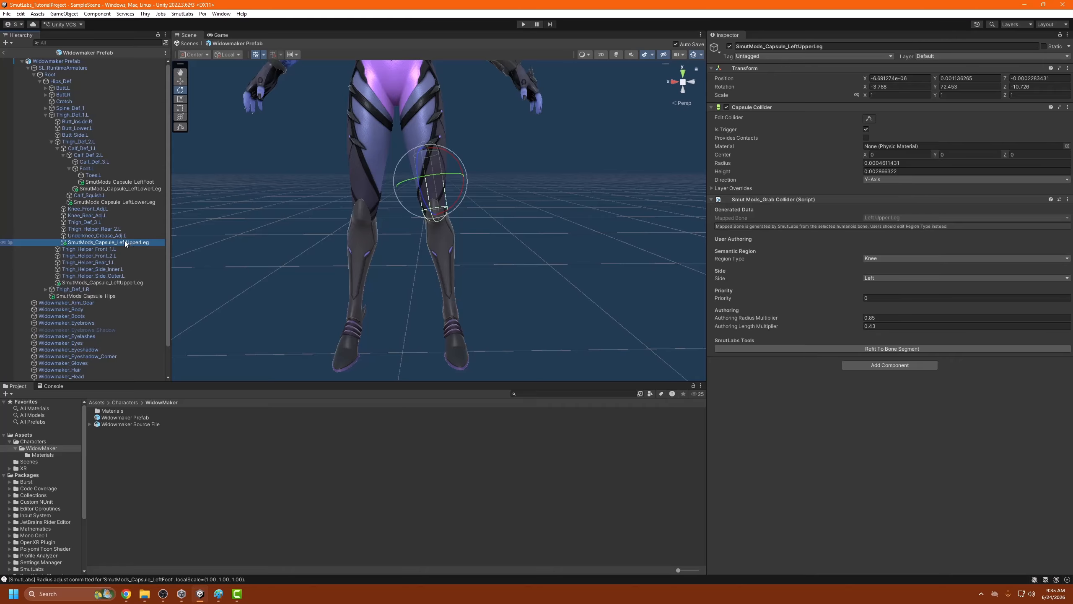
click(119, 189)
click(115, 202)
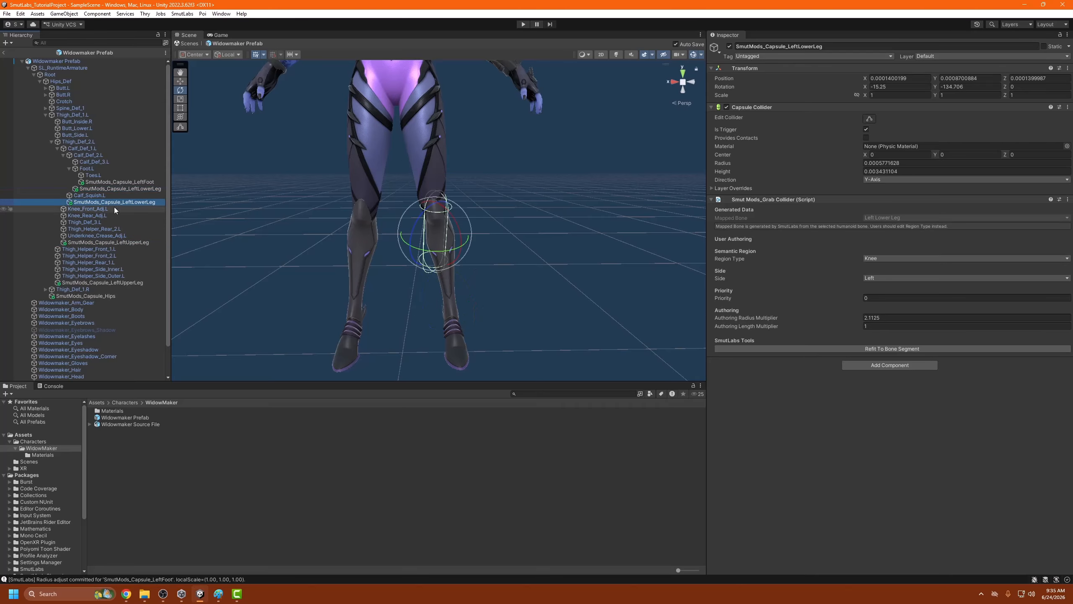
drag(474, 232, 442, 235)
key(w)
key(d)
mouse_move(448, 235)
right_down()
mouse_move(361, 233)
mouse_move(465, 235)
right_up()
Check the left-leg colliders with Root selected, and mirror the left foot capsule to the opposite side.
click(72, 75)
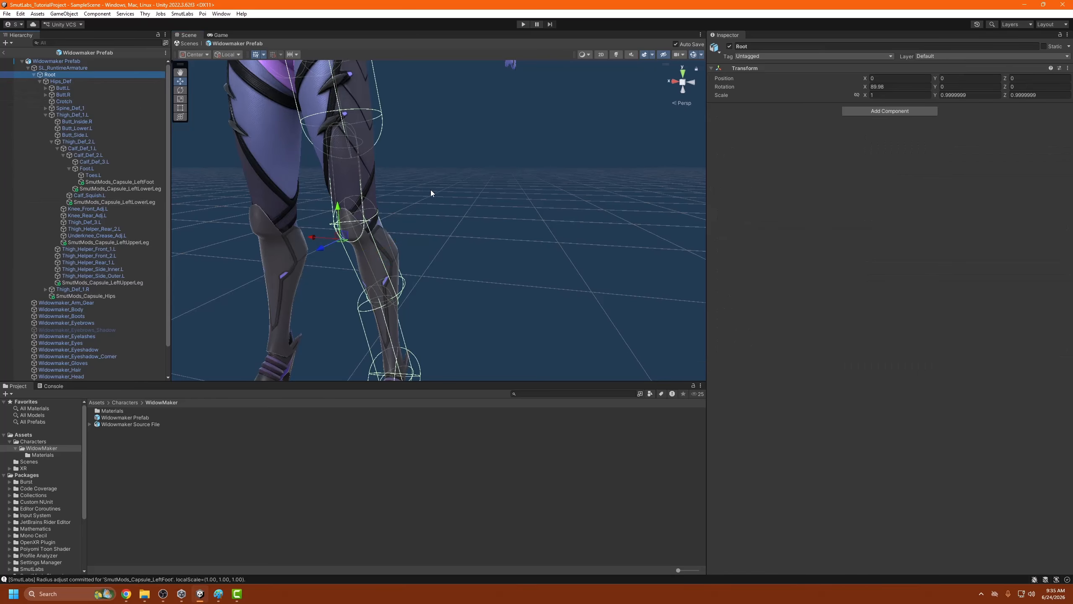
key(f)
right_drag(465, 191, 490, 262)
key(w)
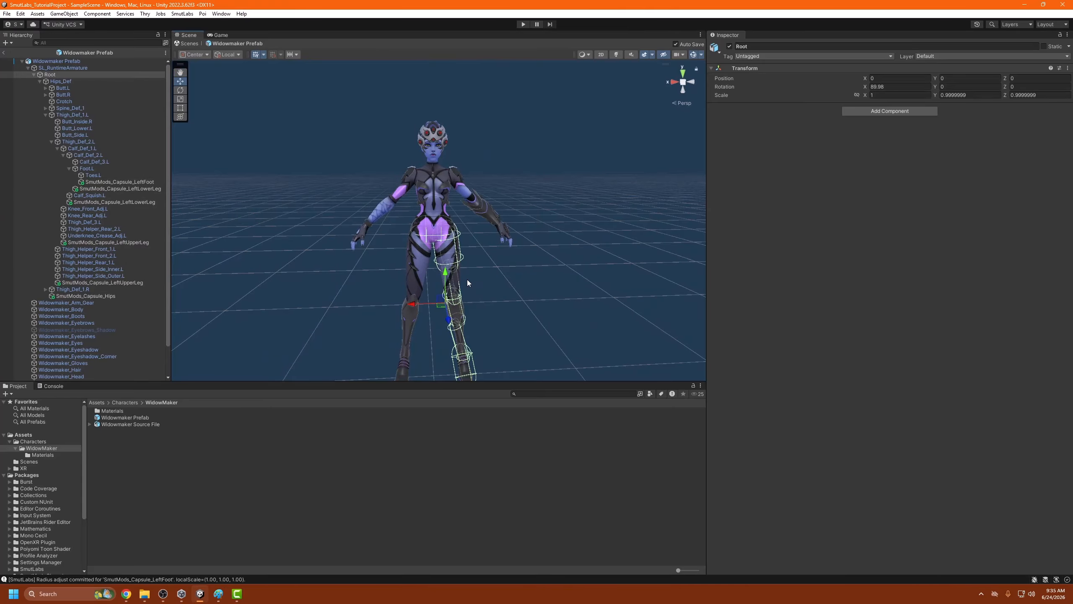
double_click(133, 182)
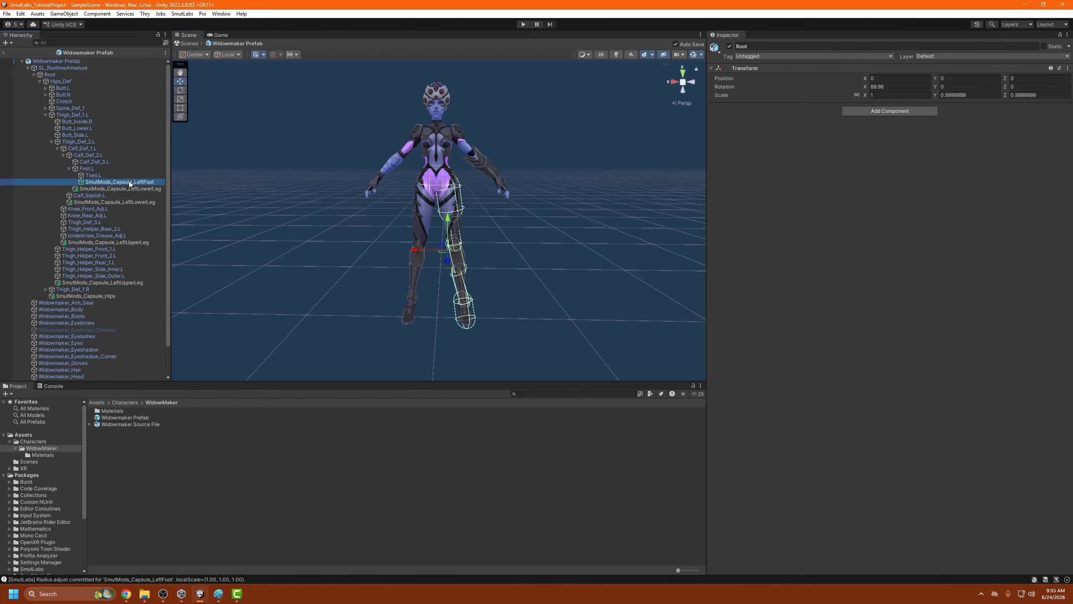
right_click(138, 183)
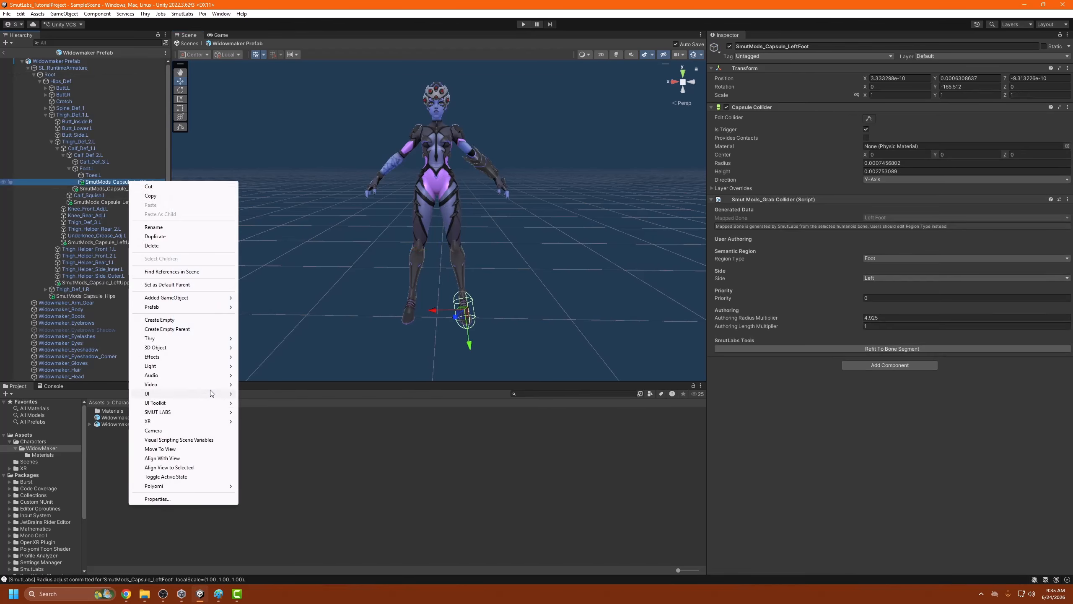
mouse_move(197, 412)
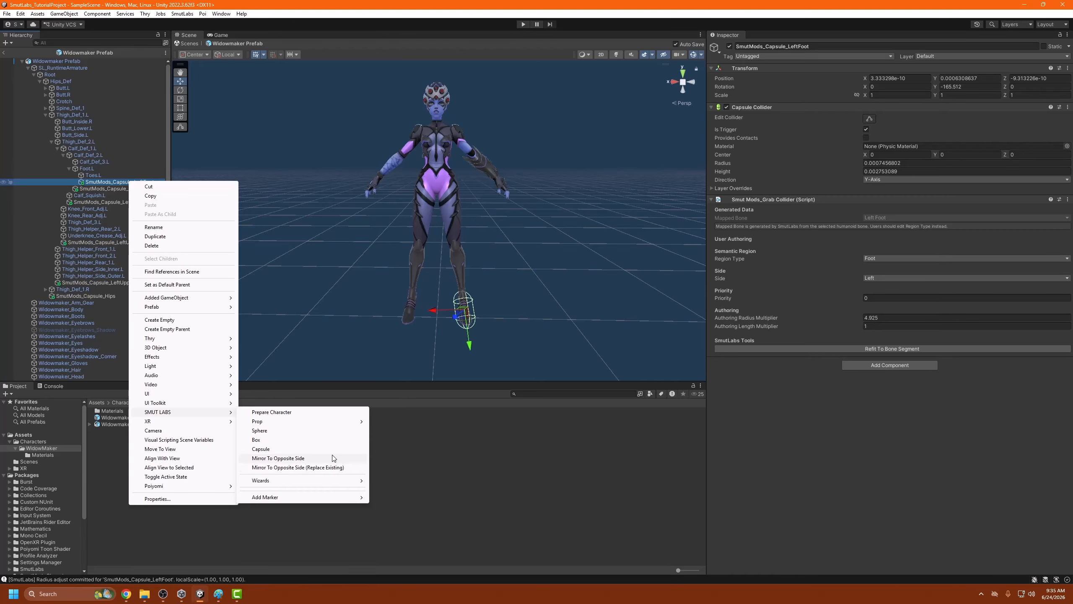
click(330, 455)
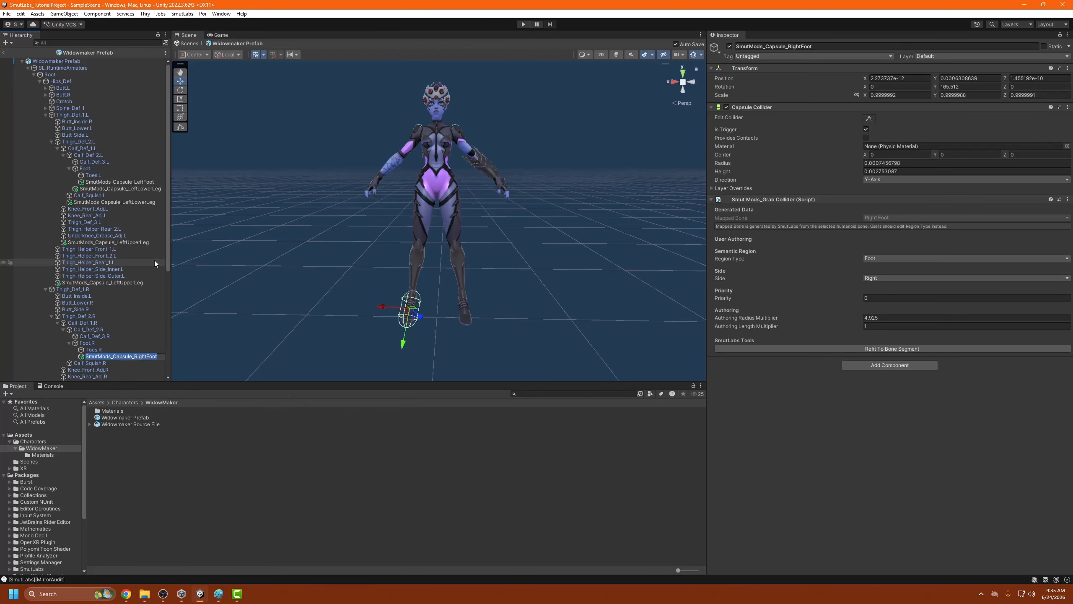
Mirror both left lower-leg capsules, under Calf_Def_2.L and Calf_Def_1.L, to the opposite side.
right_click(123, 188)
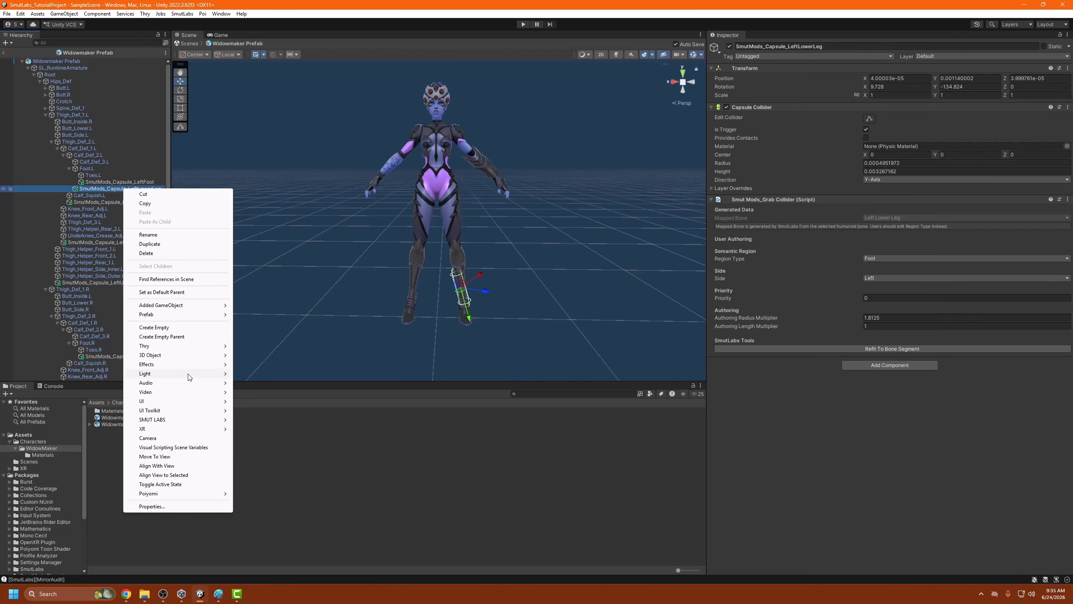
click(291, 465)
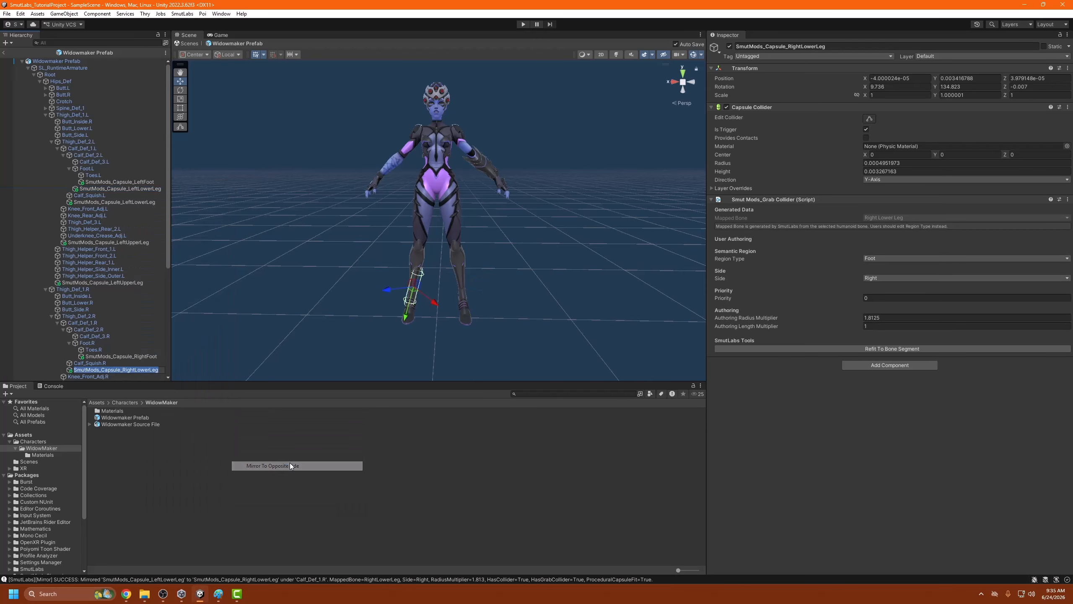
click(122, 202)
right_click(123, 202)
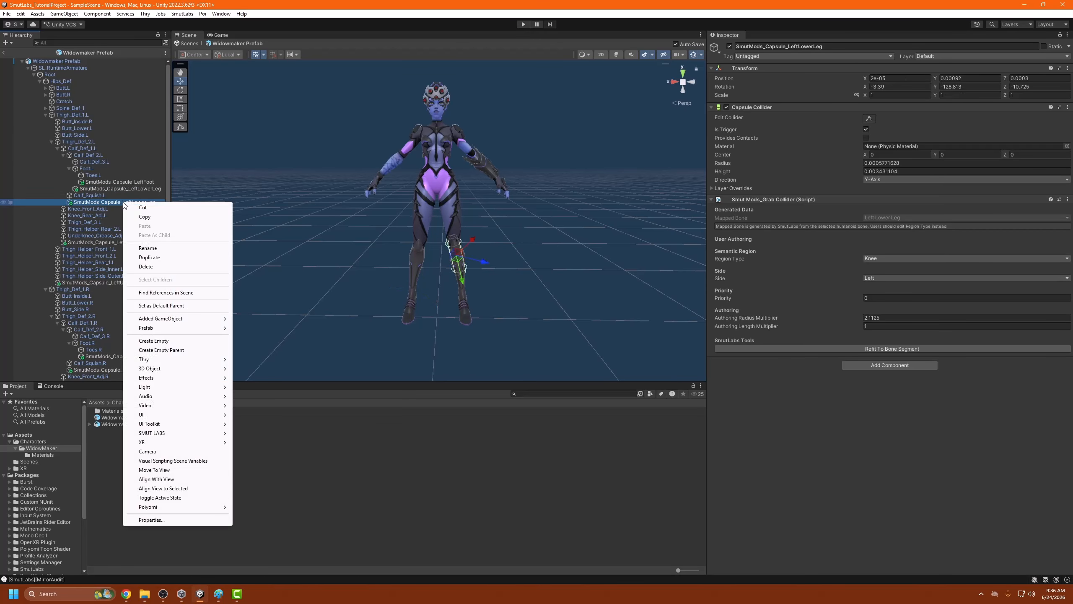
mouse_move(196, 433)
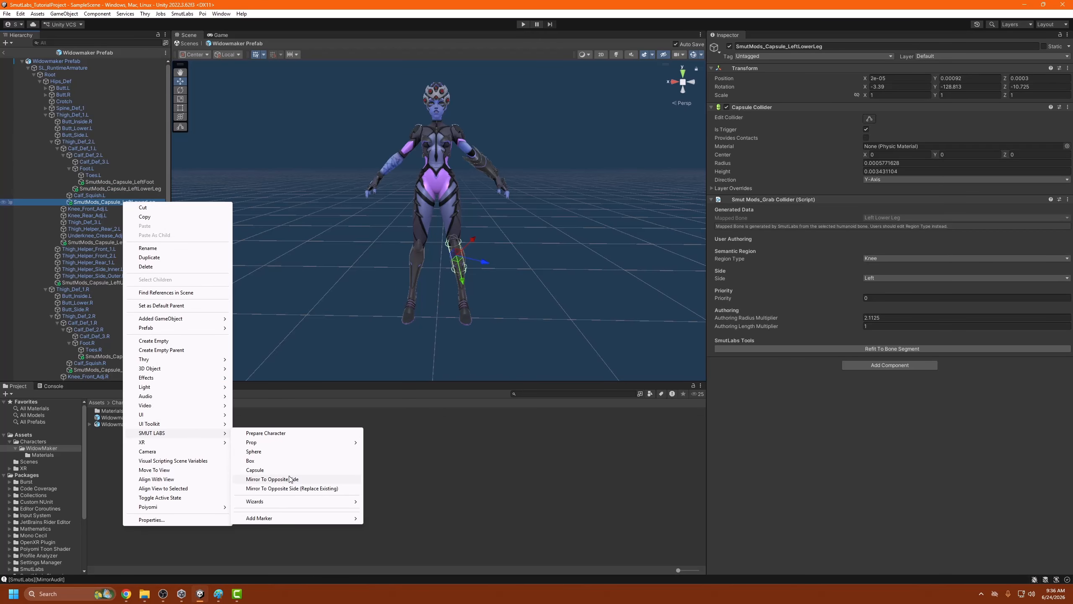
click(290, 479)
Mirror the left upper-leg Knee capsule under Thigh_Def_2.L to the opposite side.
click(133, 242)
right_click(133, 242)
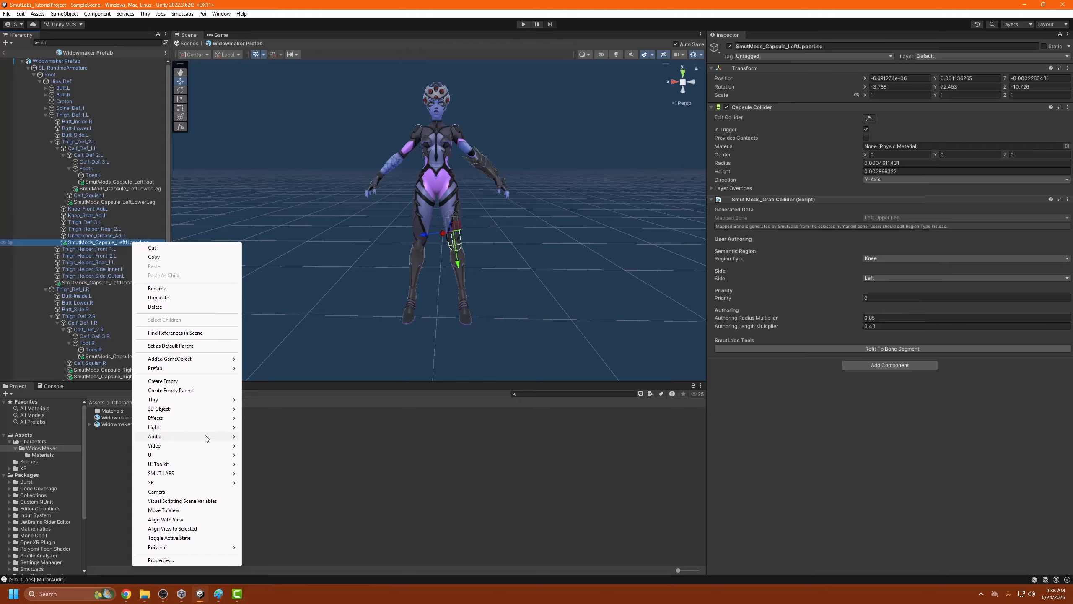
mouse_move(184, 472)
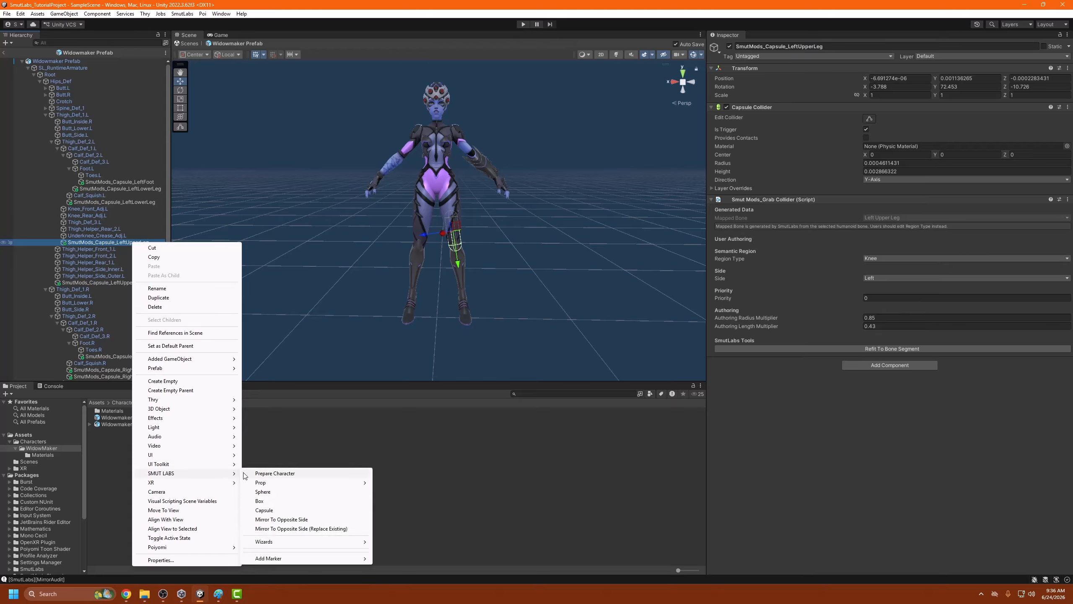
click(293, 519)
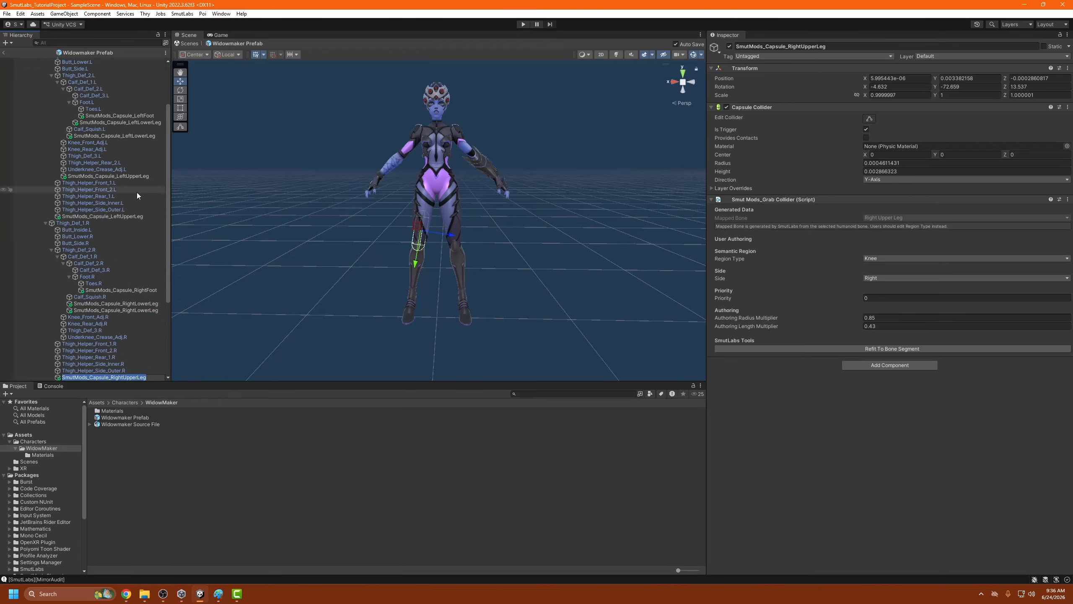
Mirror the left upper-leg Hips capsule under Thigh_Def_1.L to the opposite side and select Root to display all colliders.
click(101, 216)
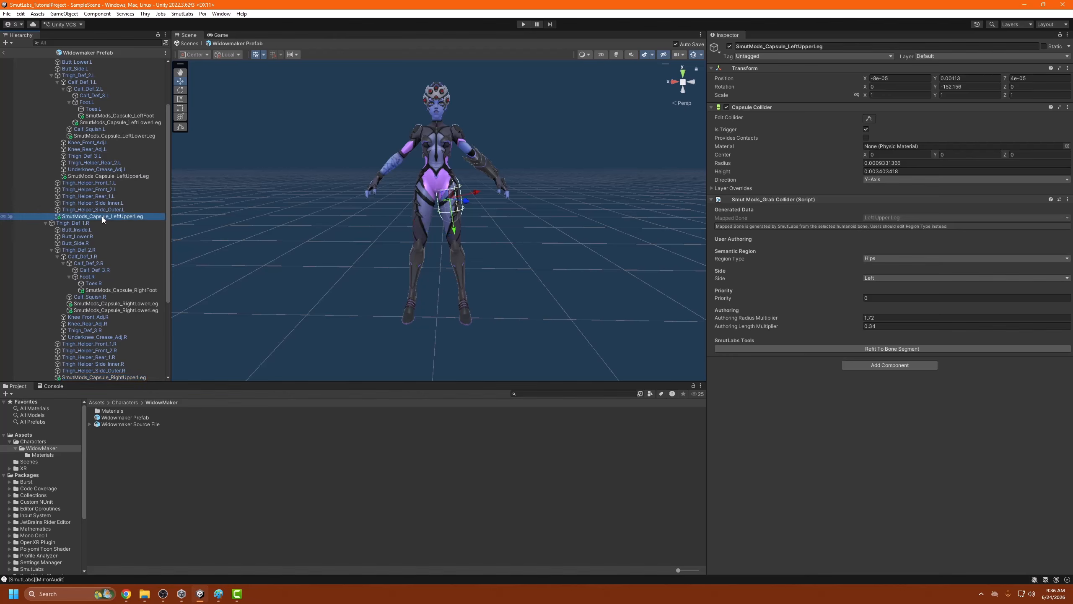
right_click(102, 216)
mouse_move(207, 449)
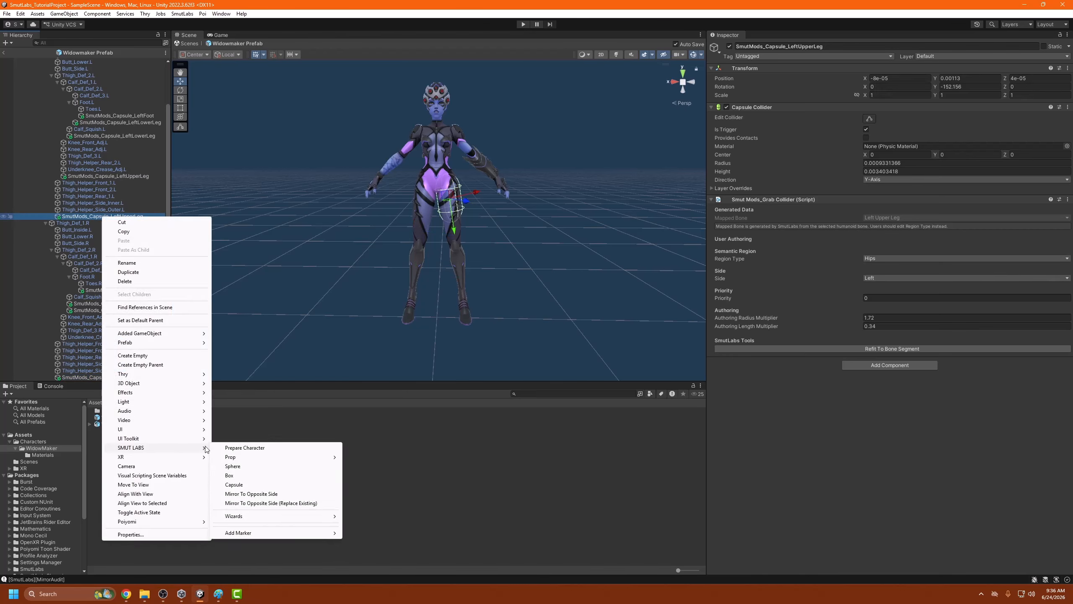
click(265, 494)
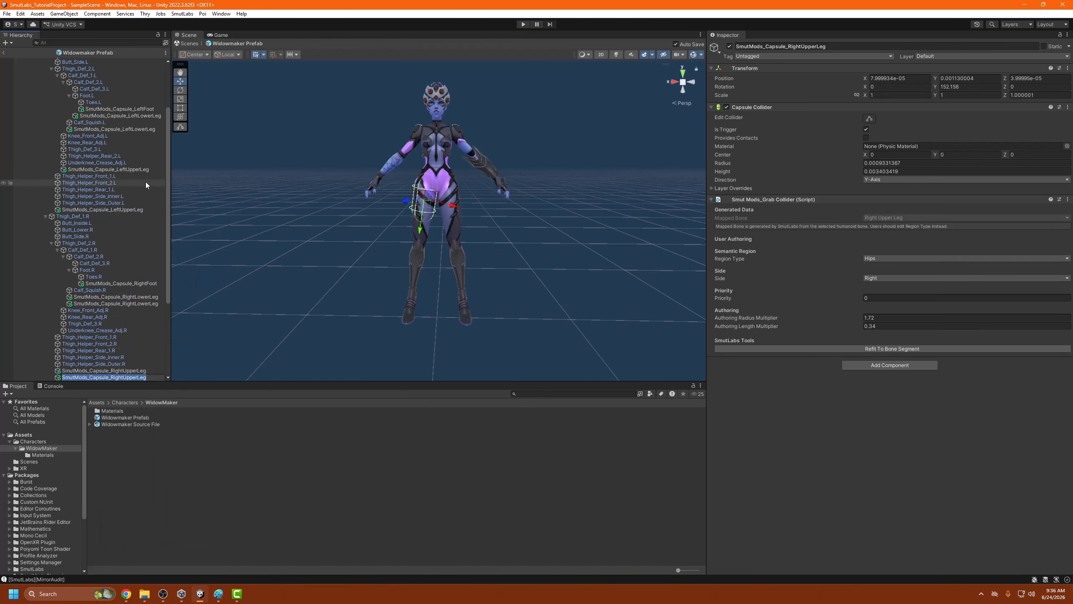
drag(168, 117, 168, 63)
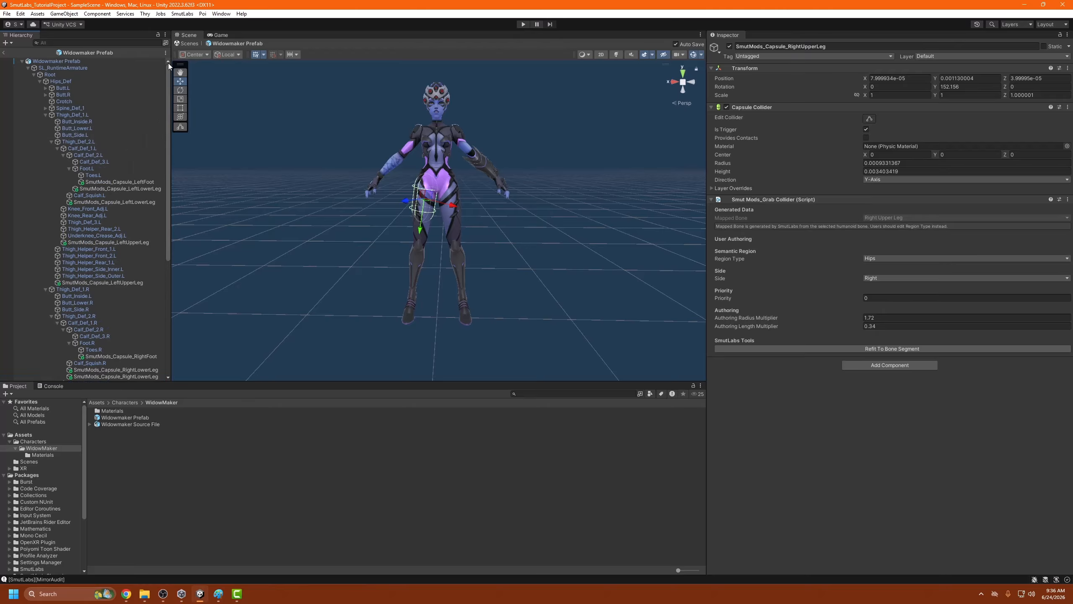
click(53, 74)
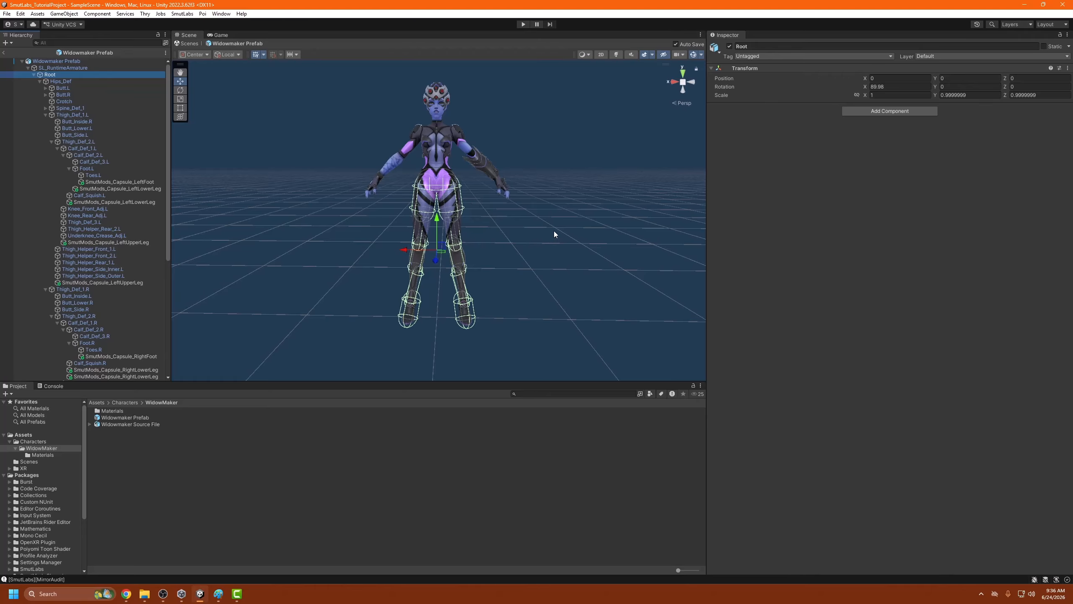
Check the region type and side of the mirrored right upper-leg, lower-leg and foot capsules.
alt+drag(546, 226, 551, 295)
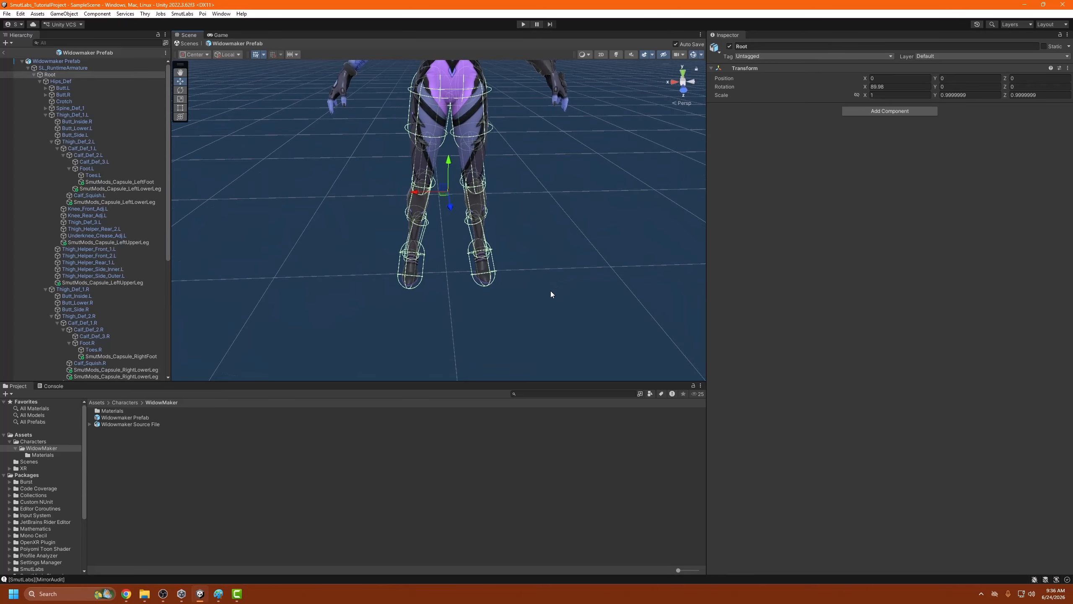
scroll(115, 253, down, 9)
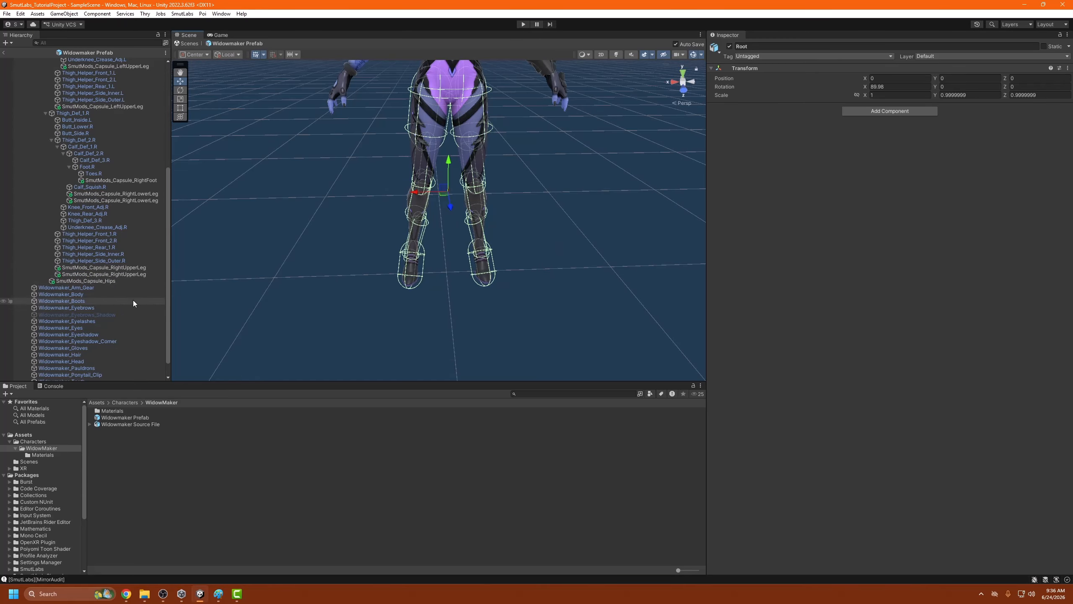
click(109, 273)
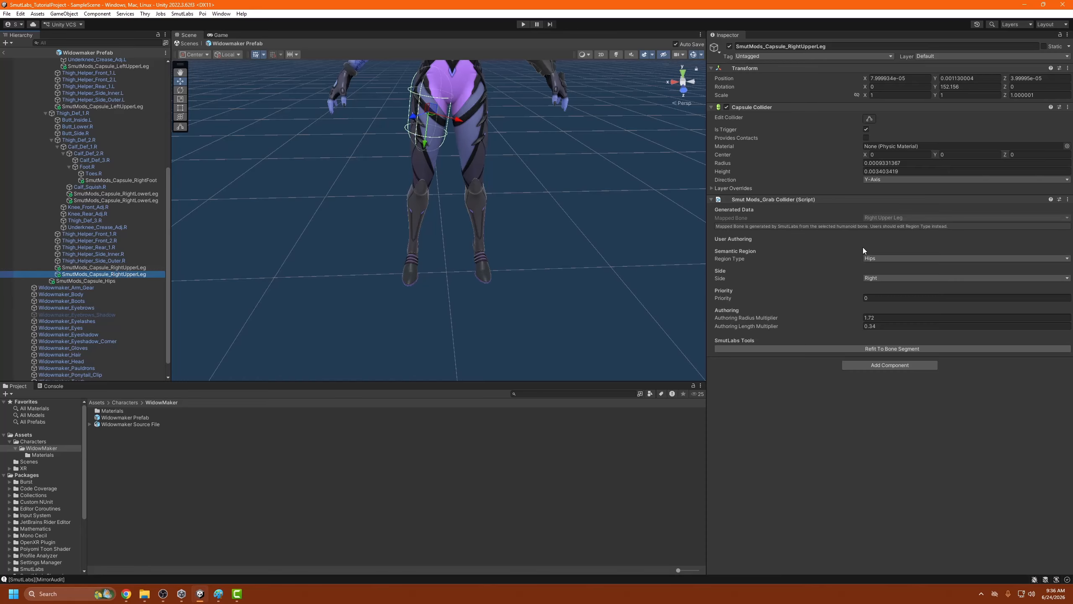
click(131, 268)
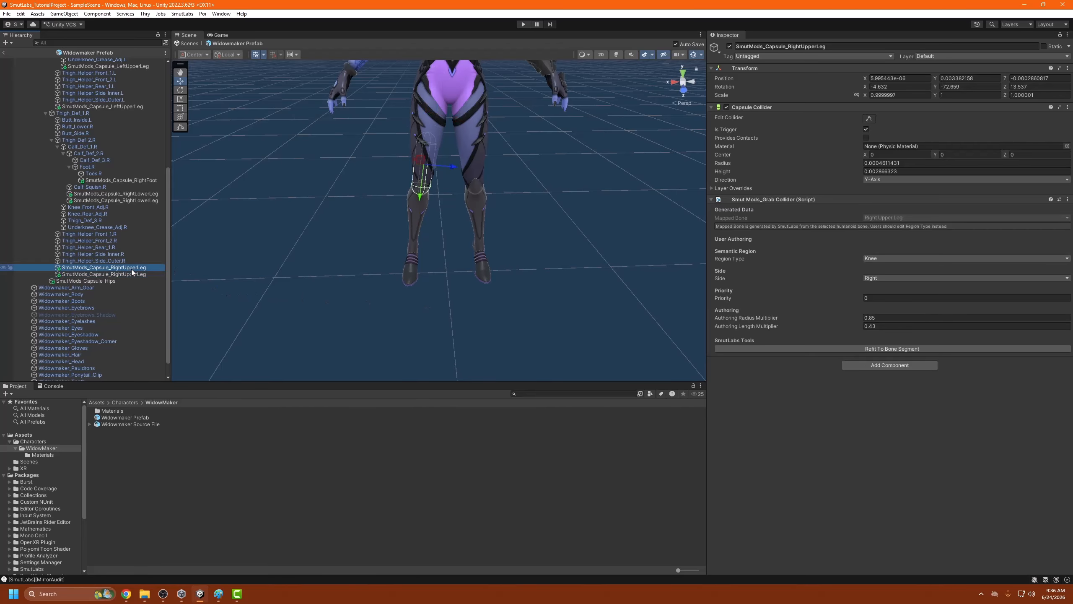
click(134, 195)
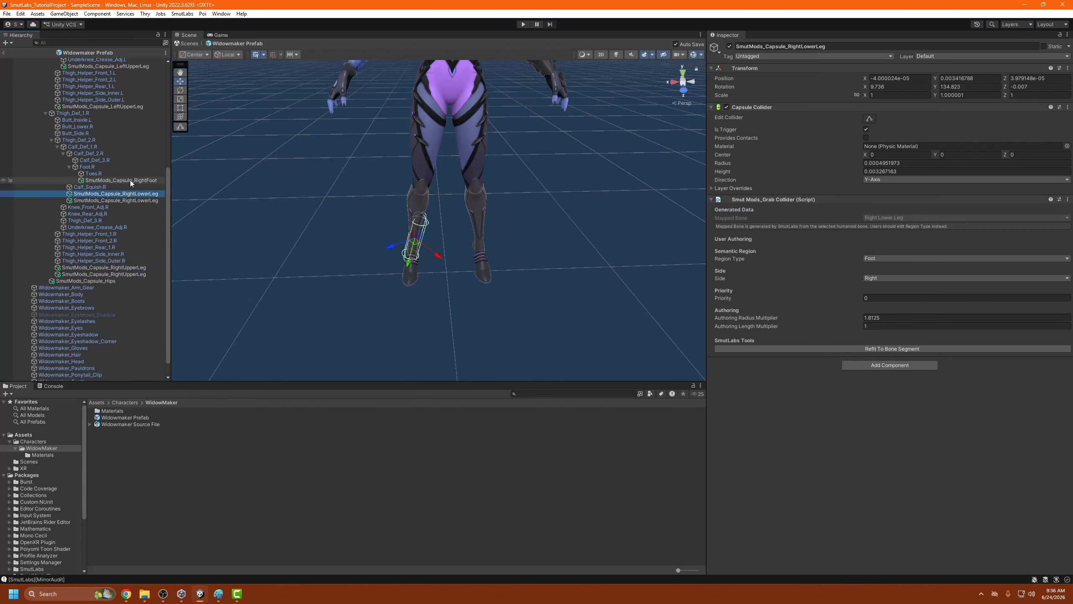
click(130, 180)
Collapse both thigh bone branches and expand the spine chain down to the children of Spine_Def_3.
right_drag(517, 271, 536, 228)
key(w)
key(s)
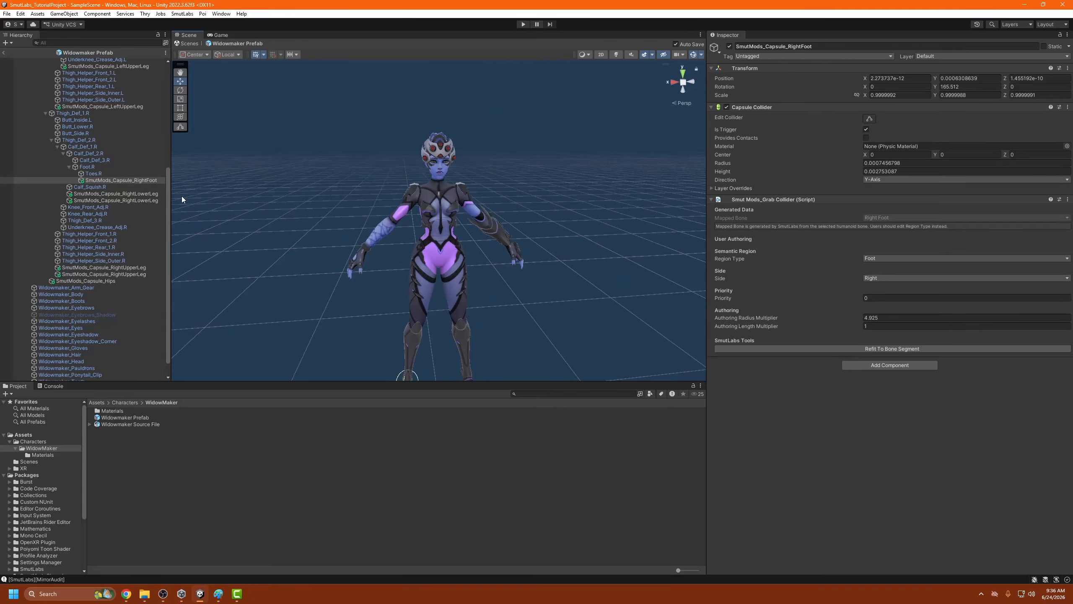
scroll(90, 211, up, 8)
click(45, 114)
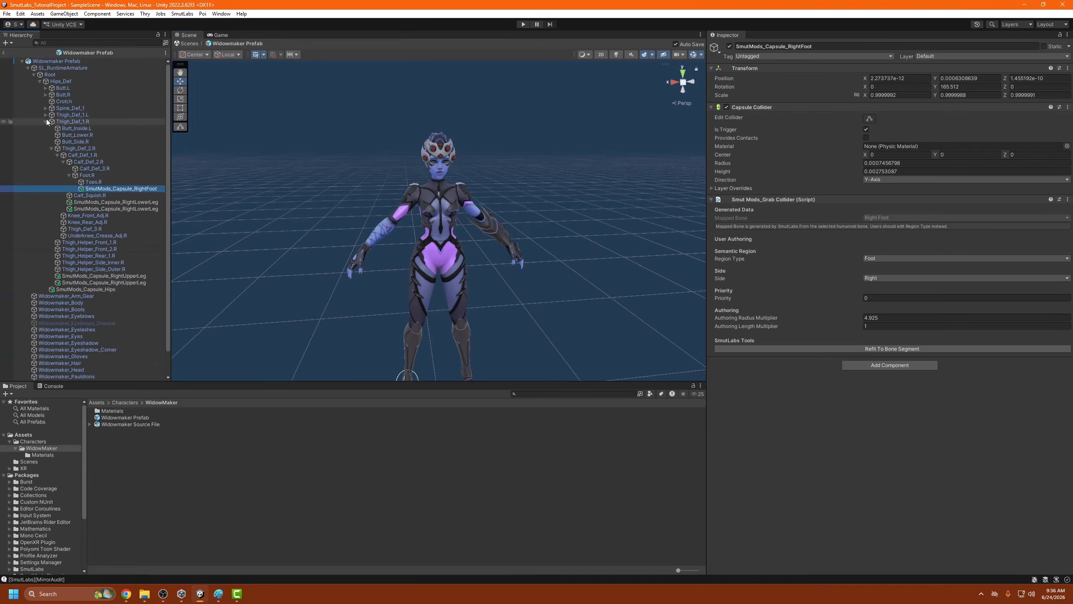
click(46, 121)
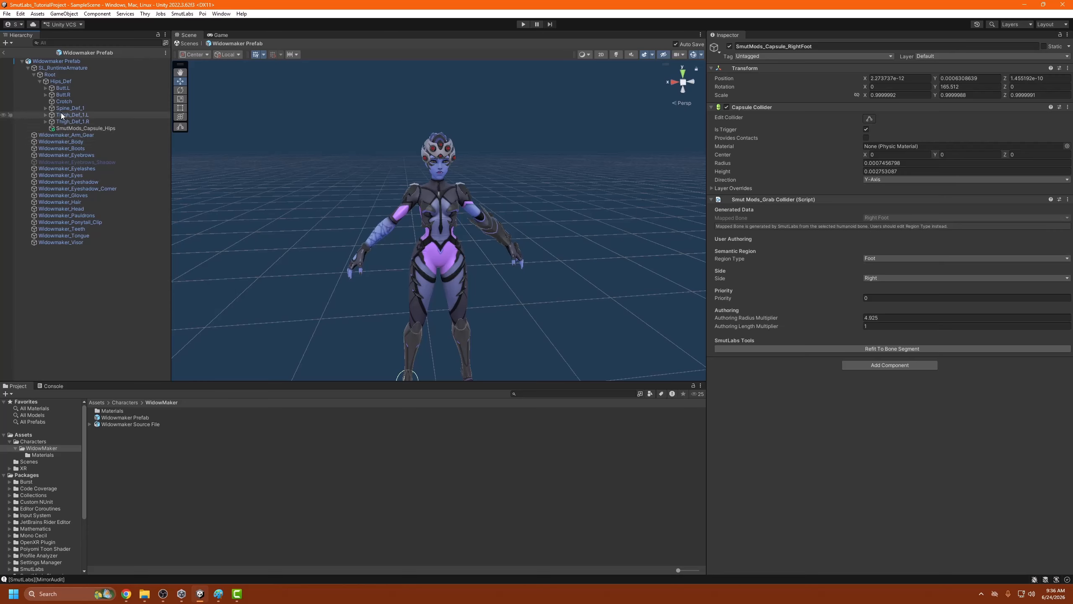
click(46, 108)
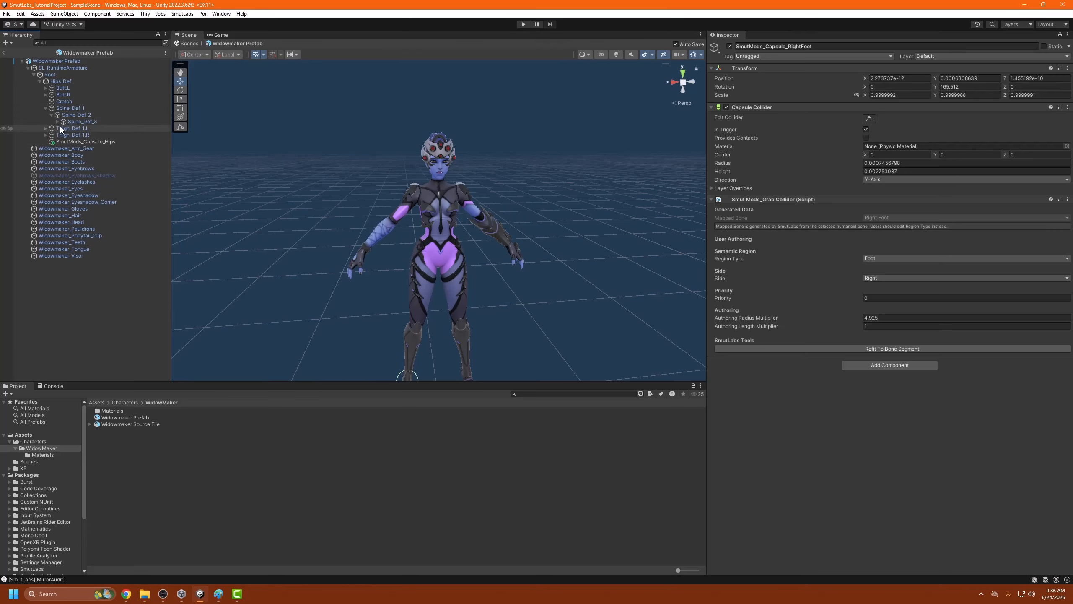
click(57, 121)
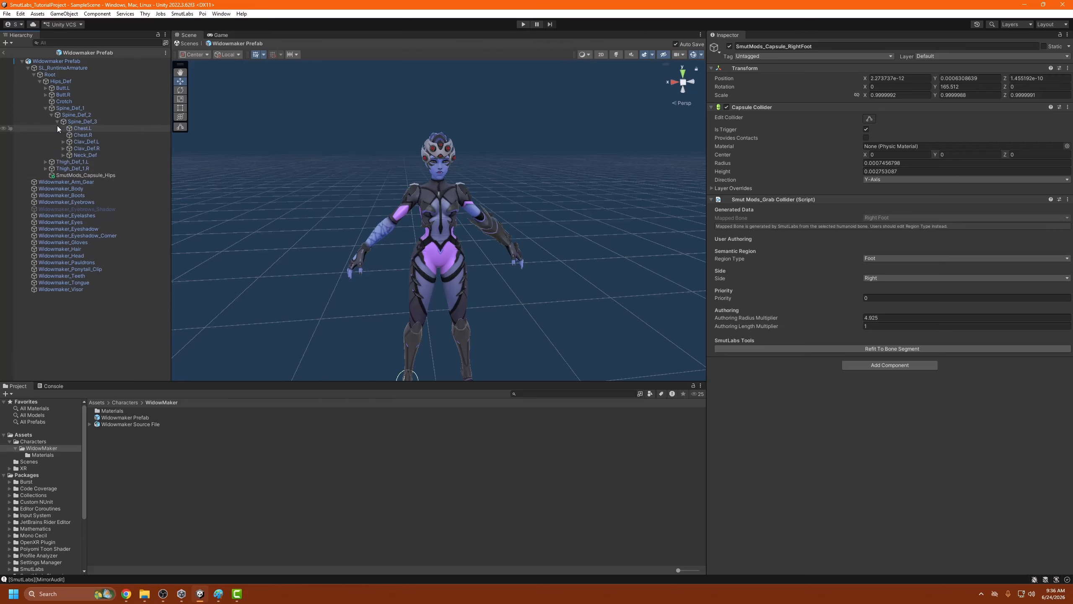
Add a SmutLabs capsule collider to Spine_Def_1 with a radius multiplier of about 8.99.
click(70, 108)
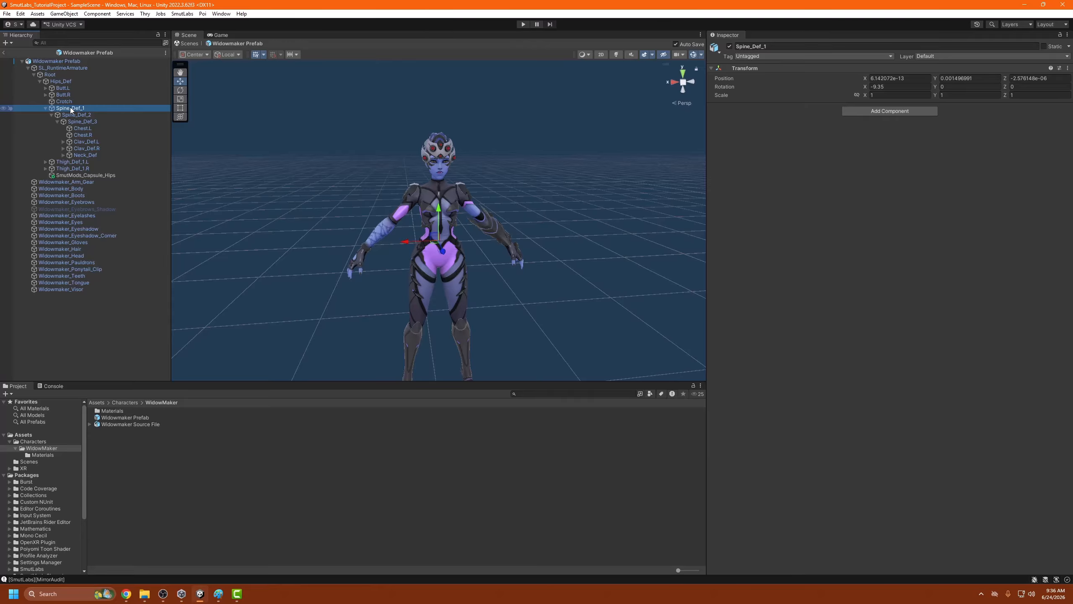
right_click(71, 107)
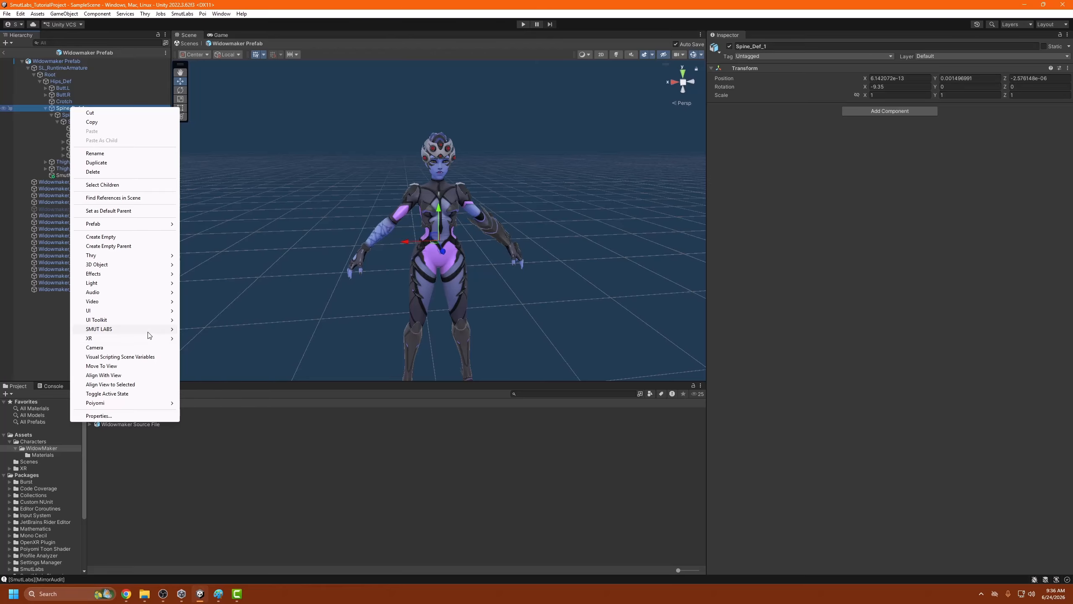
mouse_move(148, 329)
click(226, 367)
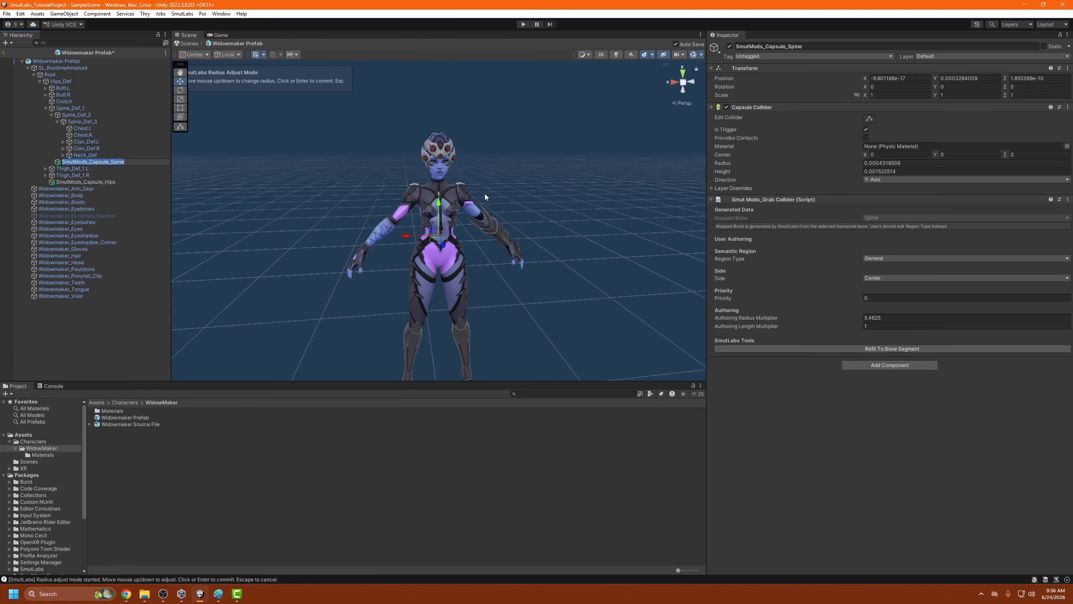
click(513, 98)
key(a)
right_drag(384, 305, 374, 283)
key(w)
key(s)
key(d)
key(a)
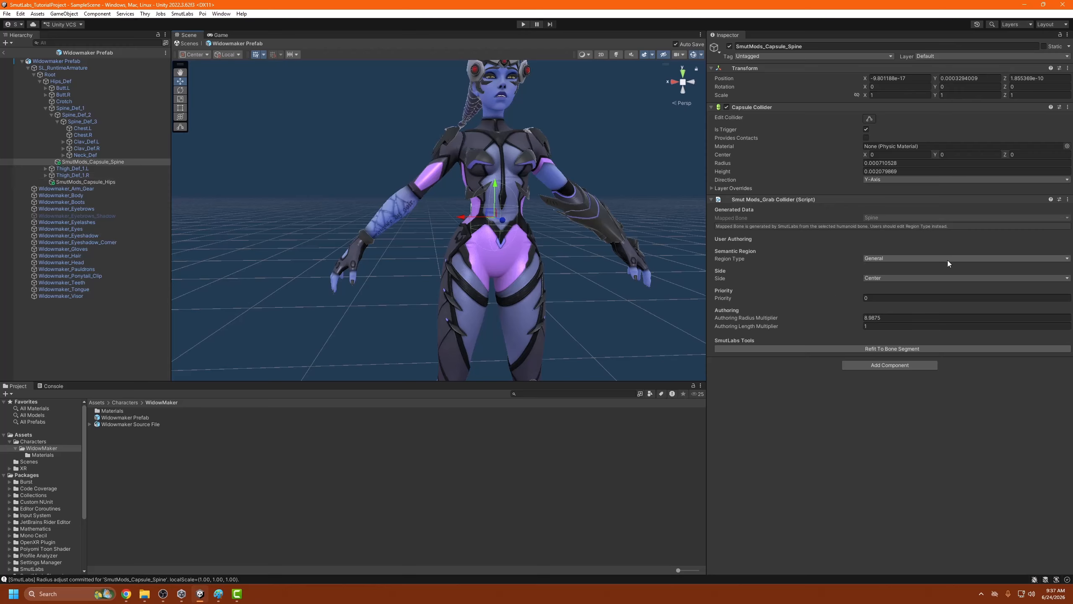
Set the spine capsule's region type to Midriff and move it forward to about Z 0.00016.
click(874, 255)
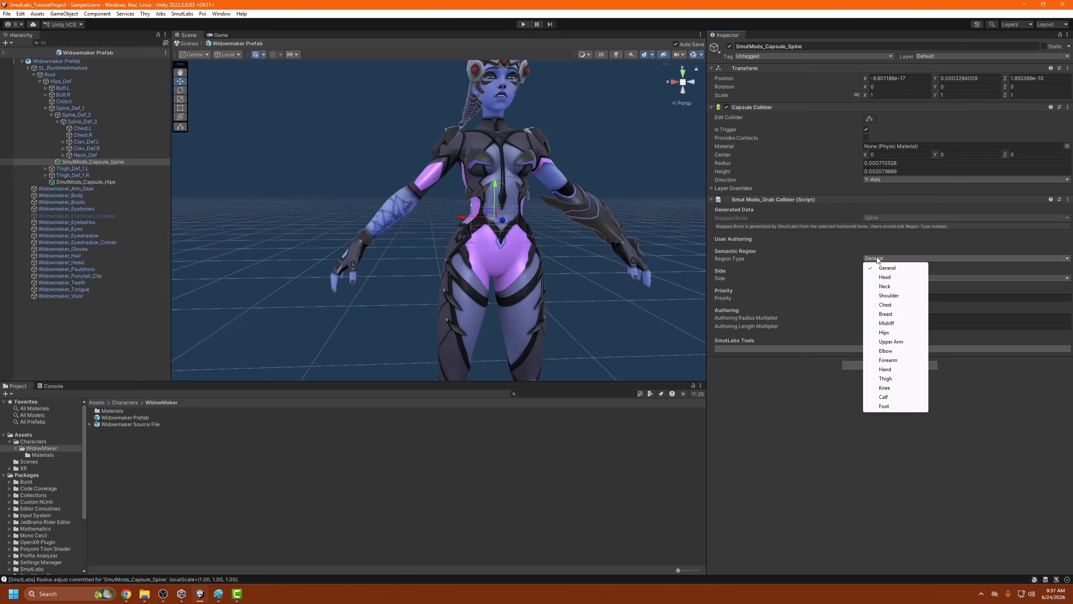
click(886, 322)
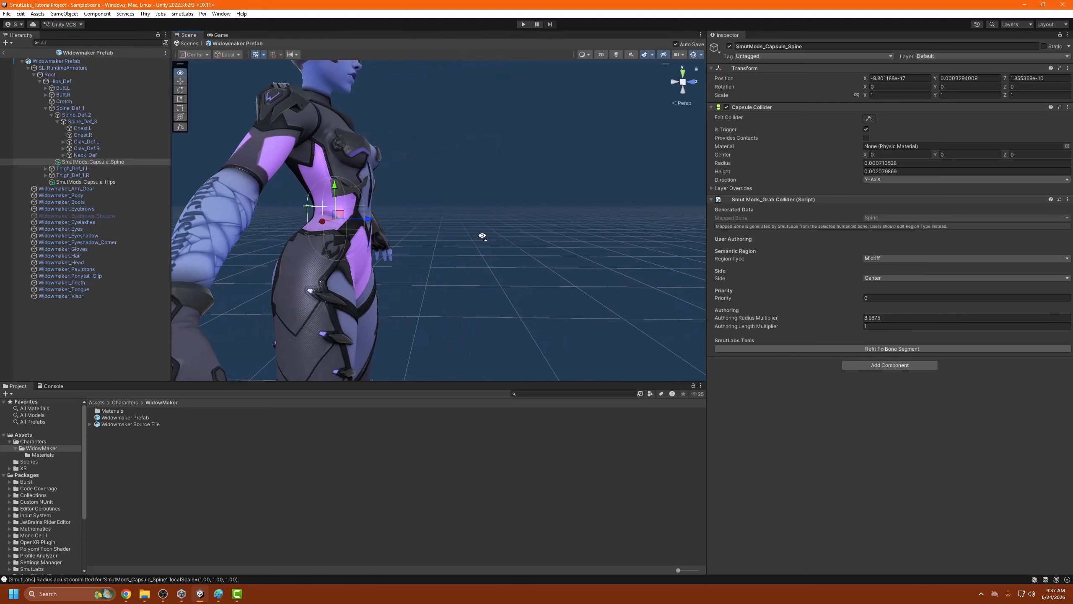
drag(370, 220, 377, 220)
alt+drag(440, 237, 240, 231)
scroll(217, 227, up, 5)
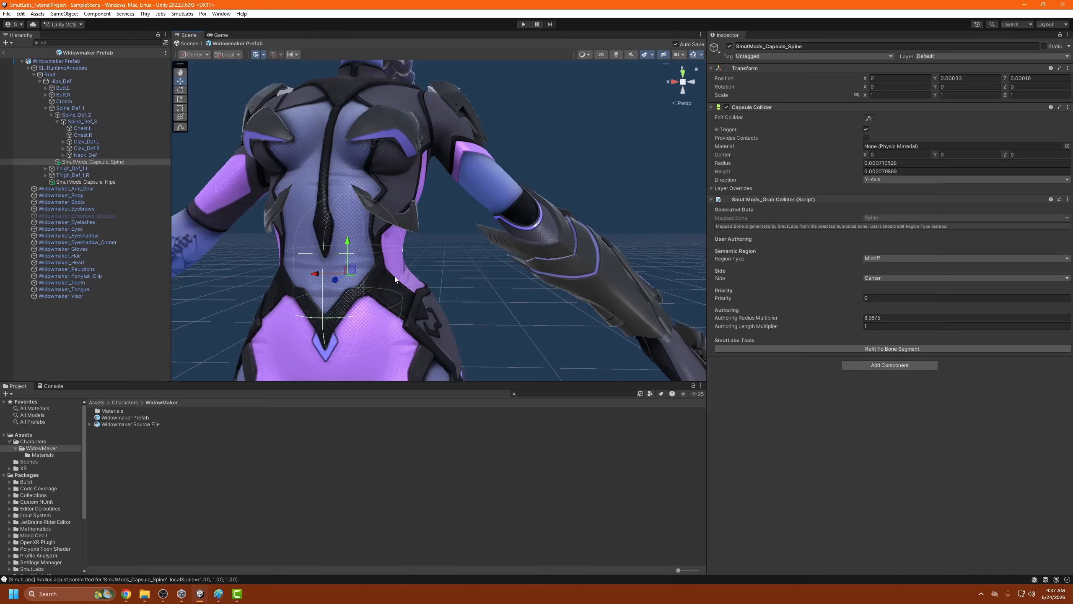
scroll(394, 275, down, 10)
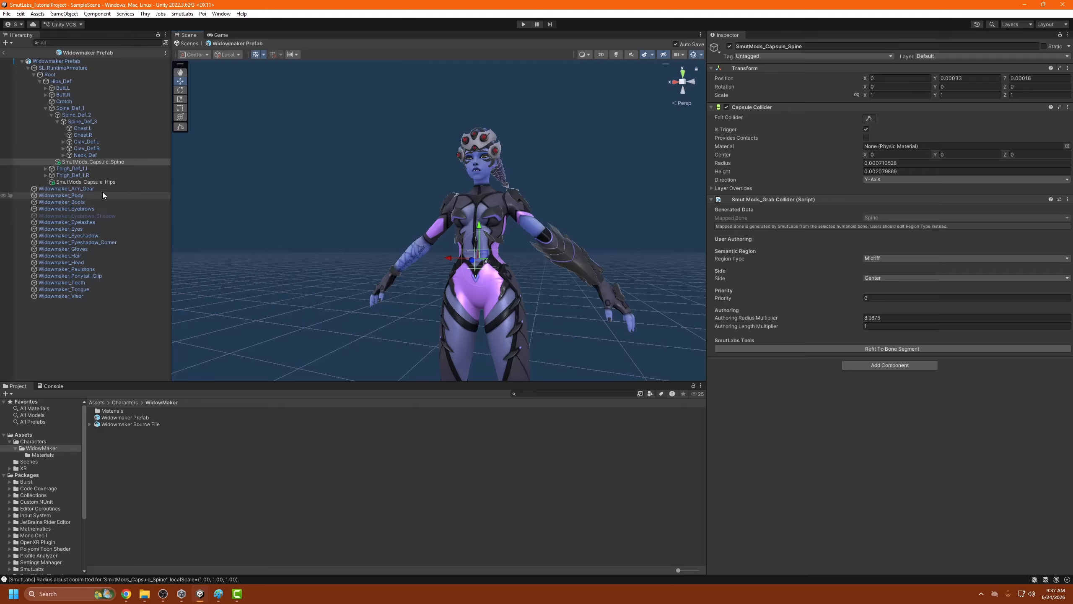
Add a SmutLabs capsule to Spine_Def_3 with a radius multiplier of about 4.21, positioned at about Y 0.0001, Z -0.000116.
click(81, 122)
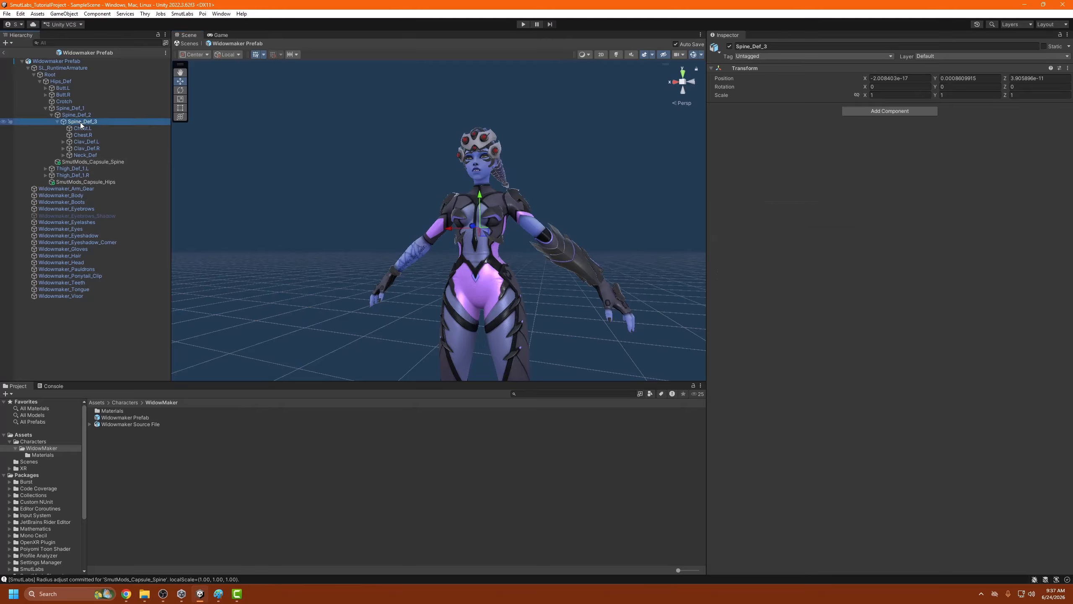
right_click(83, 124)
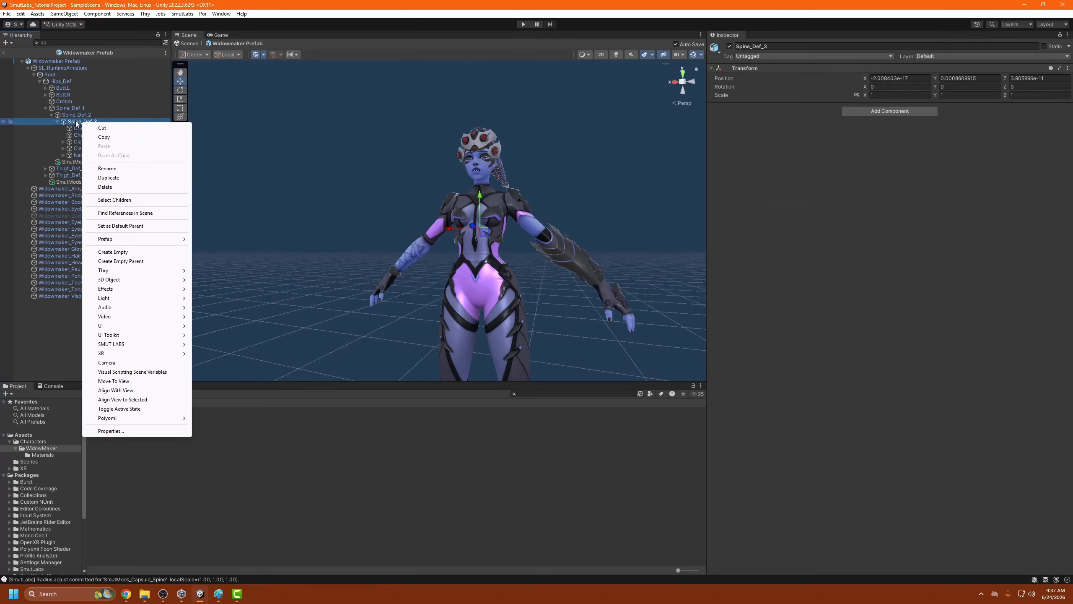
mouse_move(153, 346)
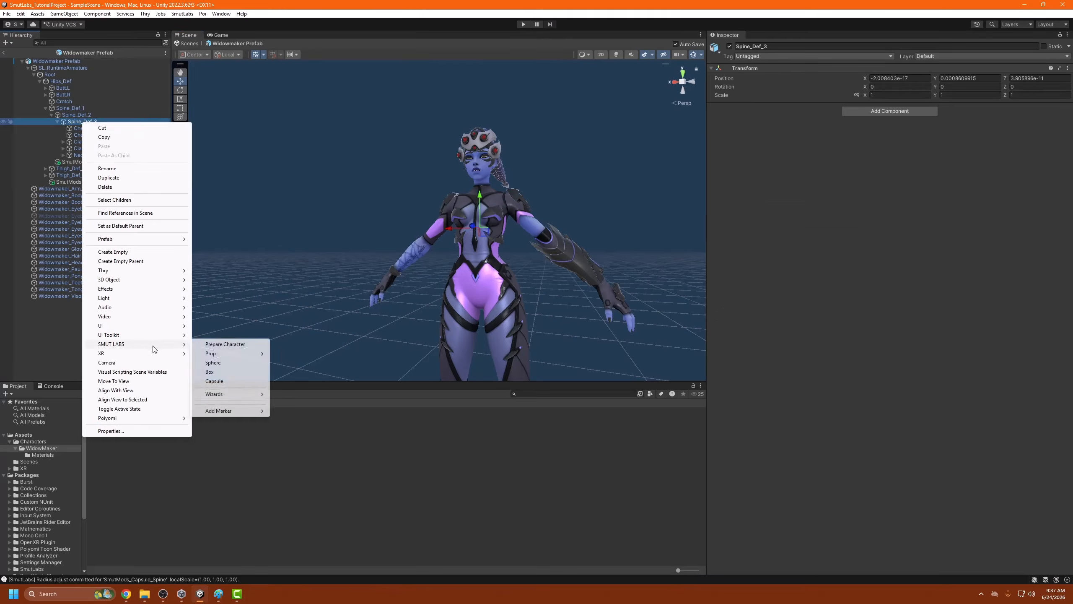
click(213, 381)
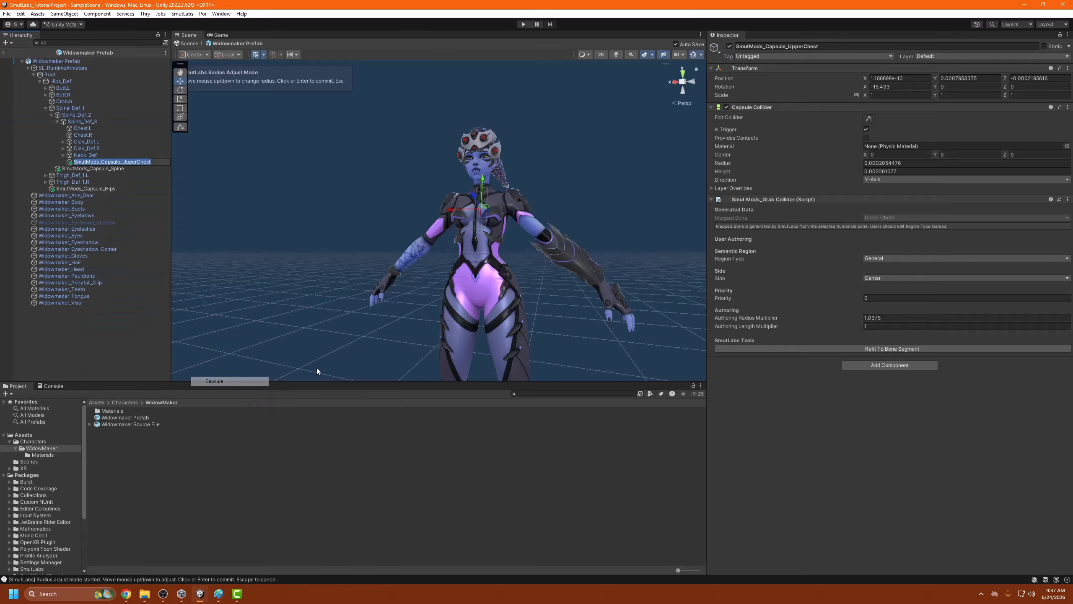
click(467, 269)
alt+drag(467, 270, 478, 250)
alt+scroll(619, 249, up, 5)
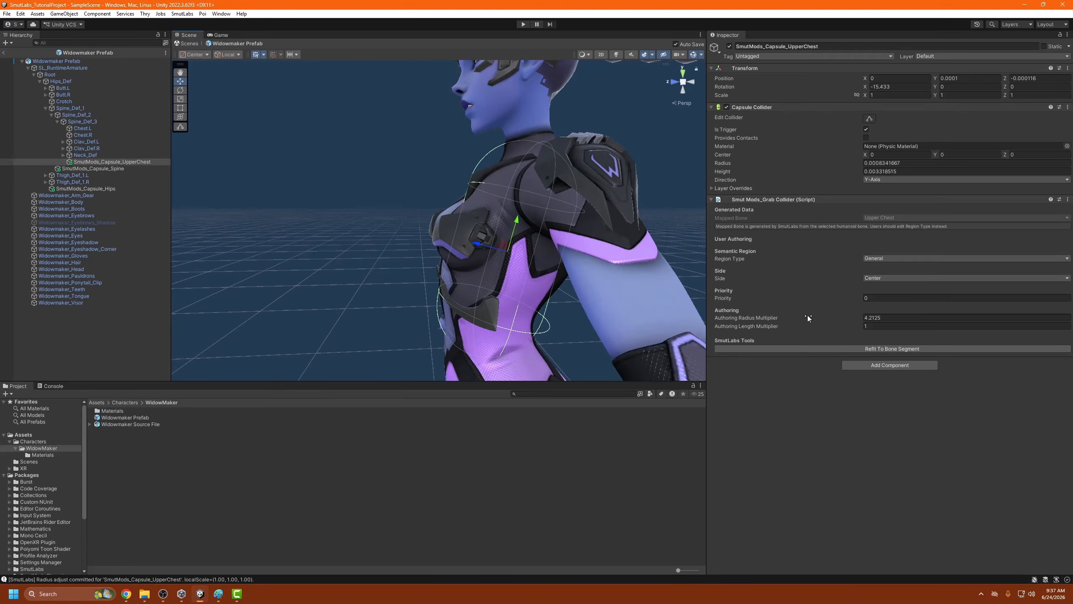
Reduce the upper-chest capsule to a length multiplier of 0.79 and a radius multiplier of 3.61.
drag(772, 330, 762, 317)
click(774, 318)
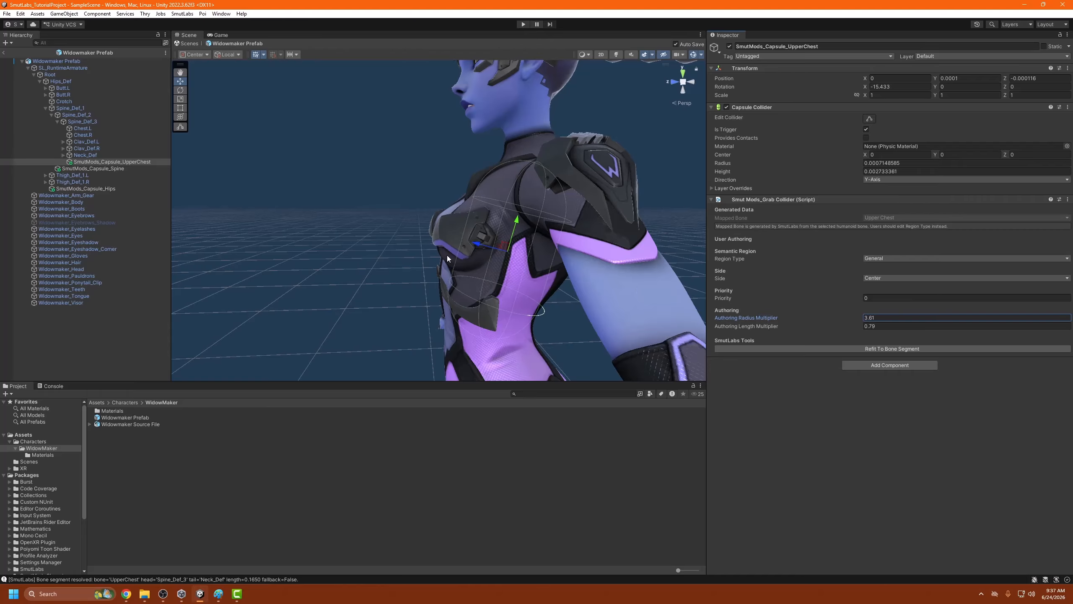
scroll(423, 254, down, 5)
alt+drag(422, 254, 574, 265)
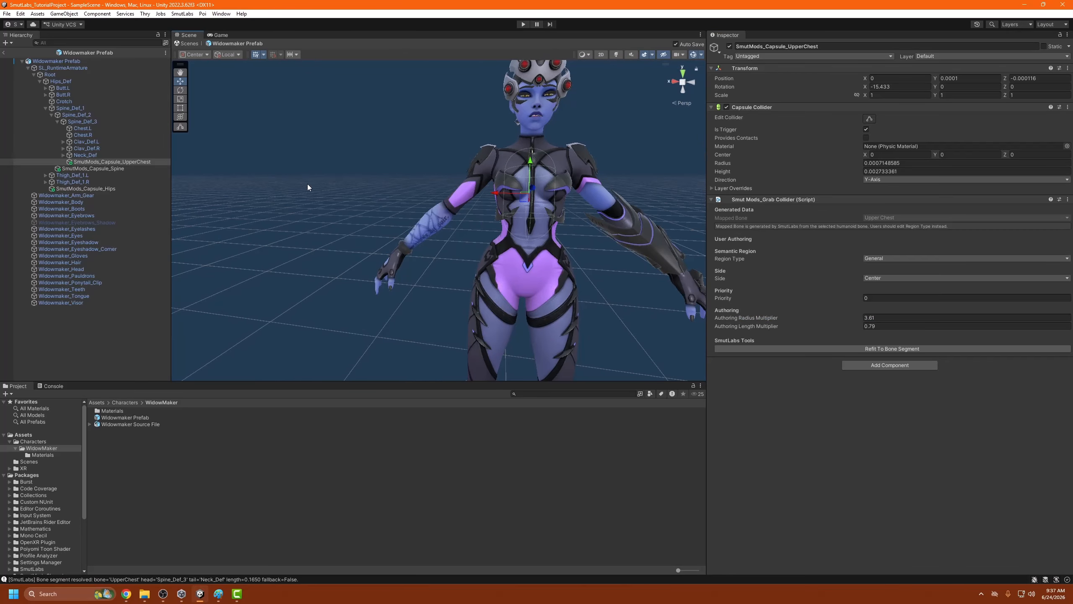
Add a second capsule to Spine_Def_3 with a radius multiplier of 4 and rotate it 90 degrees about Z across the shoulders.
click(80, 122)
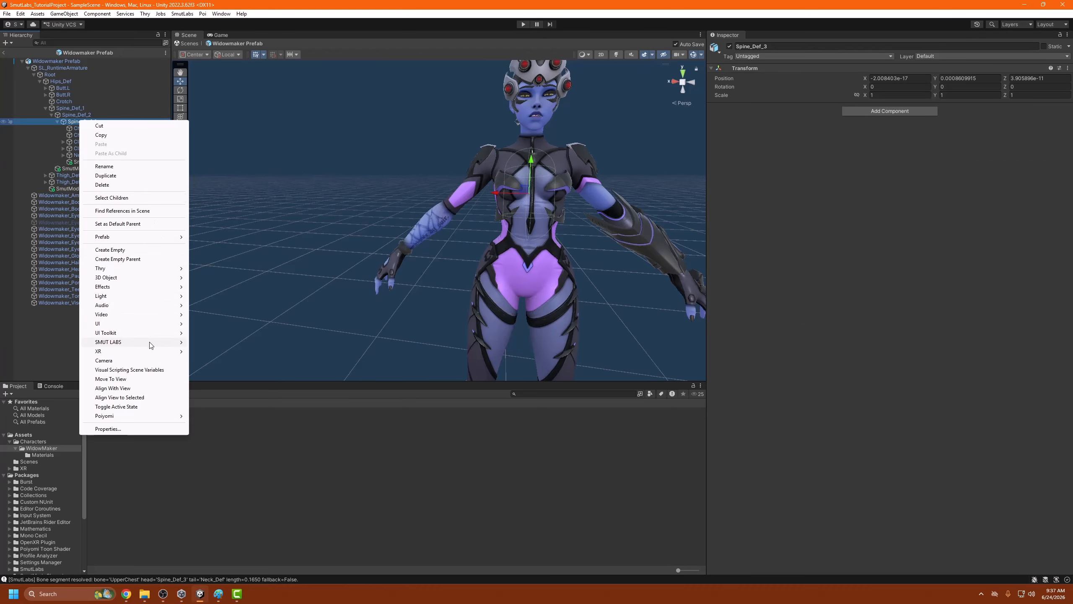
mouse_move(149, 346)
click(233, 379)
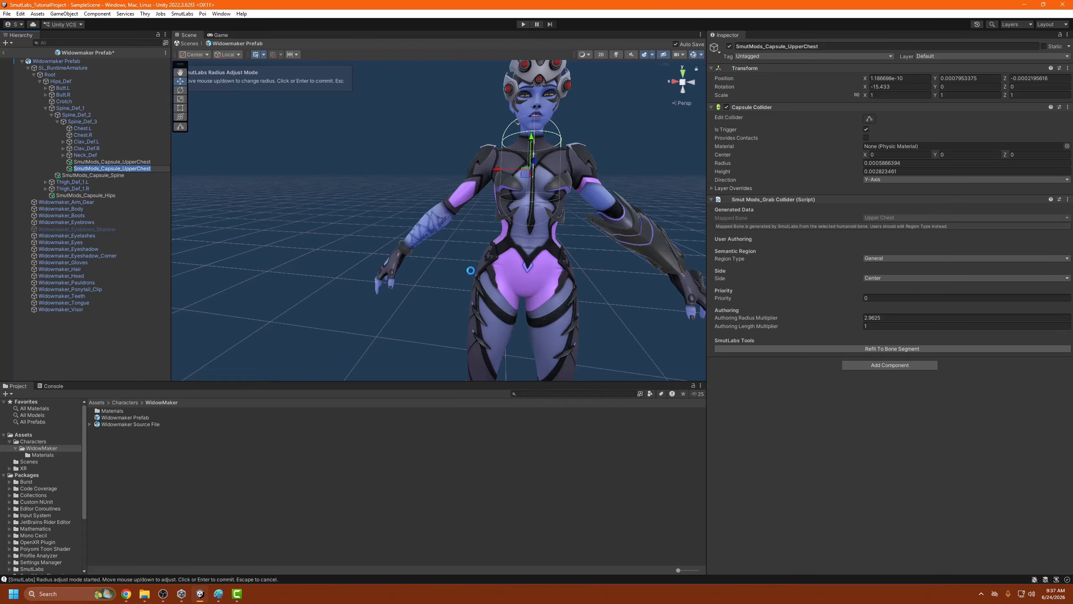
key(e)
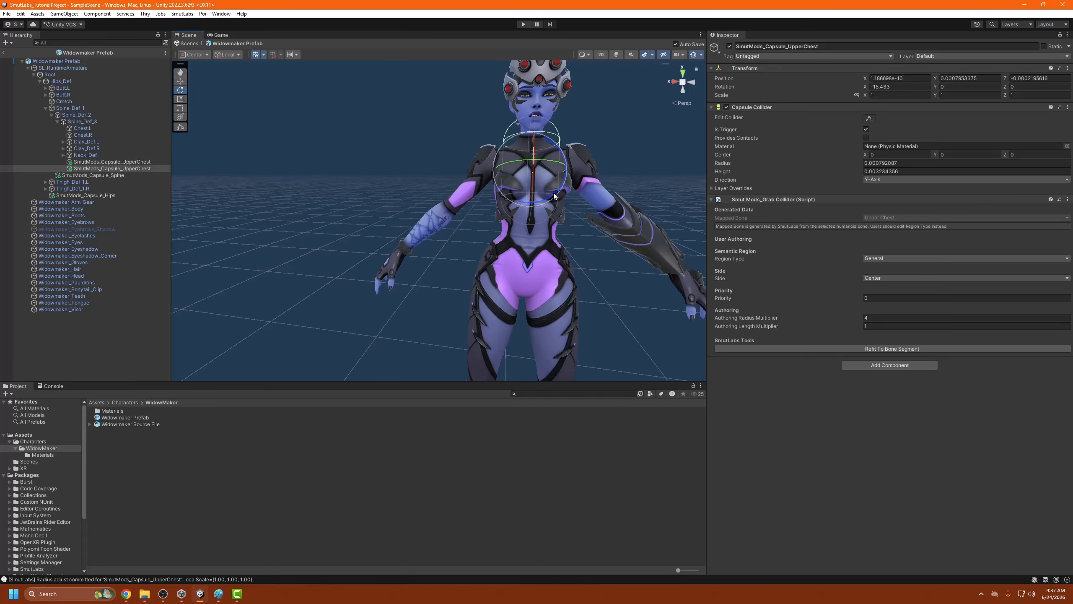
drag(549, 198, 441, 204)
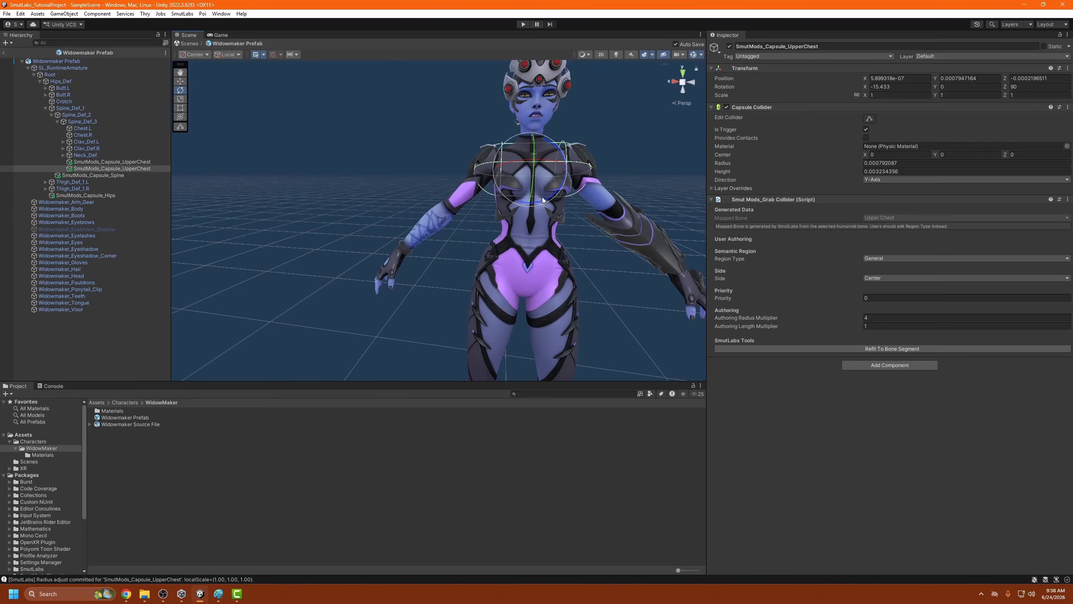
key(r)
key(w)
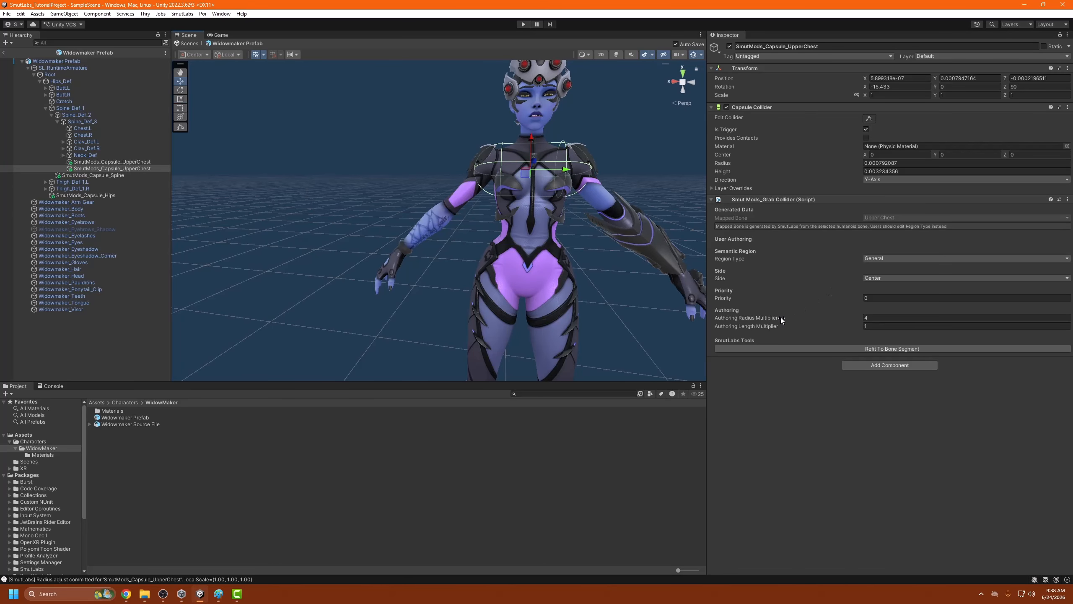
Set the shoulder-spanning capsule's length multiplier to 0.4 and shift it slightly backward into the upper chest.
mouse_move(775, 317)
mouse_down()
mouse_move(763, 317)
mouse_move(779, 328)
mouse_move(766, 325)
mouse_up()
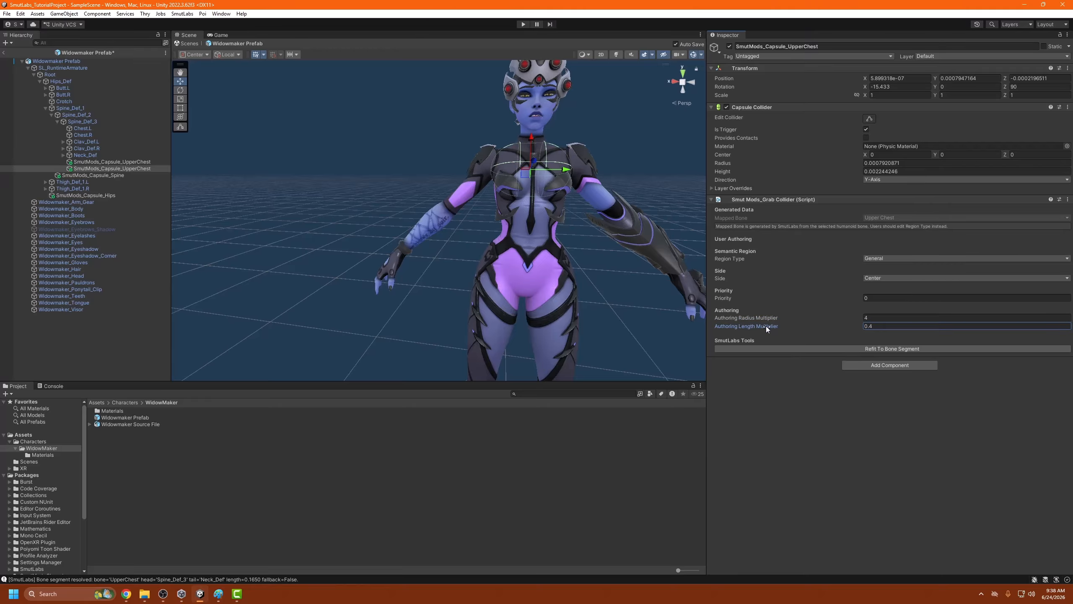
alt+drag(334, 219, 438, 194)
scroll(438, 194, down, 5)
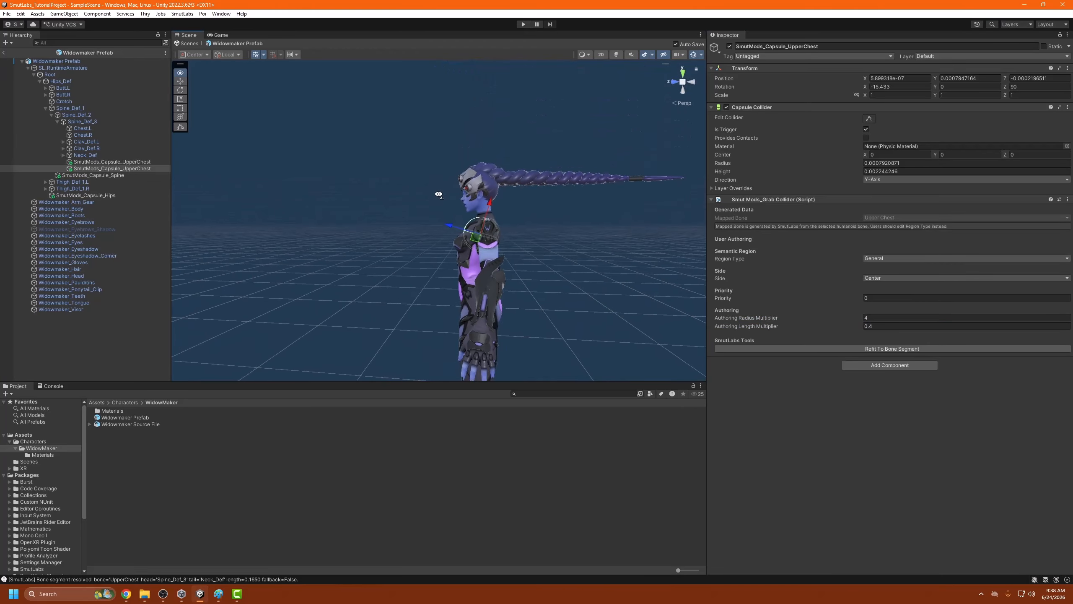
scroll(440, 192, up, 5)
drag(513, 252, 522, 256)
Set the region type of both upper-chest capsules under Spine_Def_3 to Chest.
click(87, 121)
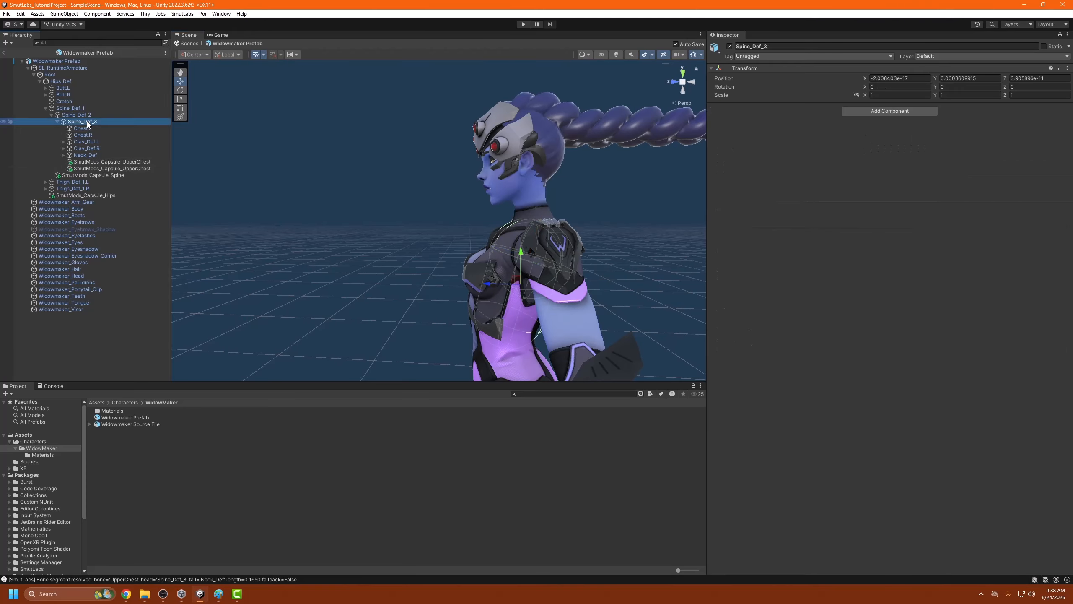
alt+drag(364, 267, 620, 285)
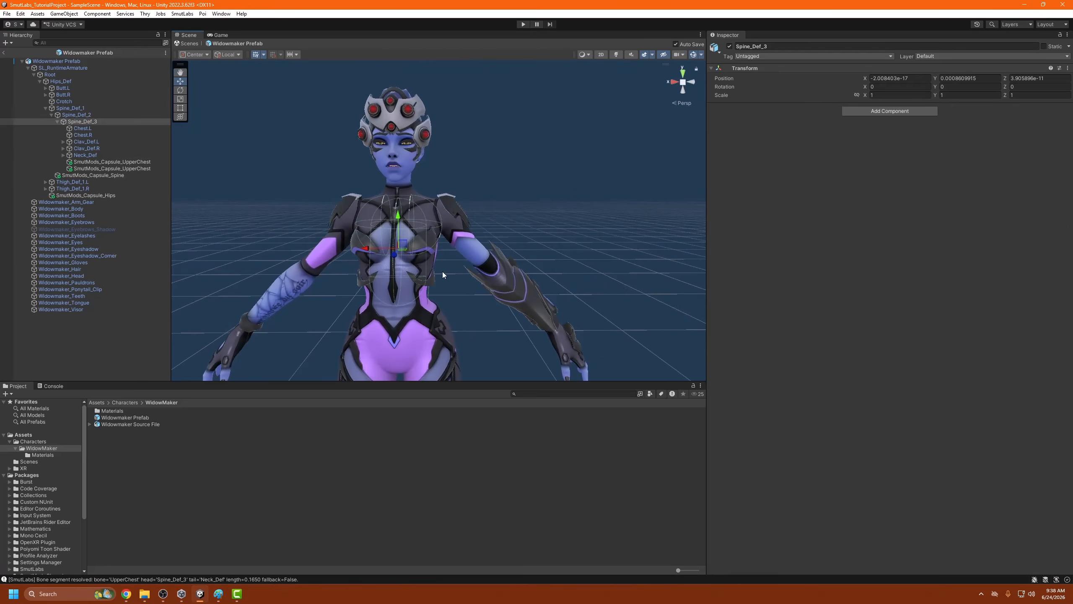
click(125, 162)
click(888, 259)
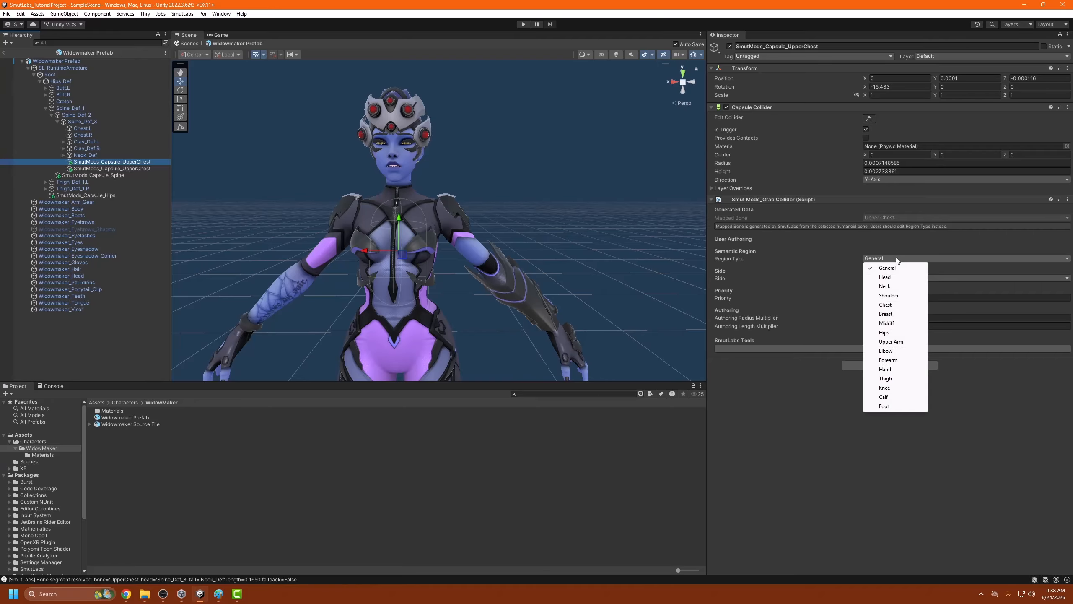
click(885, 305)
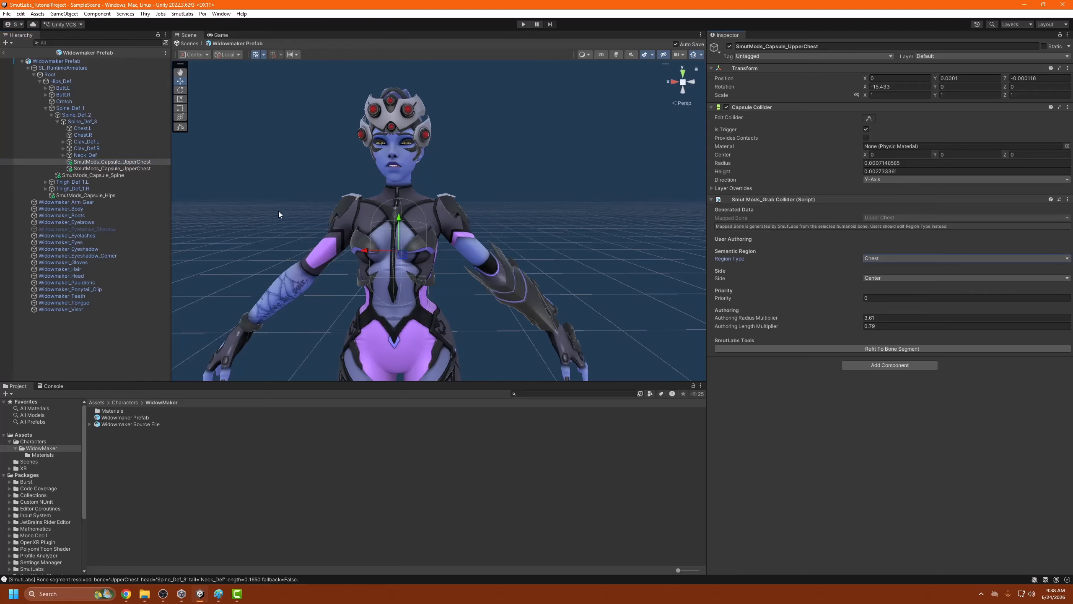
click(127, 168)
click(880, 259)
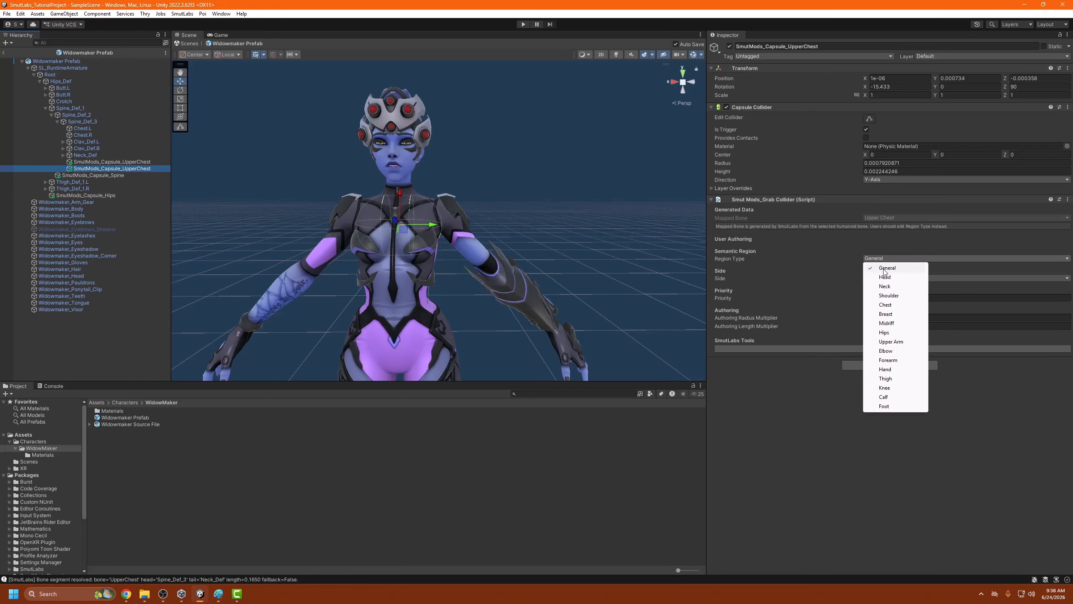
click(887, 304)
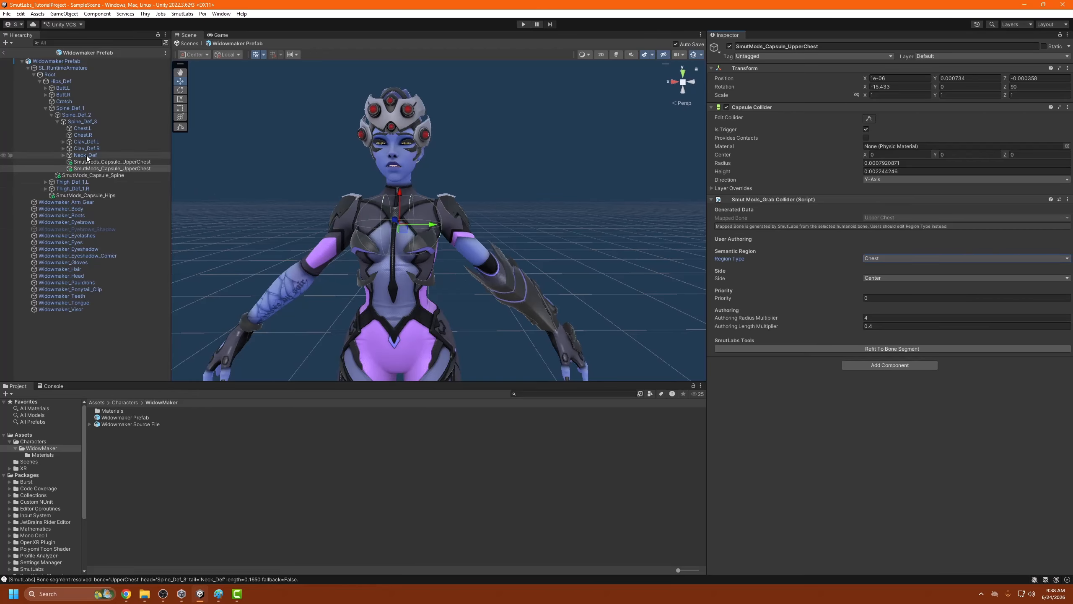
Add a SmutLabs capsule to Neck_Def with a radius multiplier of about 4.375.
click(64, 155)
click(116, 154)
right_click(116, 153)
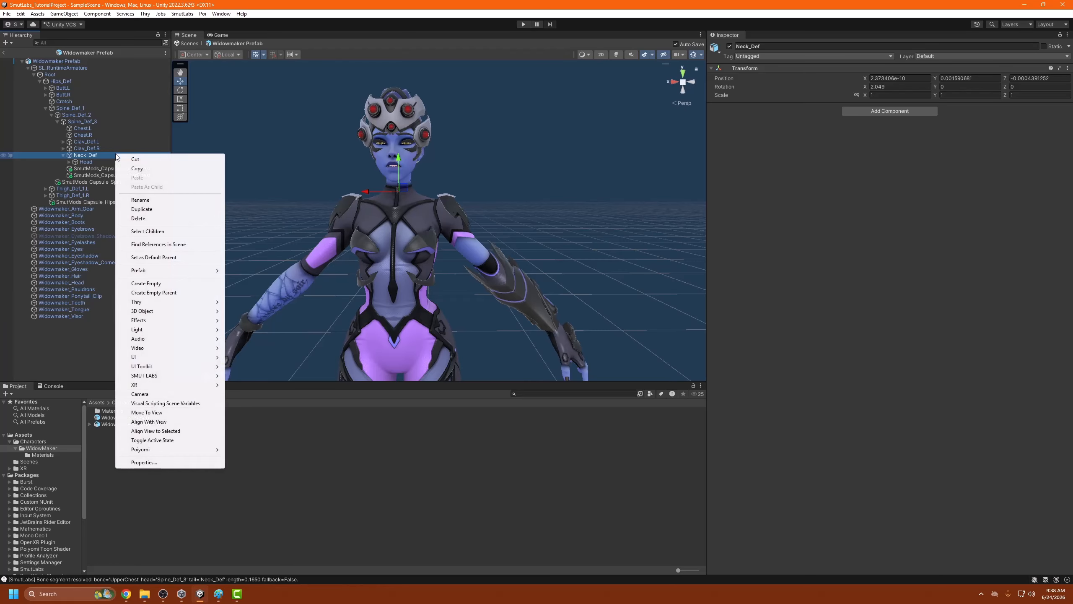
mouse_move(168, 375)
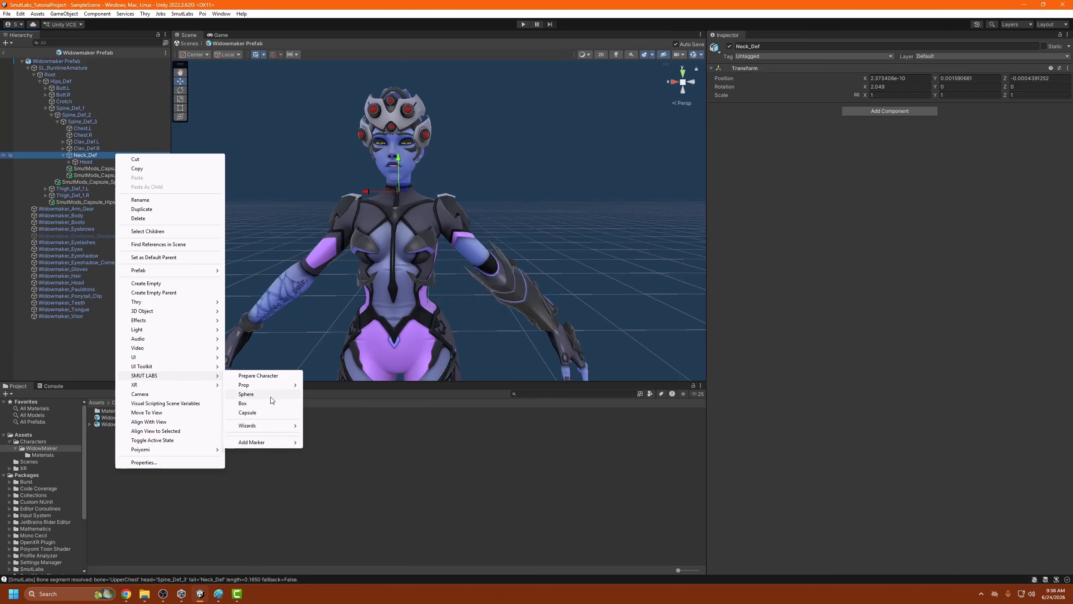
click(255, 412)
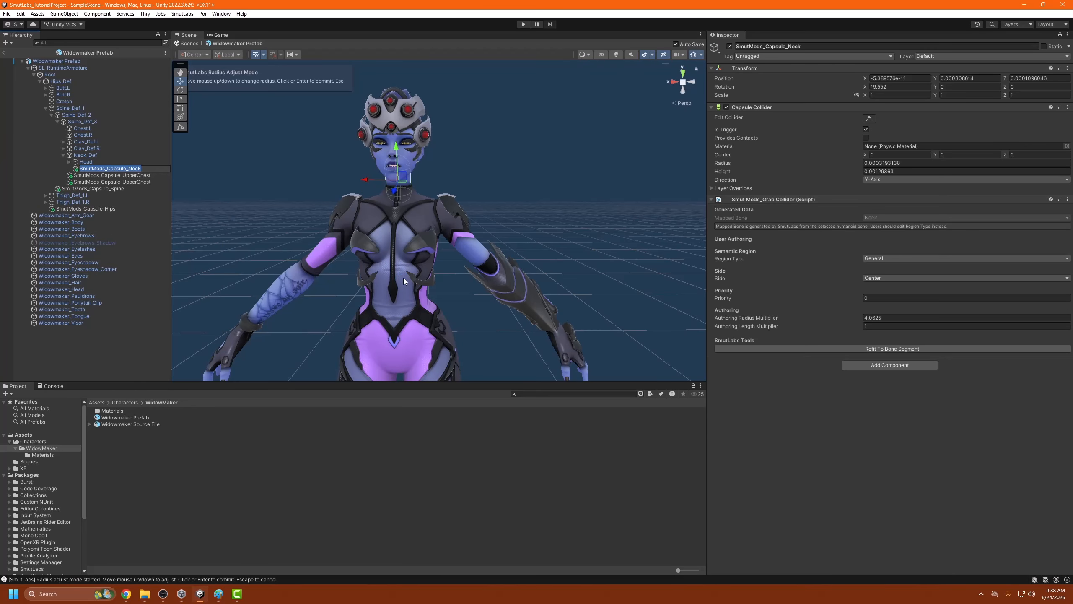
click(449, 266)
Align the neck capsule upright at about X rotation 2, Y 0.000288, Z 0.000038, and set its region type to Neck.
alt+drag(449, 266, 280, 233)
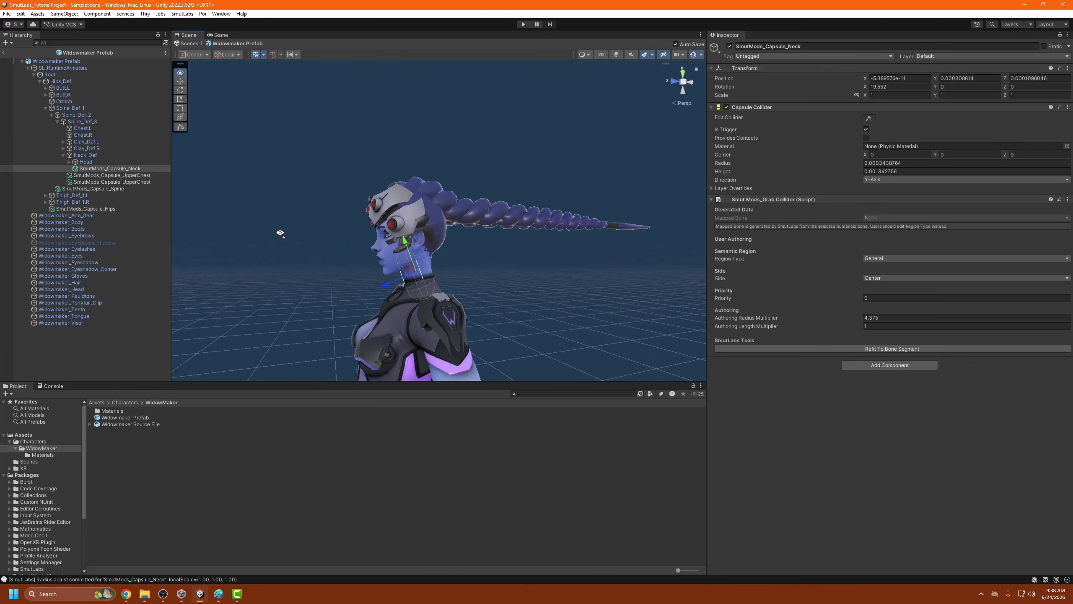
scroll(280, 239, up, 2)
key(e)
drag(419, 258, 449, 267)
key(w)
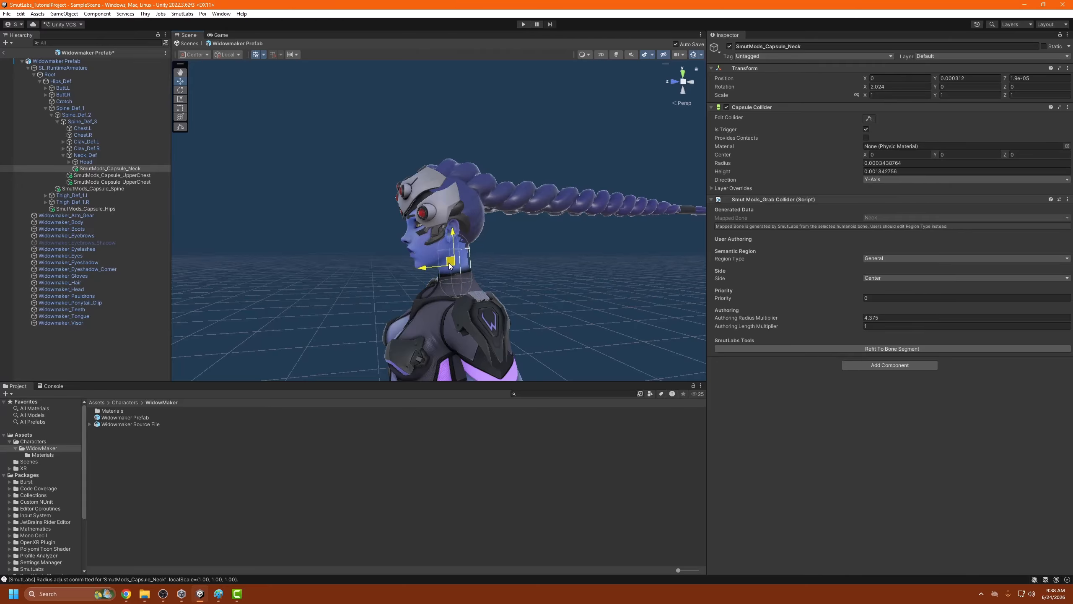
click(897, 258)
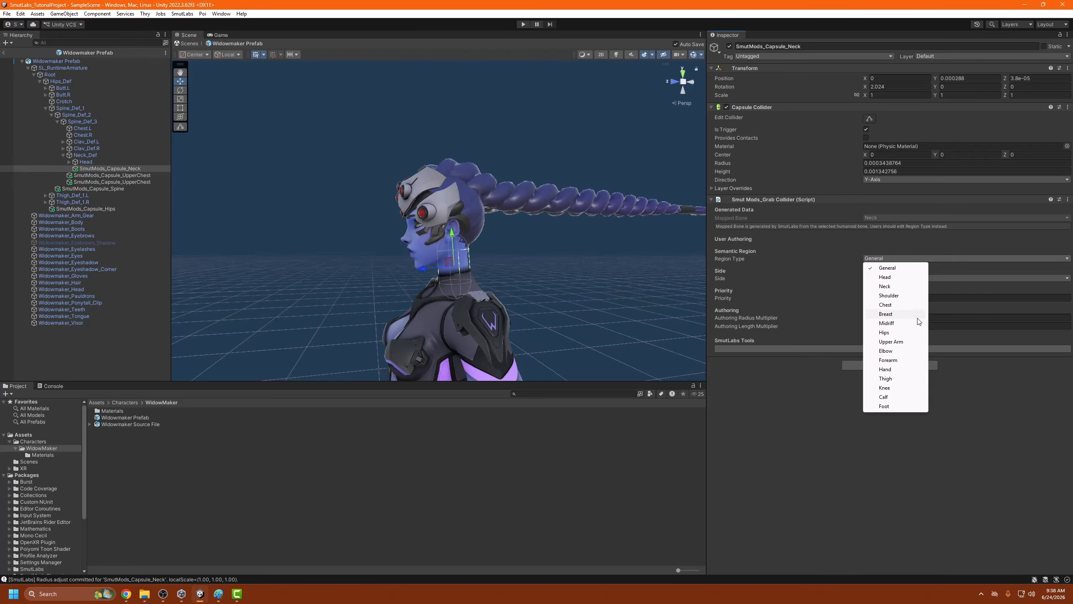
click(885, 287)
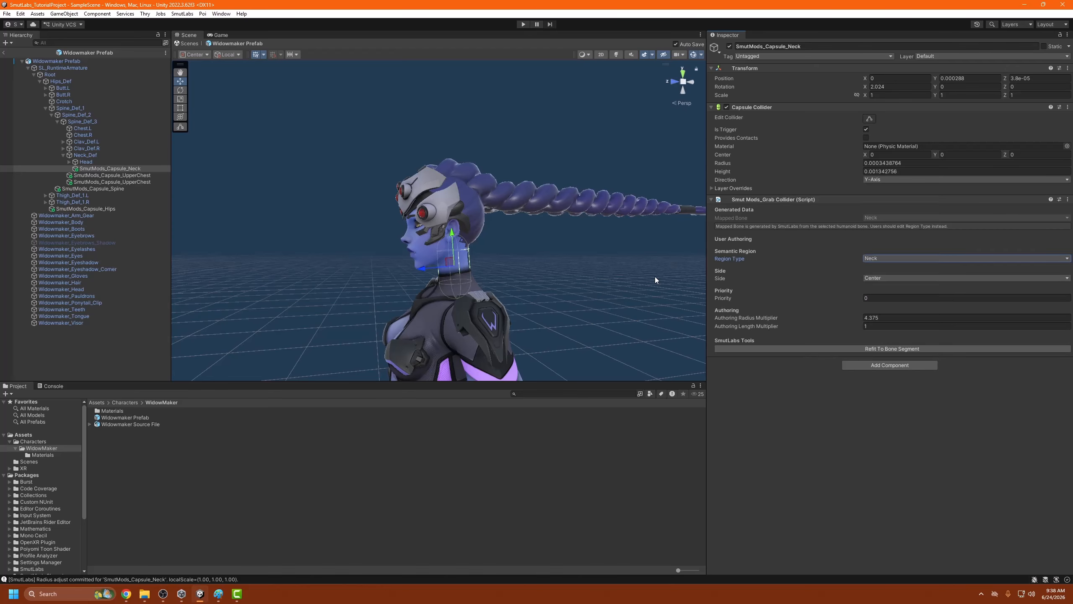
Add a SmutLabs capsule to the Head bone with a radius multiplier of about 5.21 and align it upright over the head.
click(99, 164)
right_click(100, 164)
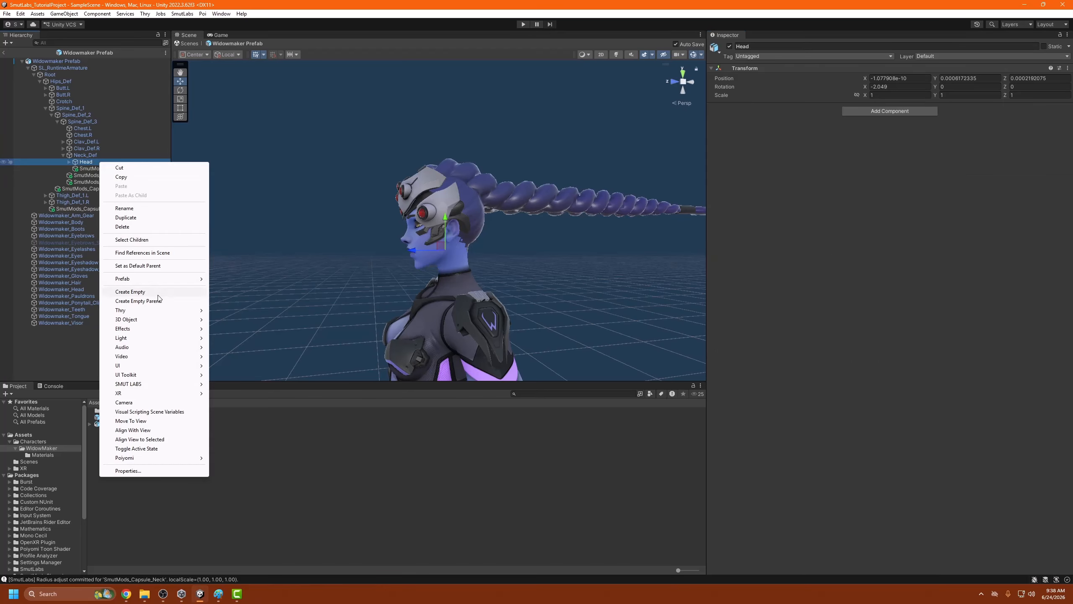
mouse_move(200, 388)
click(249, 421)
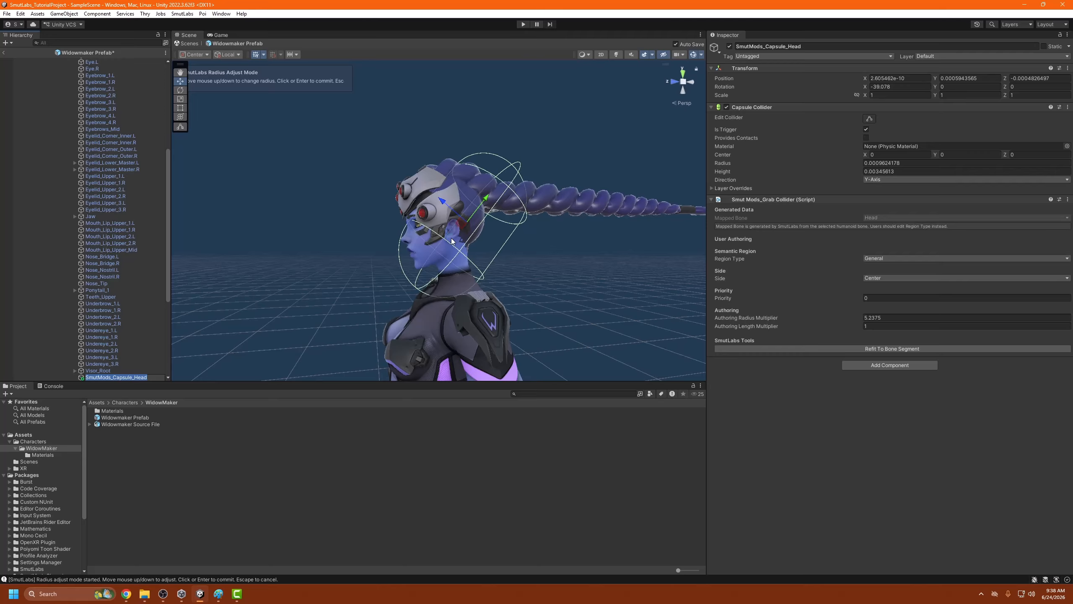
click(443, 216)
key(e)
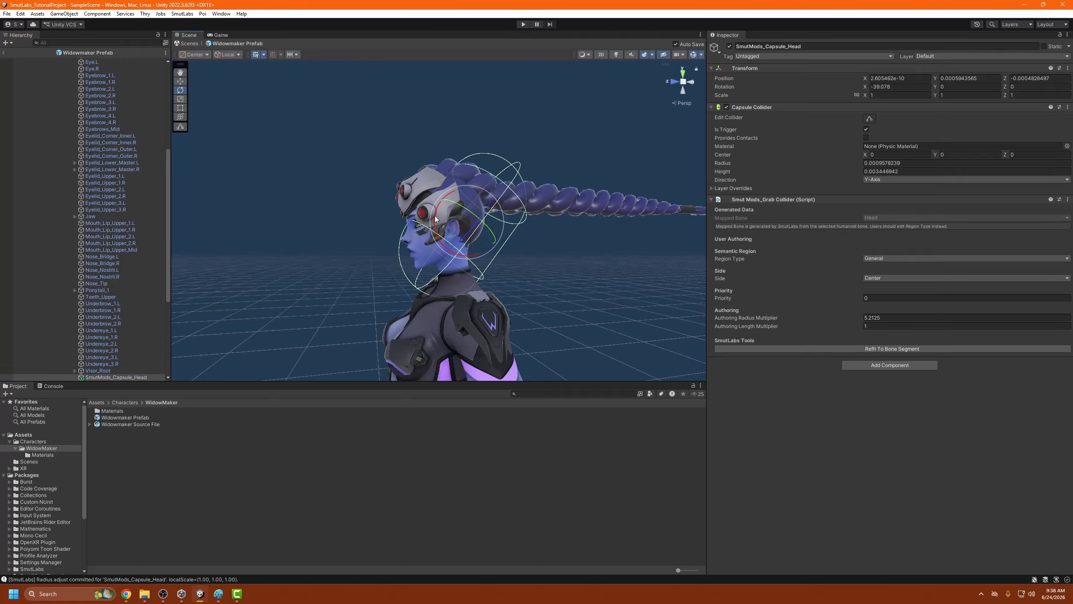
mouse_move(435, 218)
mouse_down()
mouse_move(454, 232)
mouse_move(440, 230)
mouse_up()
key(w)
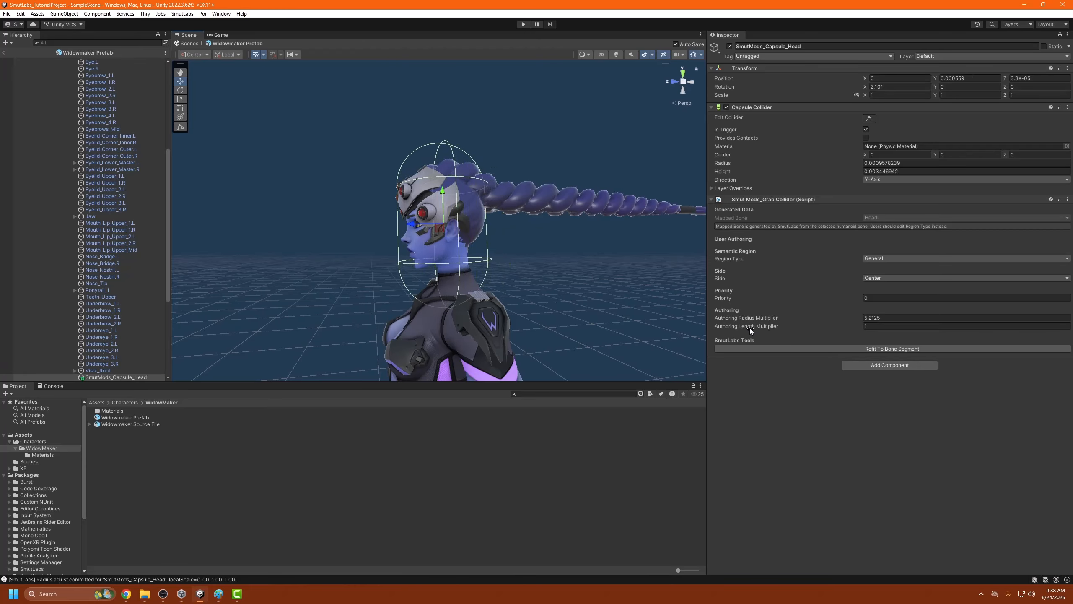
Fit the head capsule with a length multiplier of 0.2 and a radius multiplier of 4.85, raising it to about Y 0.00073.
mouse_move(750, 328)
mouse_down()
mouse_move(736, 327)
mouse_move(775, 318)
mouse_move(761, 316)
mouse_move(785, 326)
mouse_move(769, 325)
mouse_up()
drag(446, 205, 441, 198)
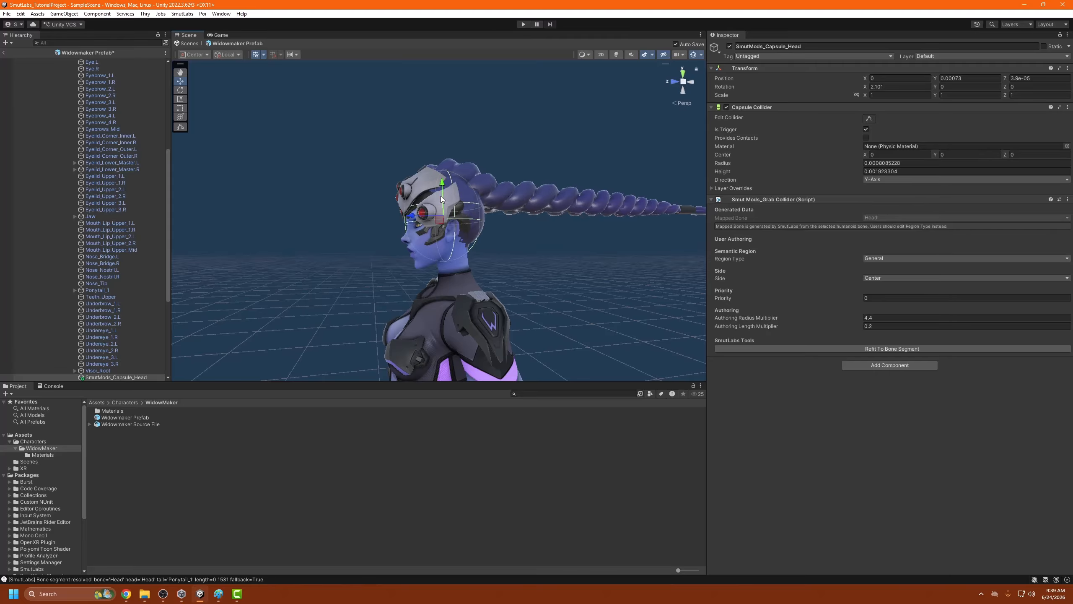
drag(763, 316, 773, 318)
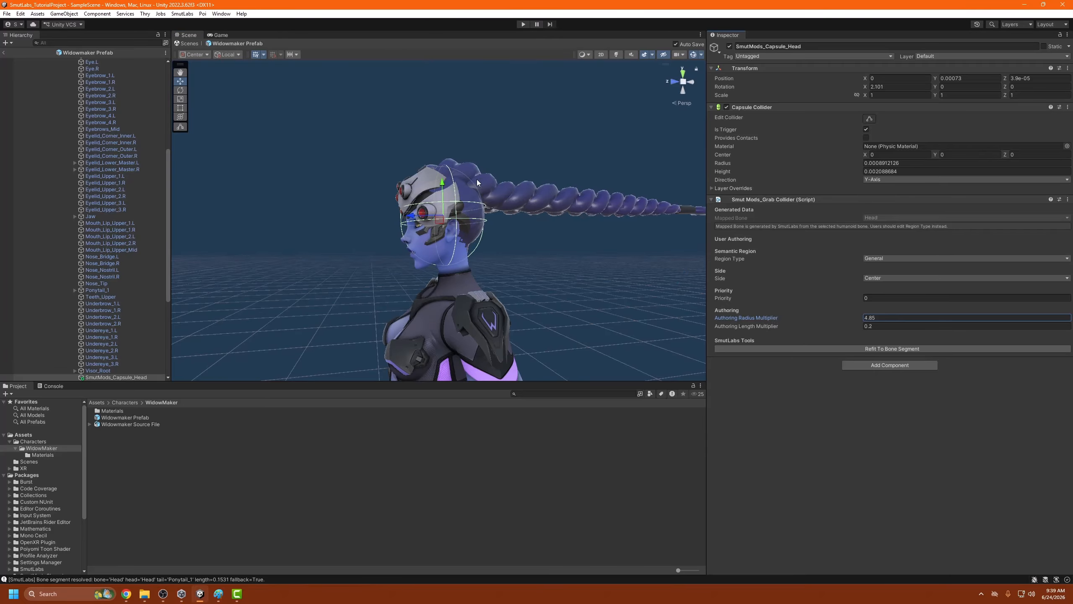
alt+drag(440, 221, 854, 272)
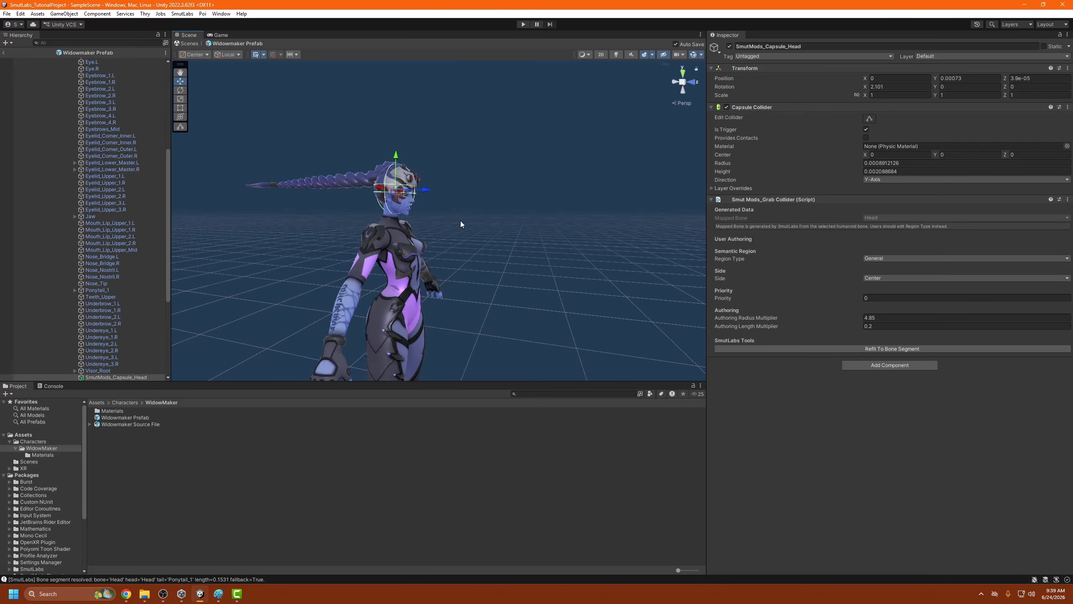
alt+drag(472, 235, 337, 249)
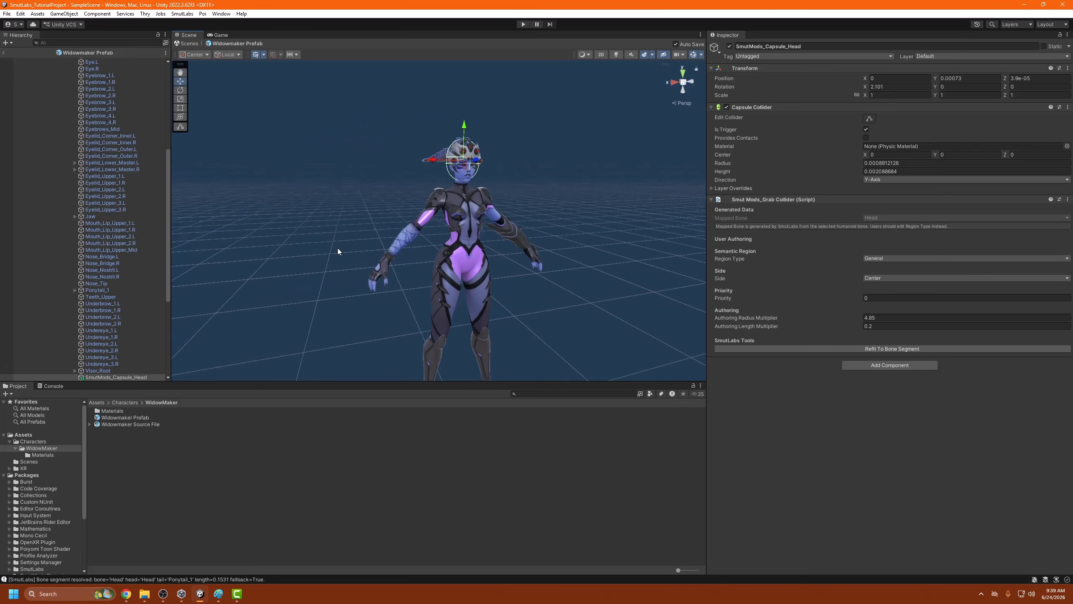
alt+drag(454, 223, 279, 218)
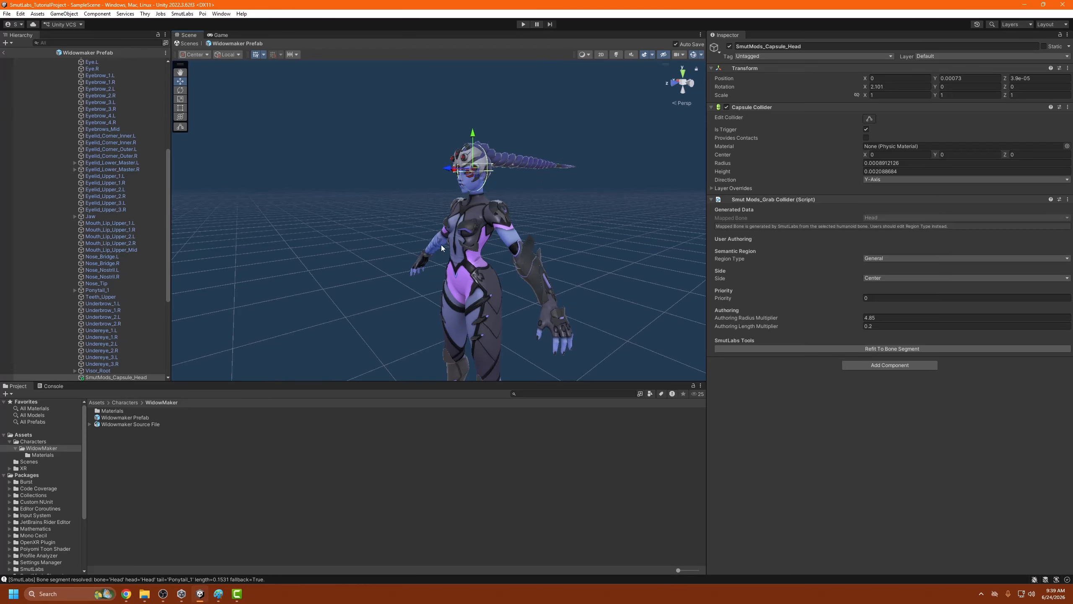
Add a SmutLabs capsule to the left clavicle bone Clav_Def.L with a radius multiplier of 3.2.
scroll(136, 243, up, 7)
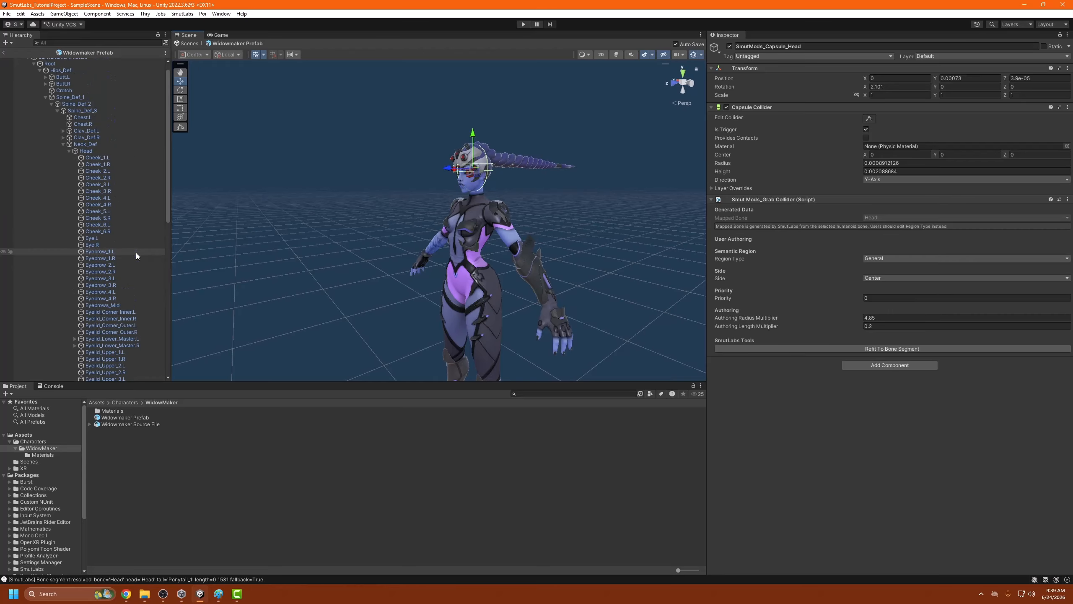
click(62, 144)
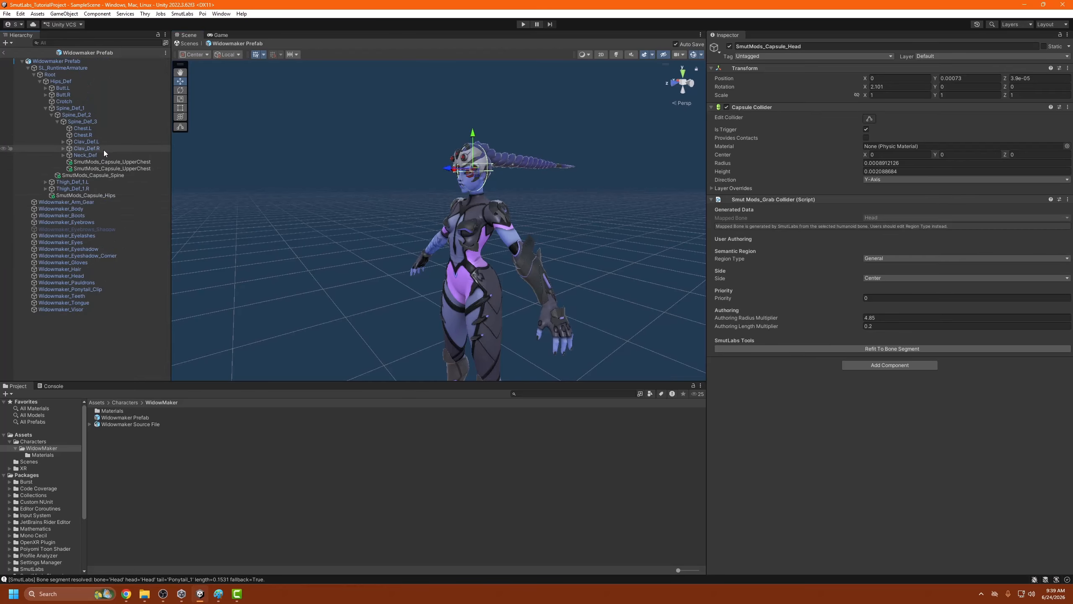
click(63, 142)
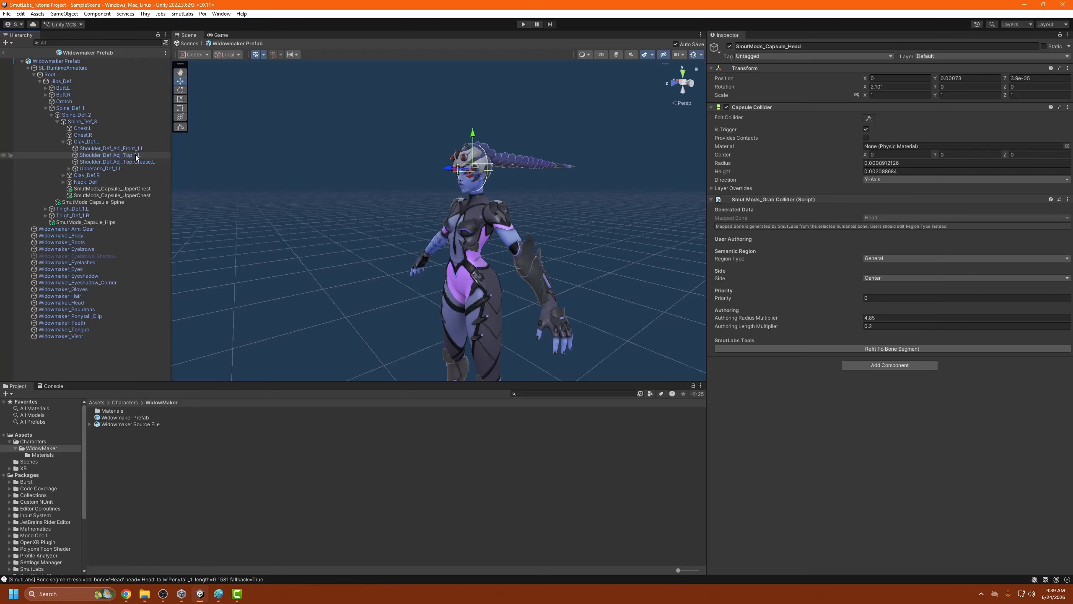
key(f)
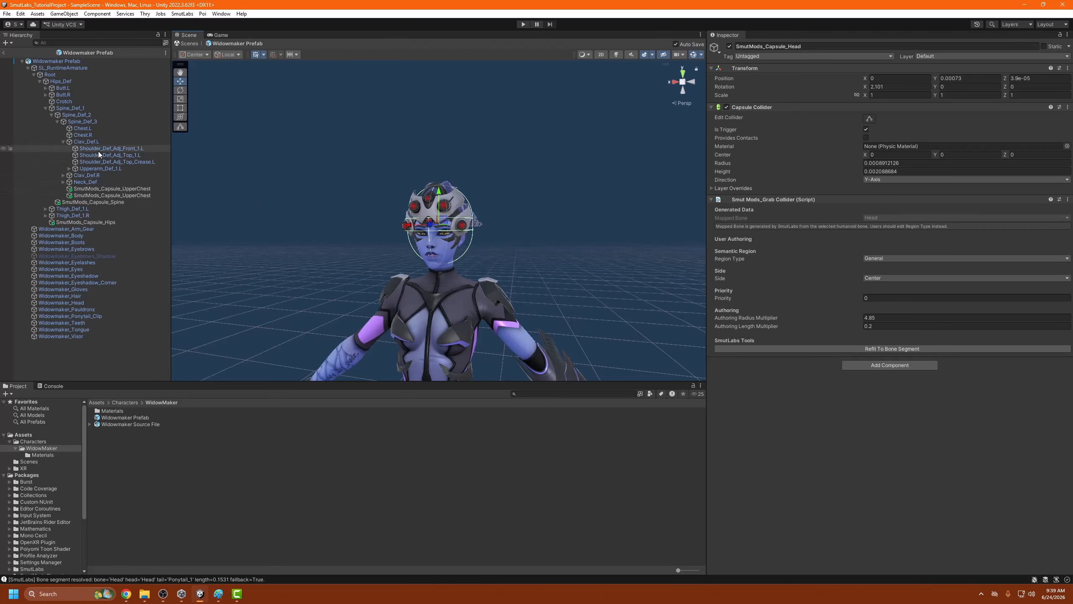
click(87, 143)
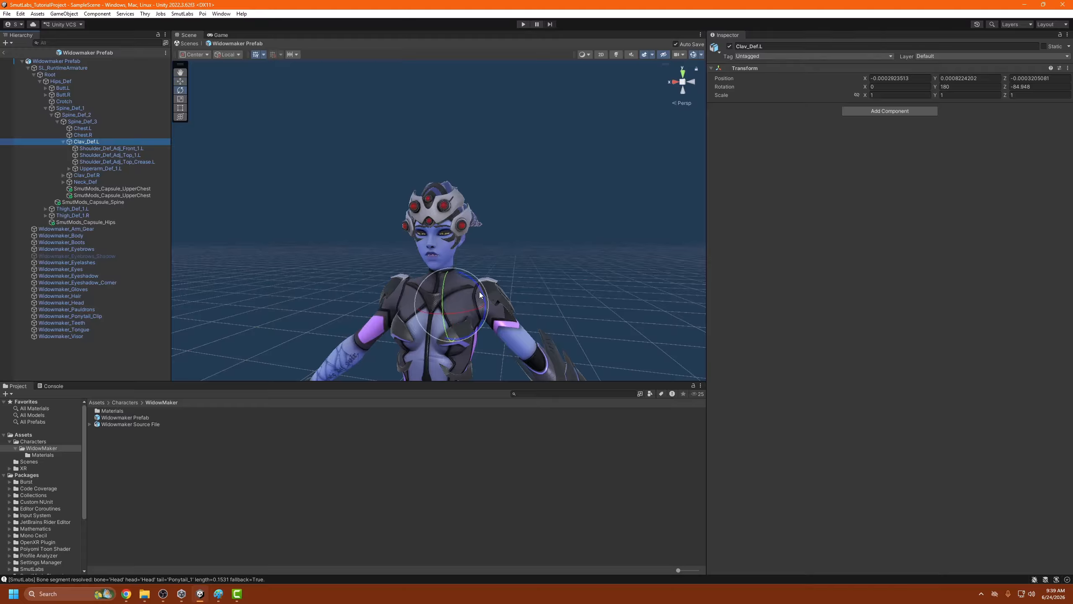
key(e)
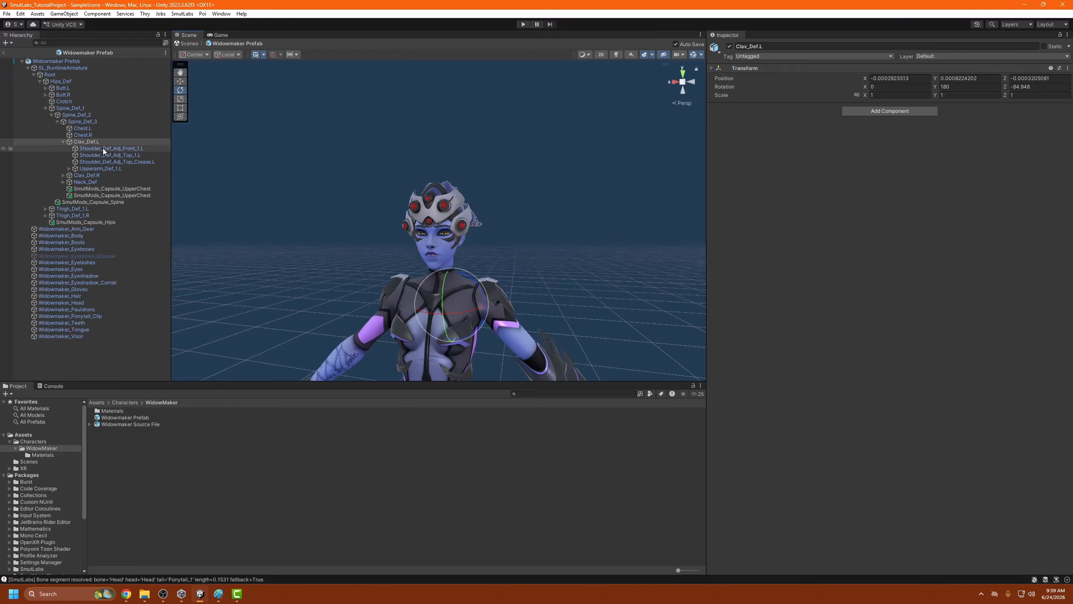
right_click(94, 142)
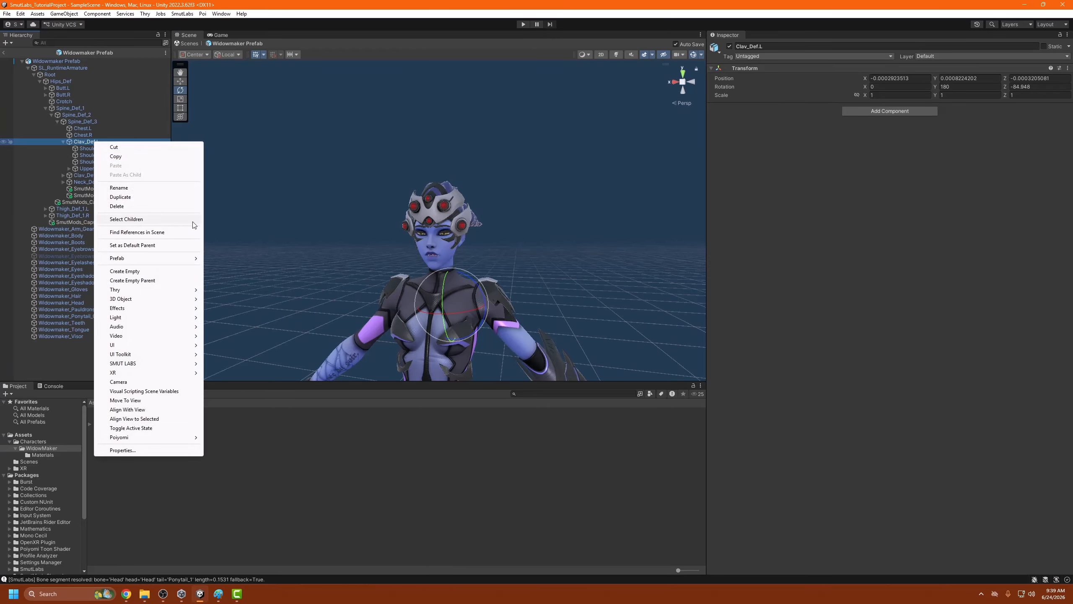
mouse_move(149, 366)
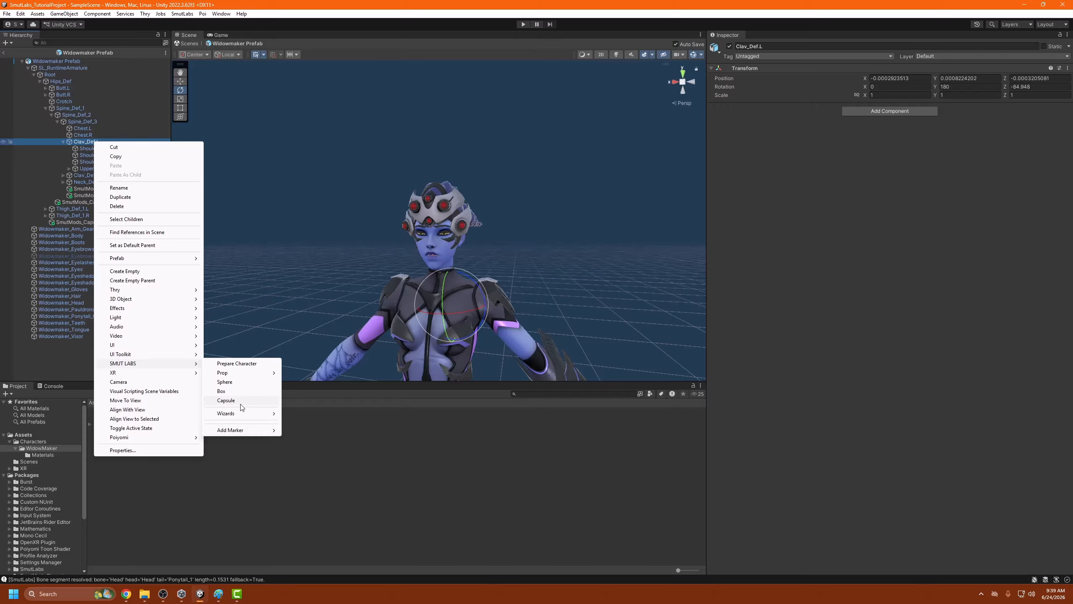
click(226, 400)
Rotate the left shoulder capsule along the clavicle to about X -14.15, Y 174.88, Z -7.27.
alt+drag(488, 306, 374, 335)
alt+drag(482, 258, 665, 267)
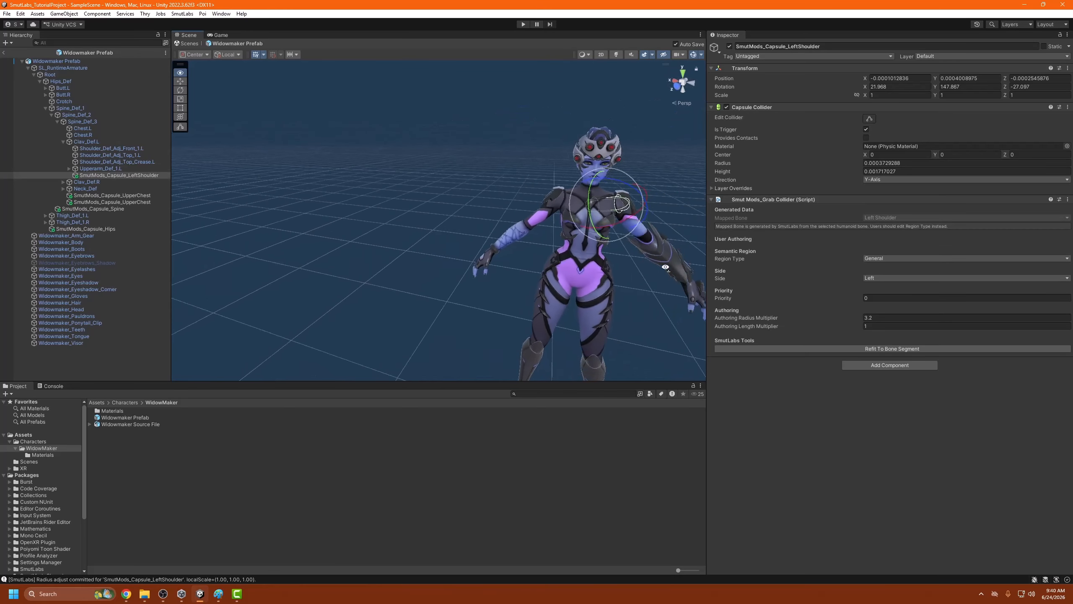
key(w)
right_drag(665, 267, 519, 309)
key(d)
key(s)
key(d)
drag(420, 255, 436, 253)
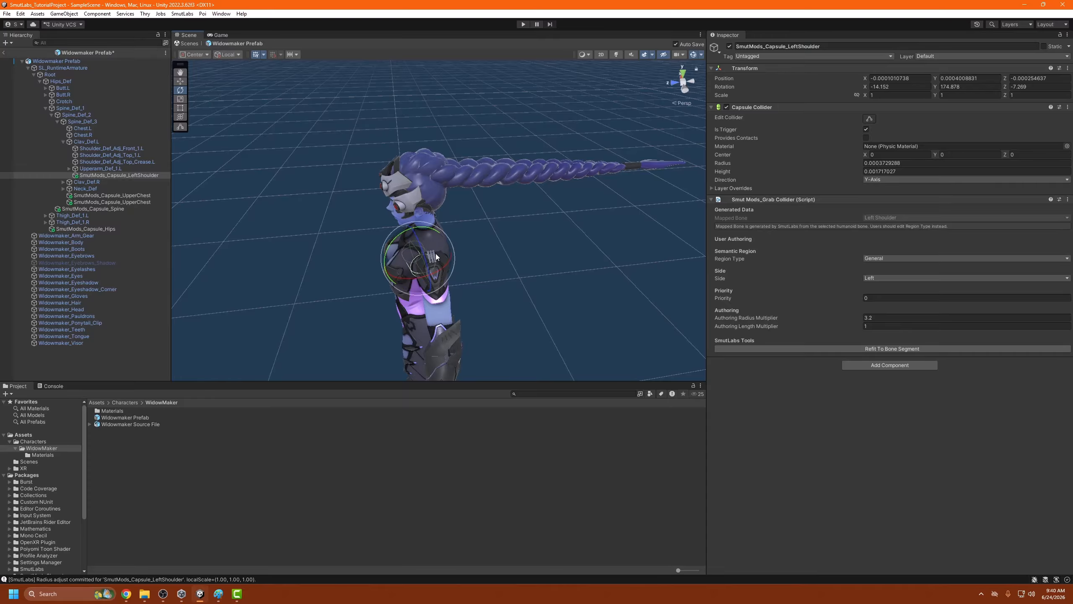
Move the left shoulder capsule into the shoulder at about X -0.000181, Y 0.000457, Z -0.000044.
key(a)
right_drag(436, 255, 501, 255)
key(w)
key(s)
key(w)
key(w)
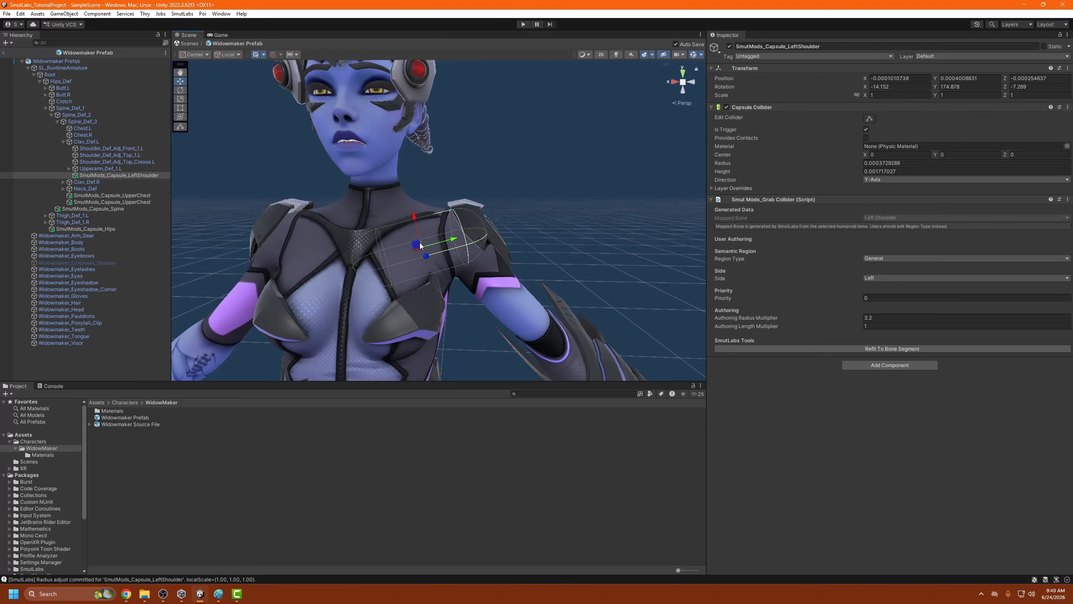
drag(420, 245, 427, 234)
right_drag(426, 233, 281, 222)
key(d)
key(w)
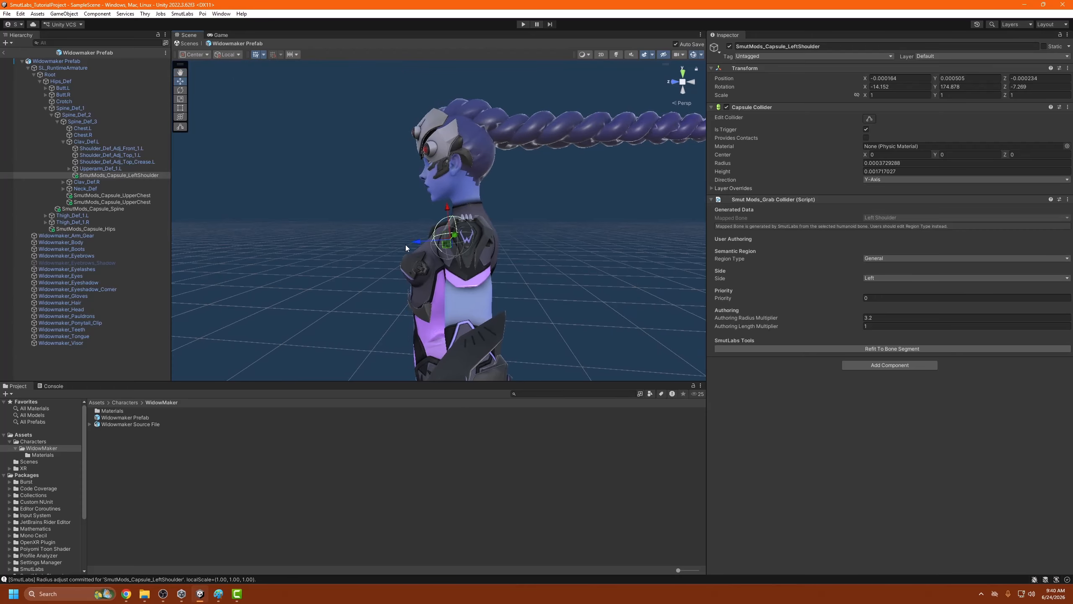
drag(420, 241, 625, 267)
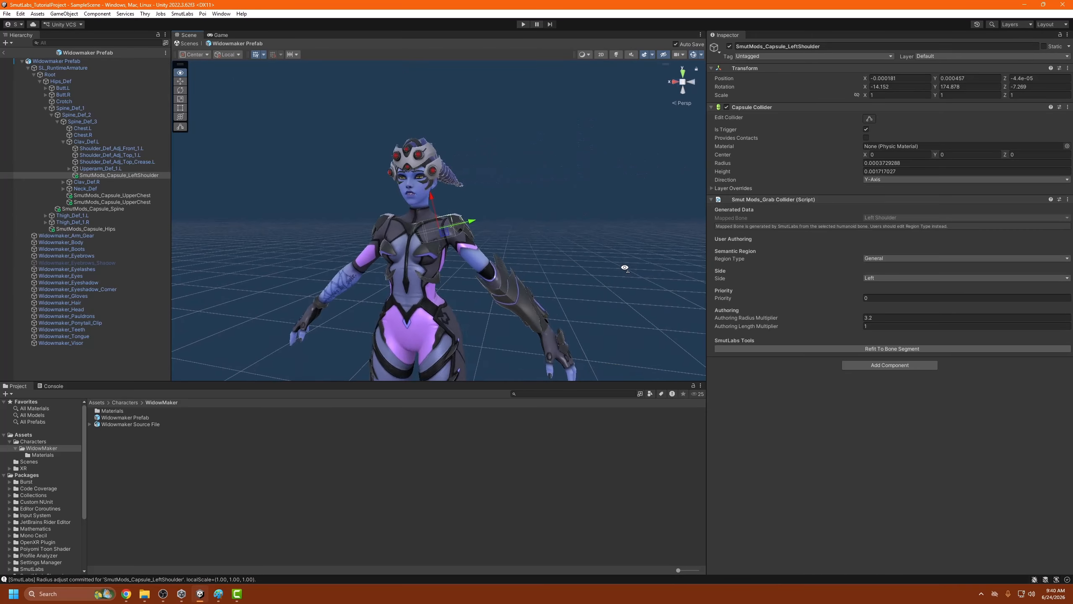
Refit the left shoulder capsule with a radius multiplier of 4.1 and a length multiplier of 0.6.
scroll(630, 265, up, 6)
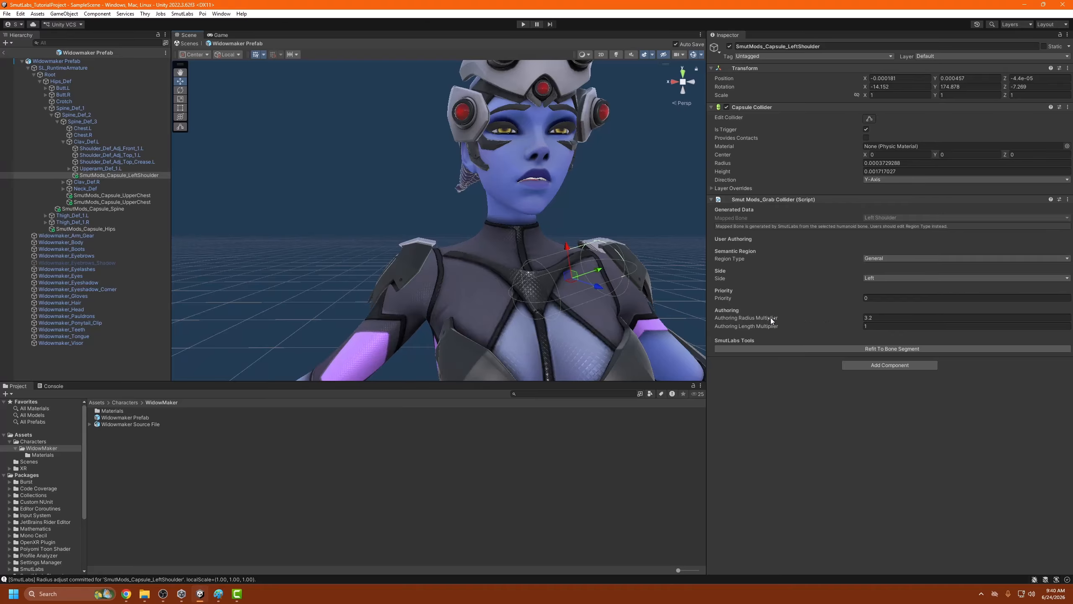
mouse_move(772, 320)
mouse_down()
mouse_move(781, 318)
mouse_move(760, 325)
mouse_up()
middle_drag(634, 298, 534, 288)
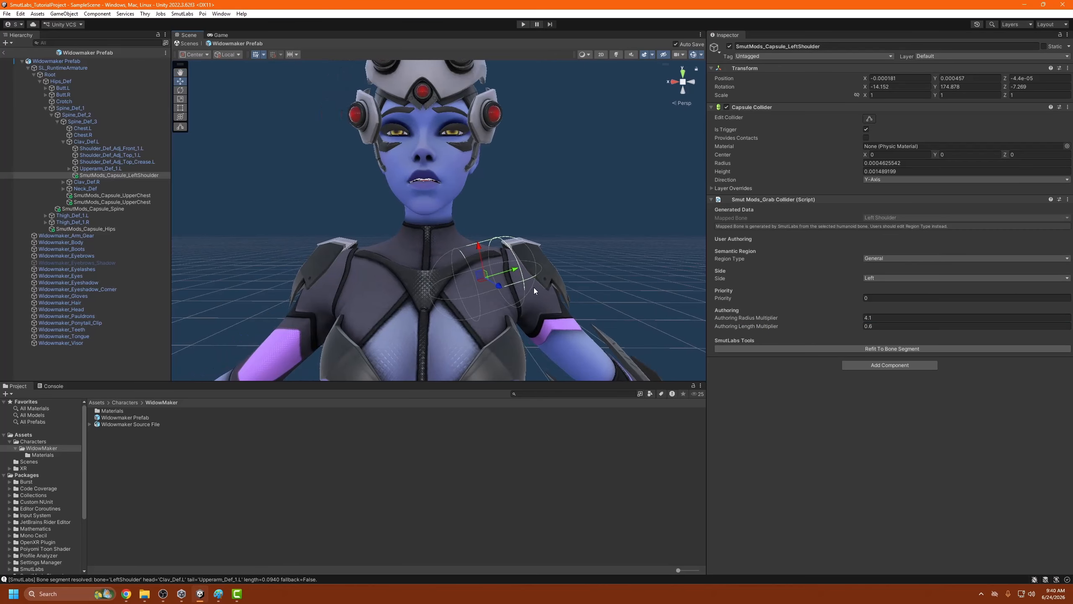
Move the left shoulder capsule outward to about X -0.00019, Y 0.000754, Z 0.00003 and set its radius multiplier to 3.59.
drag(514, 268, 392, 292)
scroll(533, 292, down, 4)
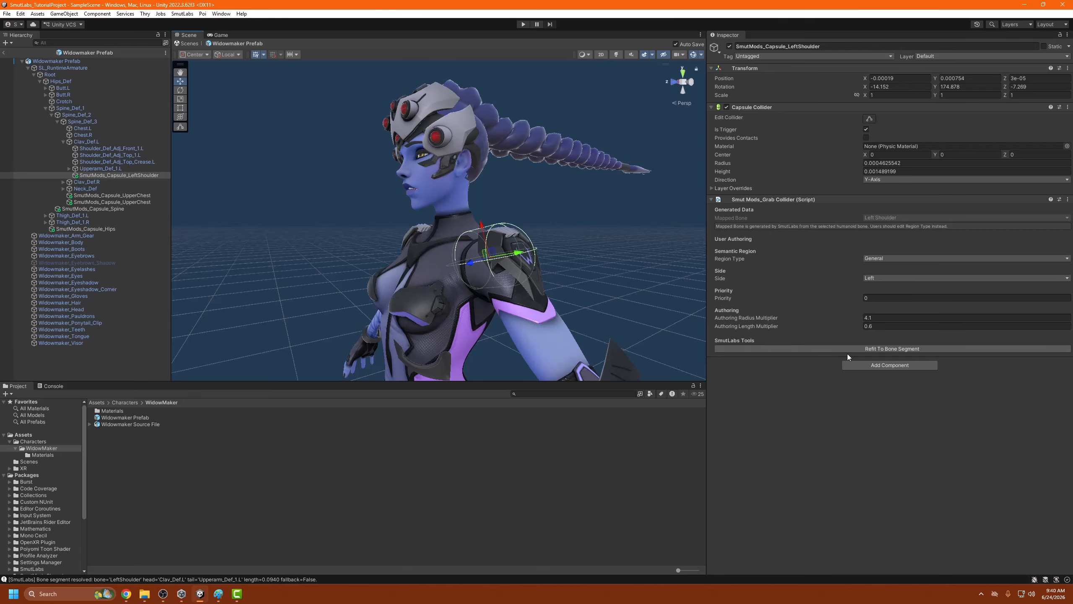
drag(748, 314, 741, 315)
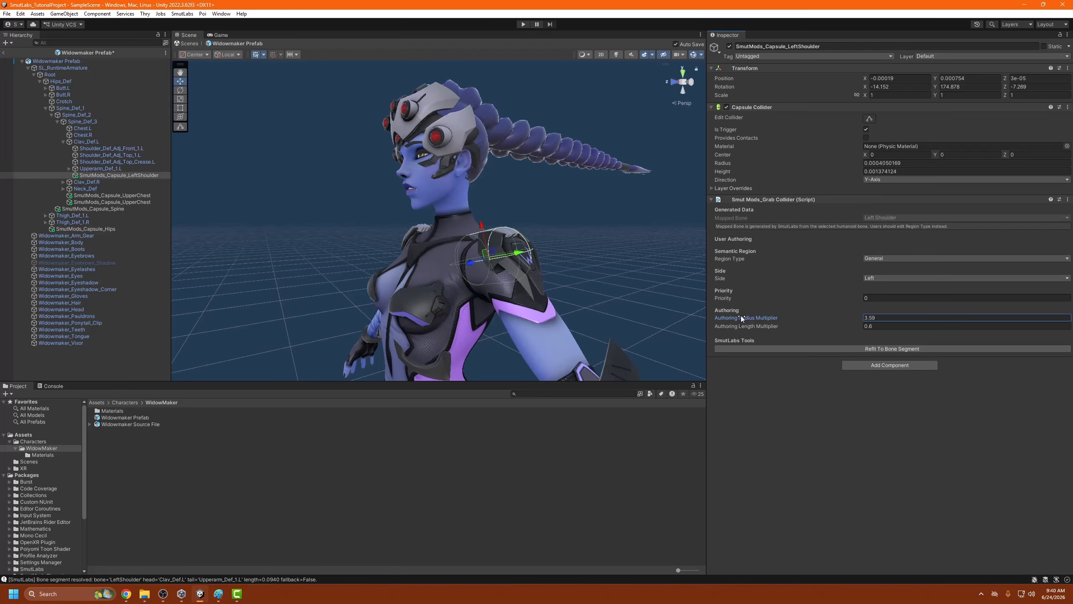
alt+drag(425, 272, 590, 282)
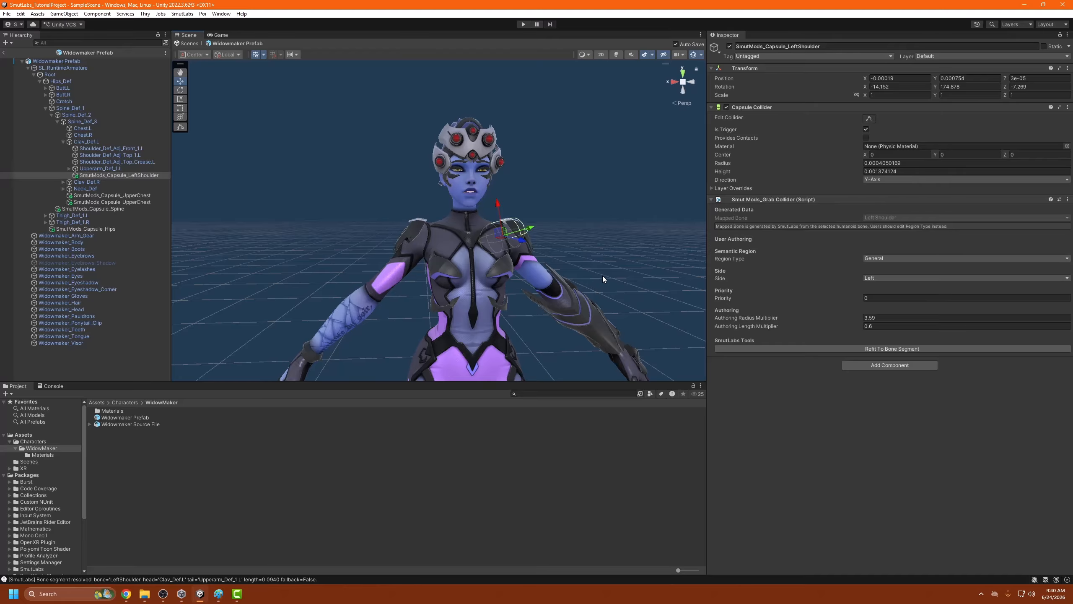
alt+drag(602, 275, 524, 274)
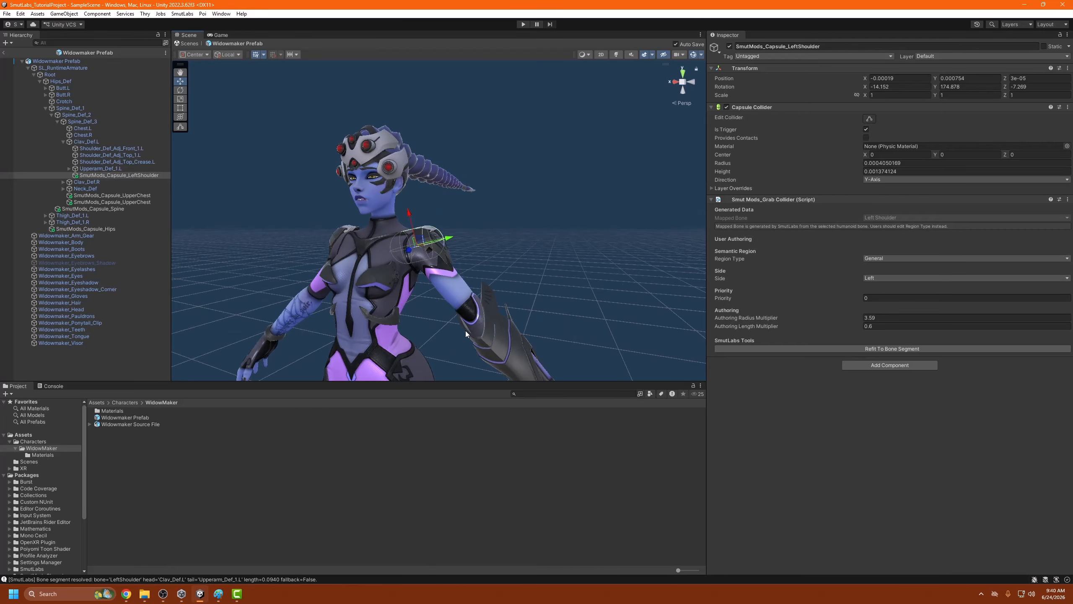
mouse_move(493, 254)
right_down()
mouse_move(443, 256)
mouse_move(563, 283)
mouse_move(492, 275)
right_up()
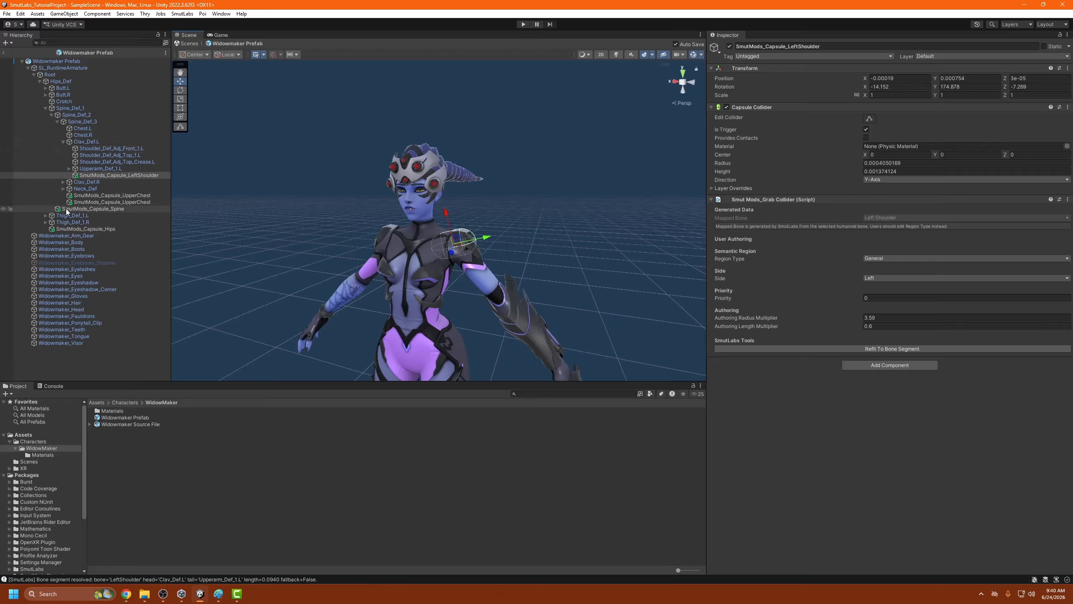
Set the region type of SmutMods_Capsule_Head, under the Head bone, to Head.
click(63, 189)
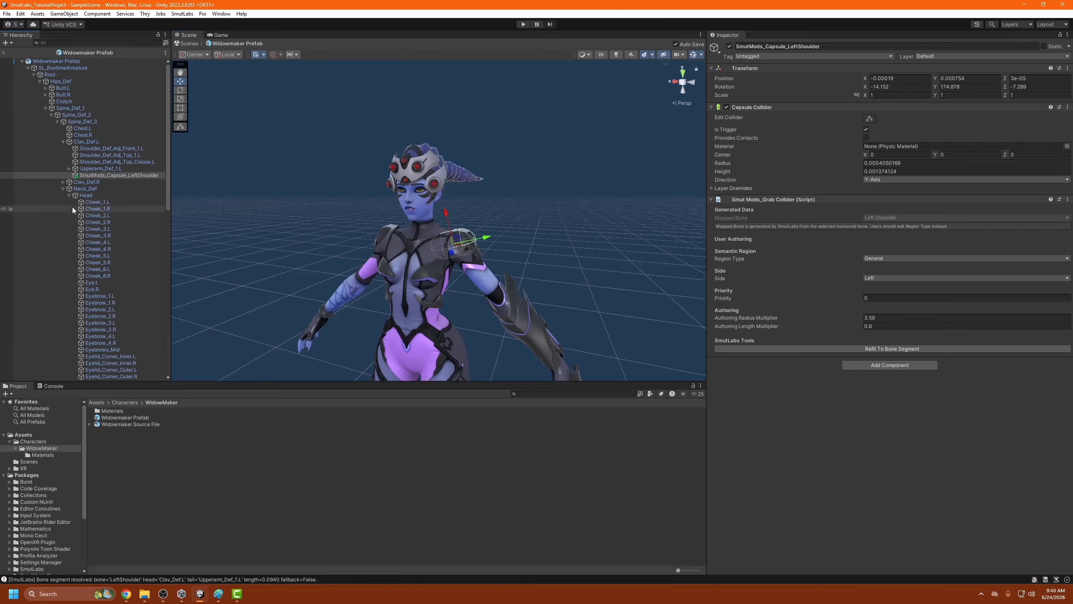
click(85, 196)
scroll(101, 253, down, 10)
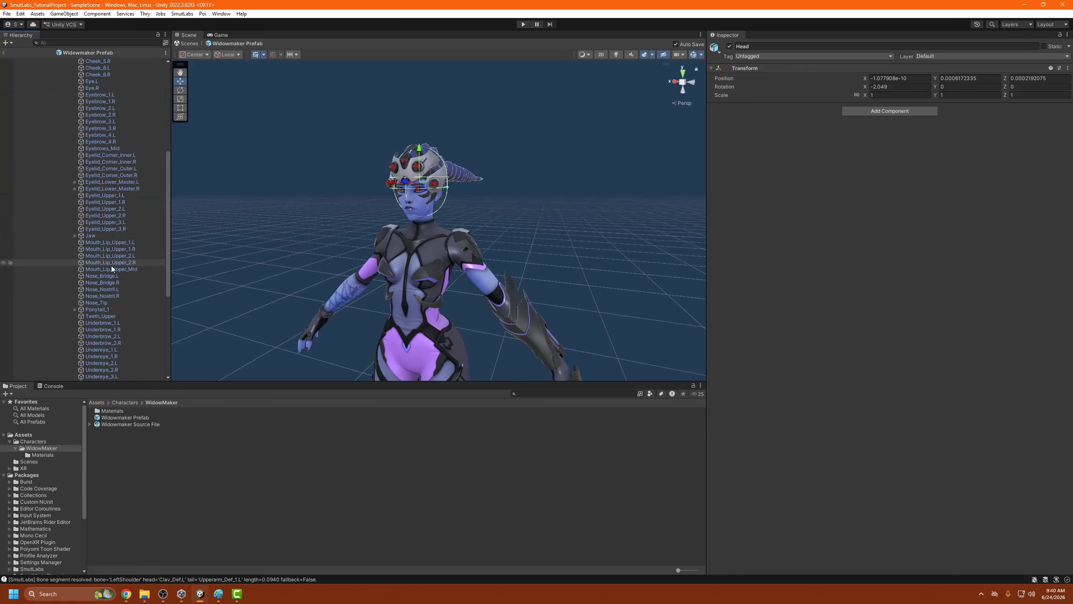
scroll(111, 265, down, 9)
click(104, 216)
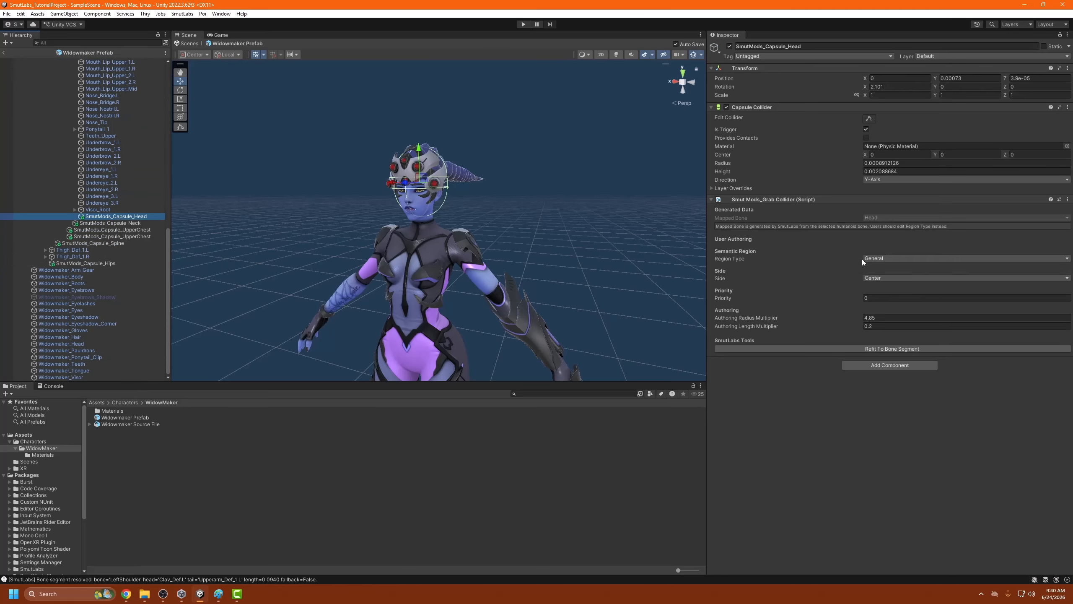
click(862, 258)
click(887, 275)
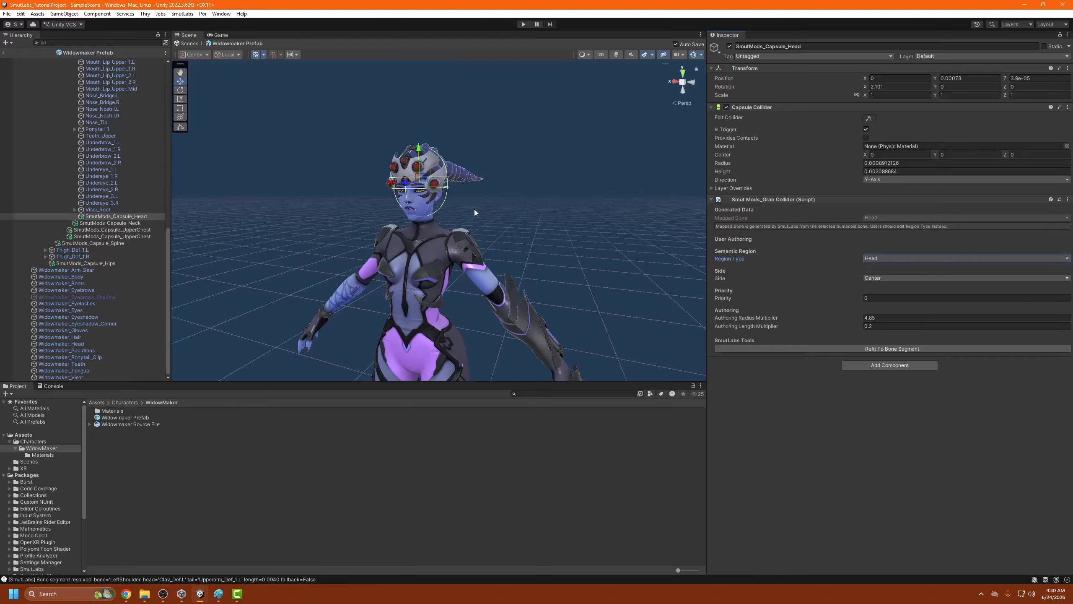
Check the neck capsule's settings and set the left shoulder capsule's region type to Shoulder.
click(131, 223)
scroll(135, 249, up, 10)
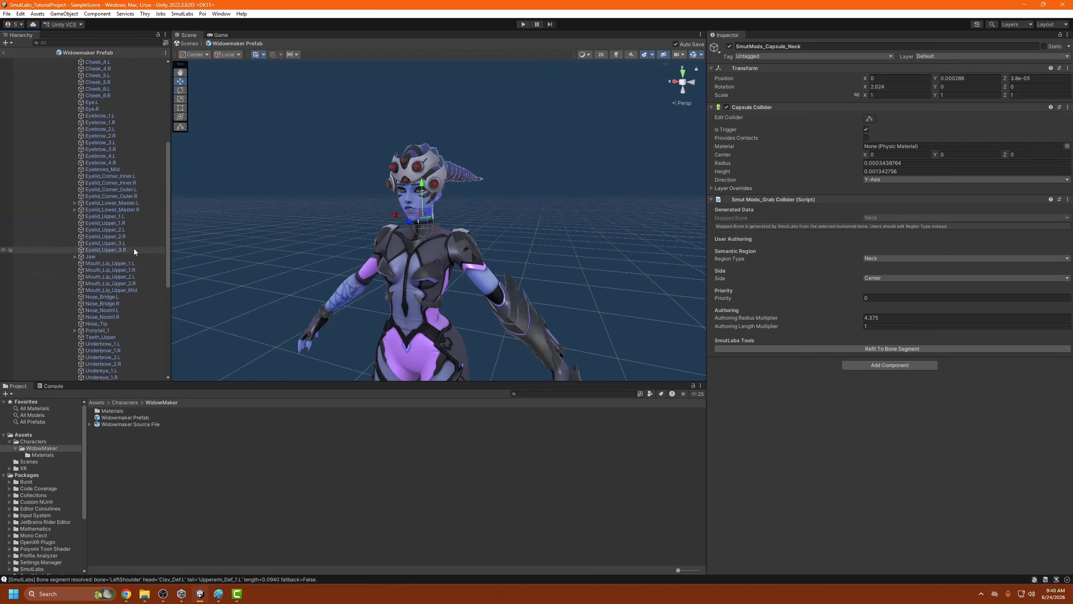
scroll(134, 248, up, 10)
click(63, 189)
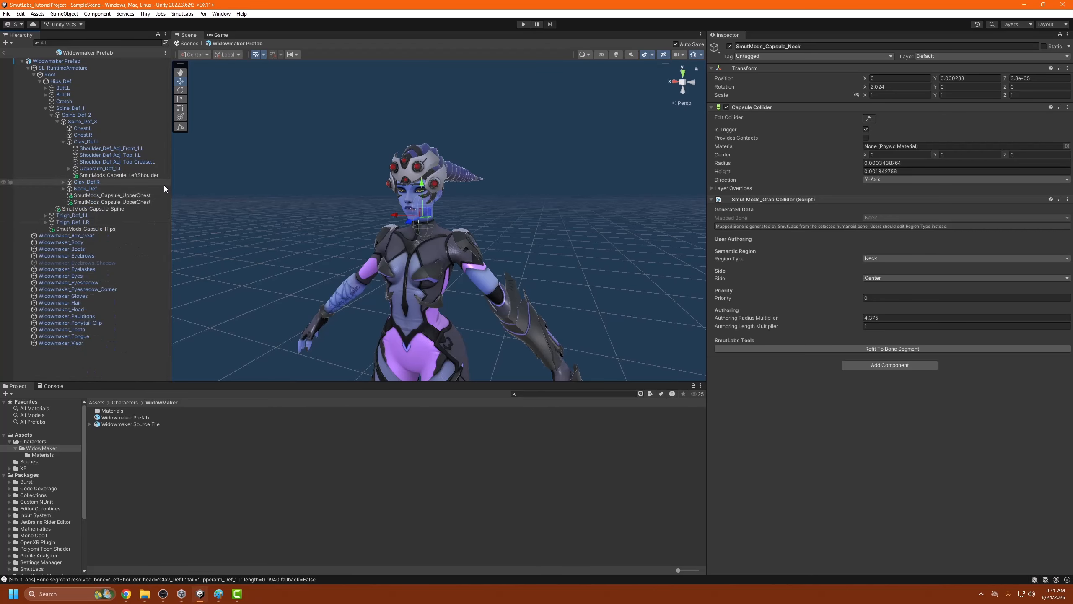
click(162, 176)
click(892, 258)
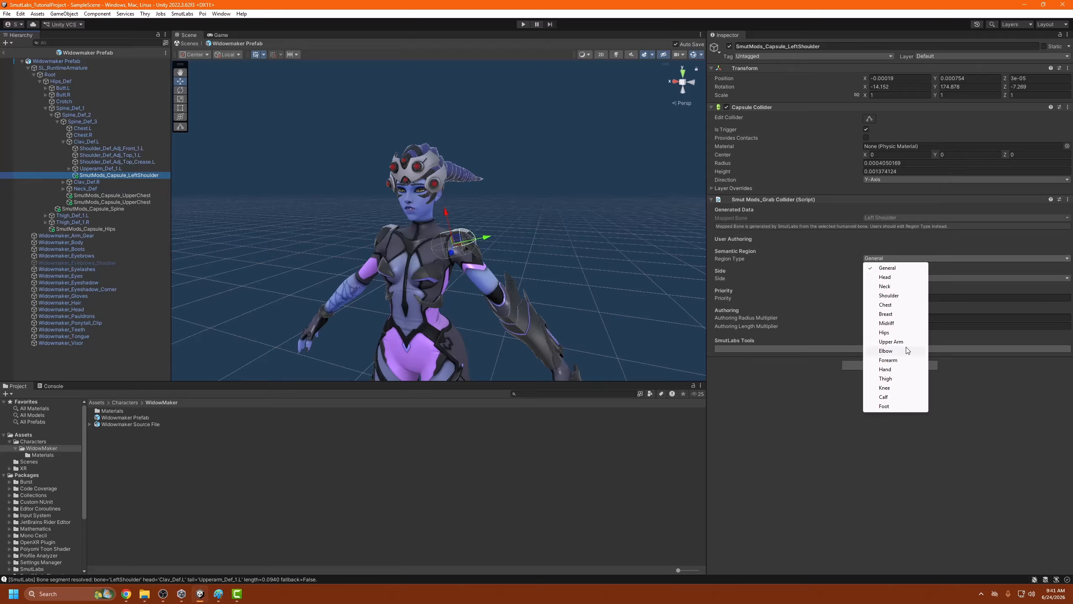
click(889, 296)
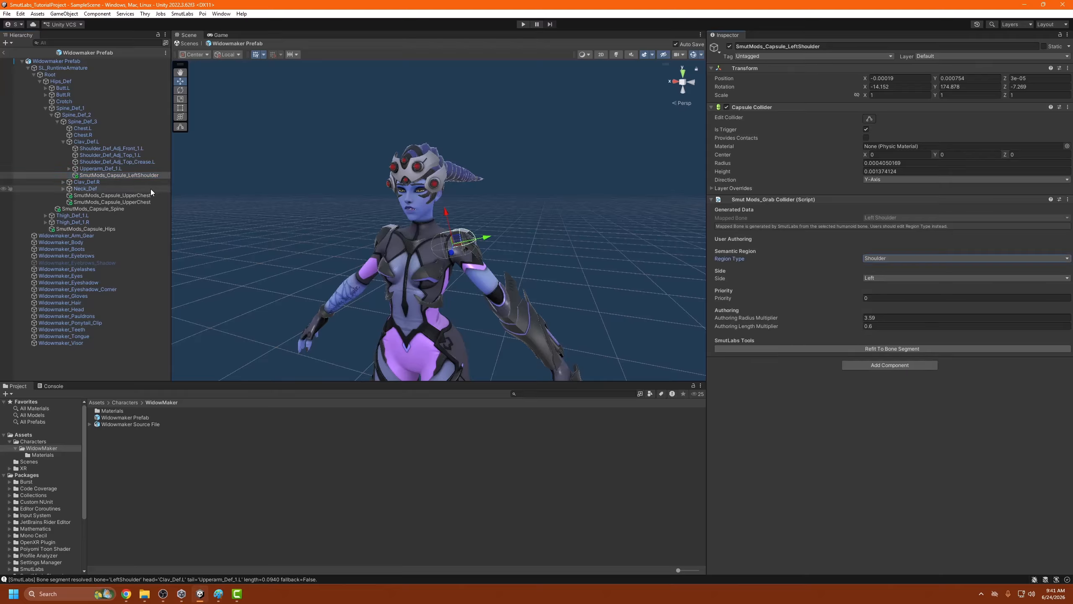
Add a SmutLabs capsule to the left upper arm bone Upperarm_Def_1.L with a radius multiplier of 3.25.
click(112, 169)
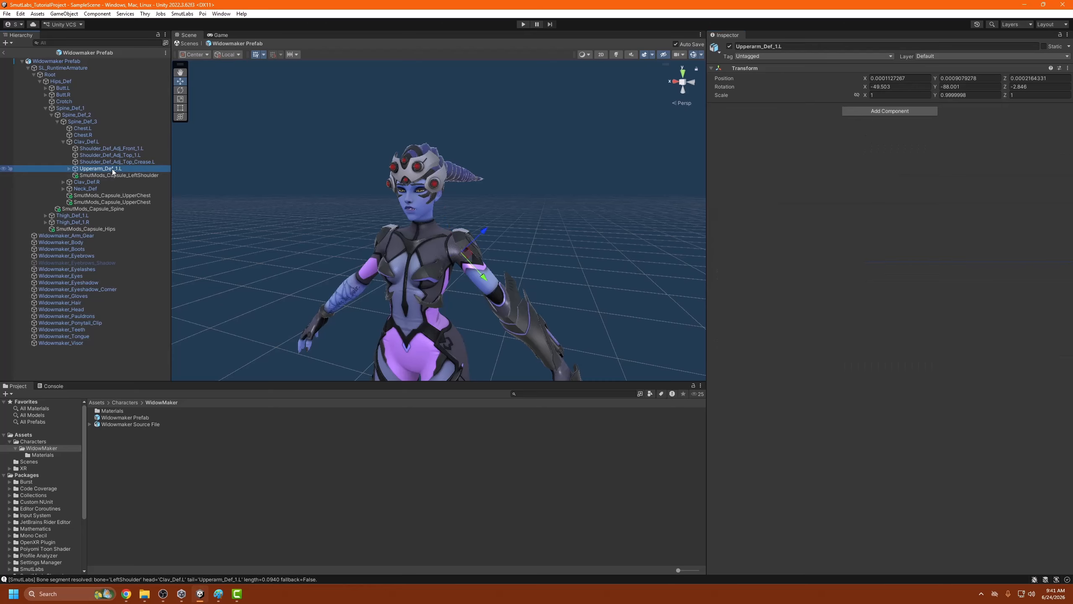
right_click(112, 168)
mouse_move(187, 392)
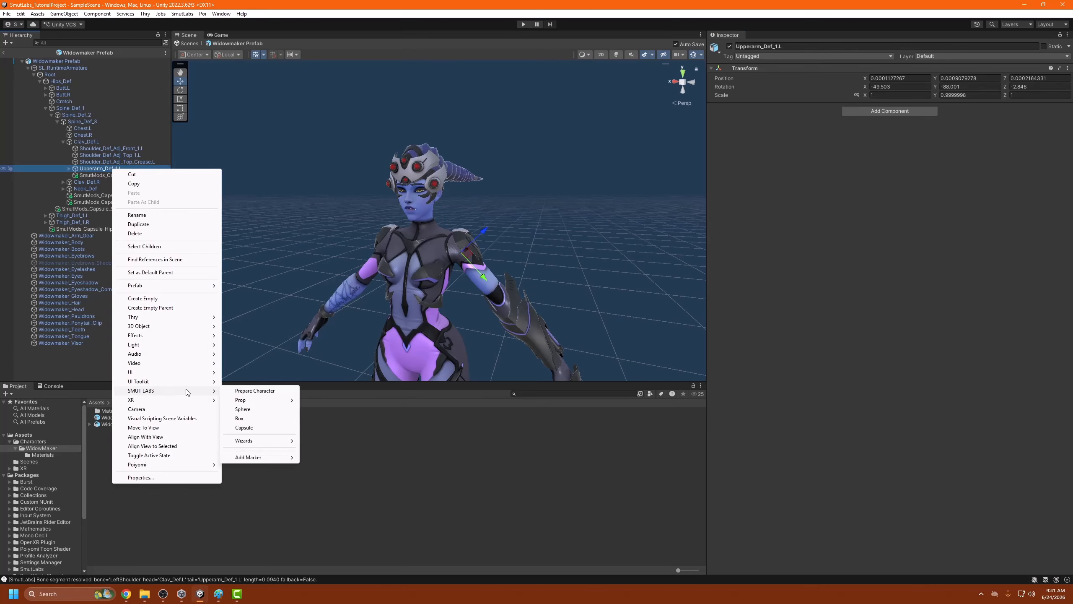
click(245, 428)
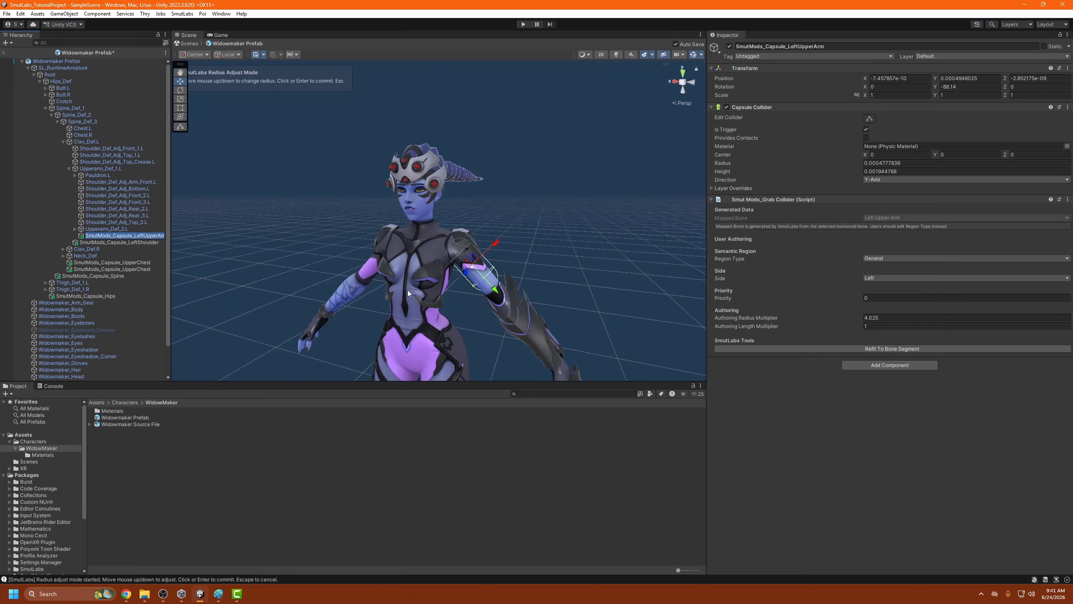
click(492, 258)
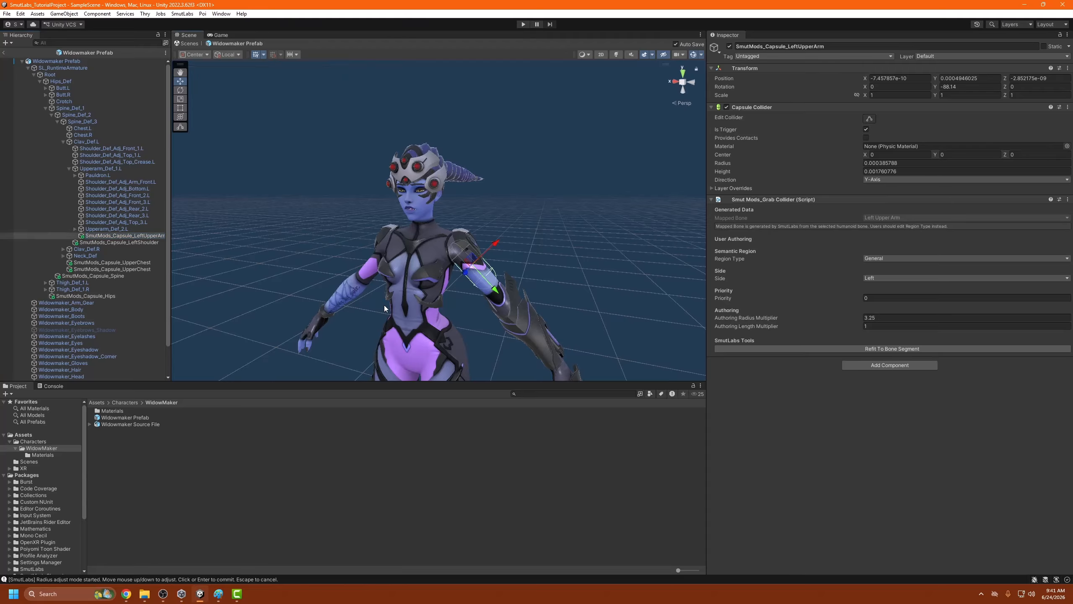
Align the left upper arm capsule at about Y 0.000257, Z 0.000026 with Z rotation 6.18, and set its region type to Shoulder.
scroll(497, 246, up, 5)
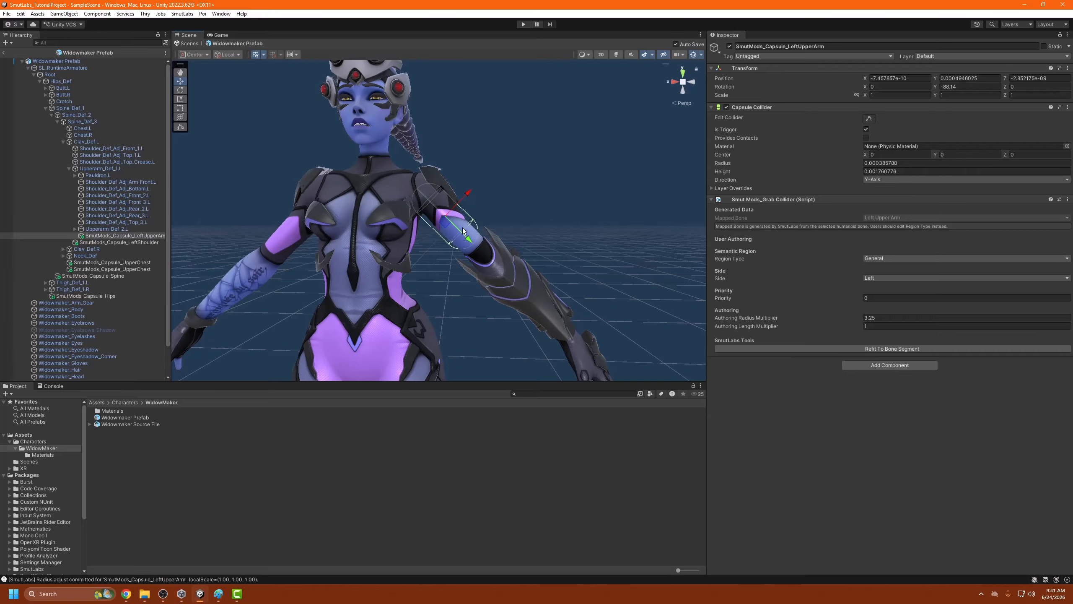
key(e)
drag(479, 206, 461, 232)
key(w)
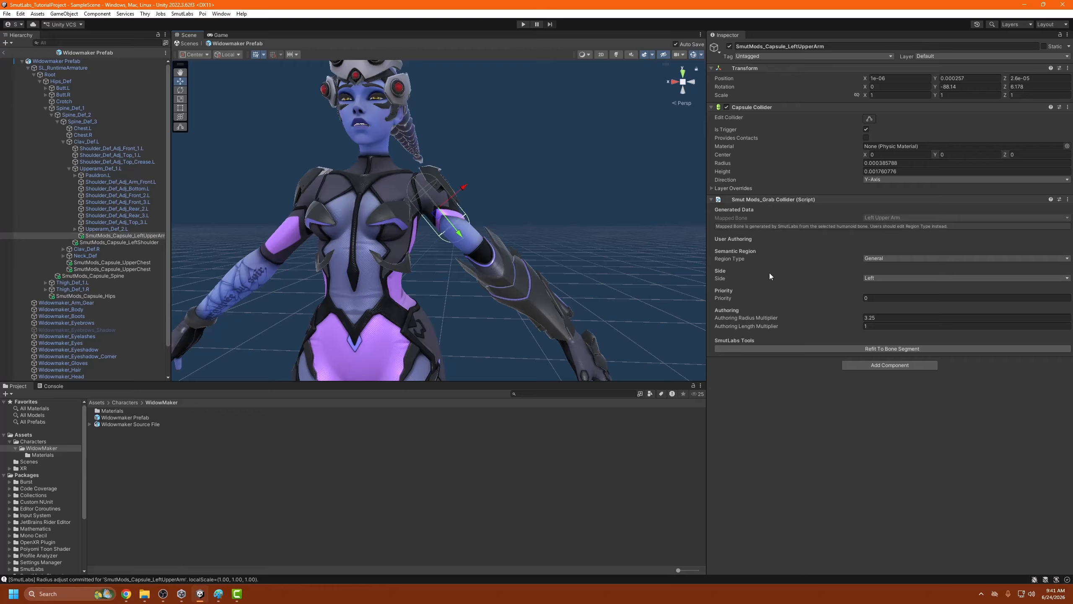
click(880, 258)
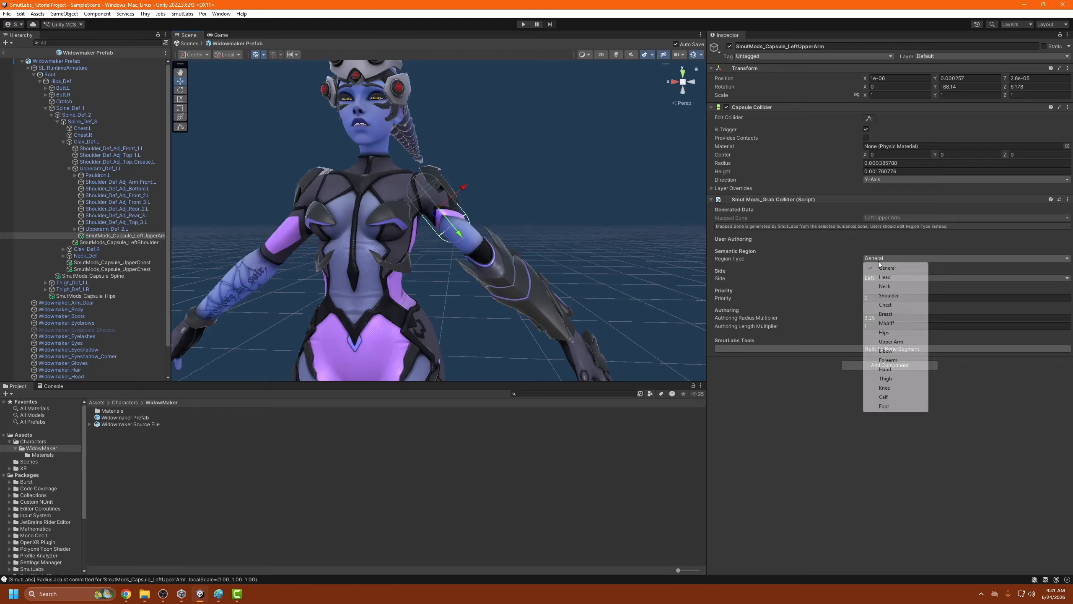
click(890, 296)
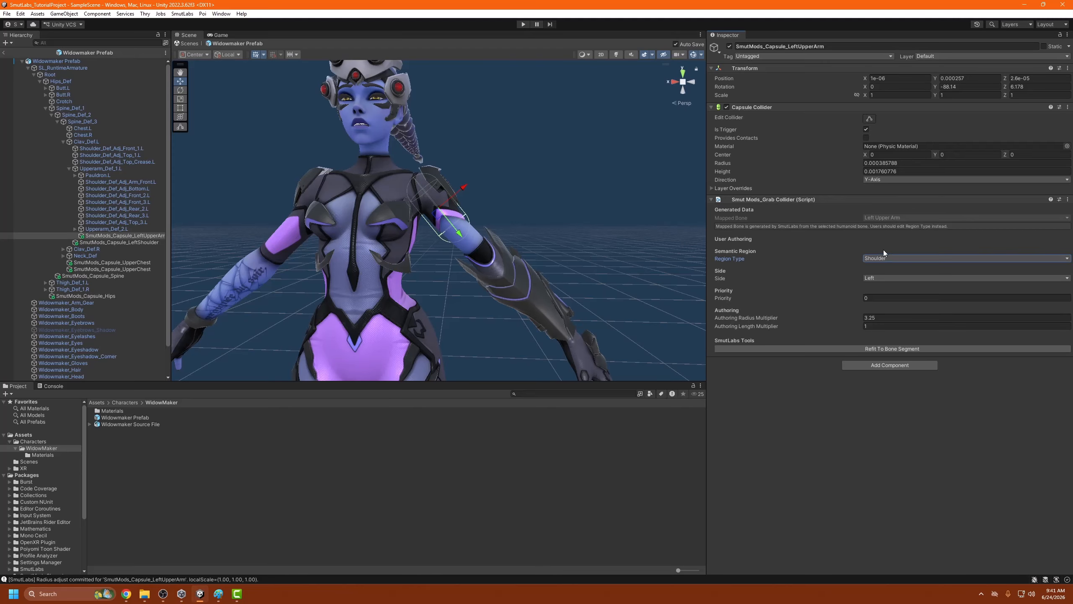
Add a SmutLabs capsule to the bone Upperarm_Def_2.L with a radius multiplier of 2.7.
click(107, 229)
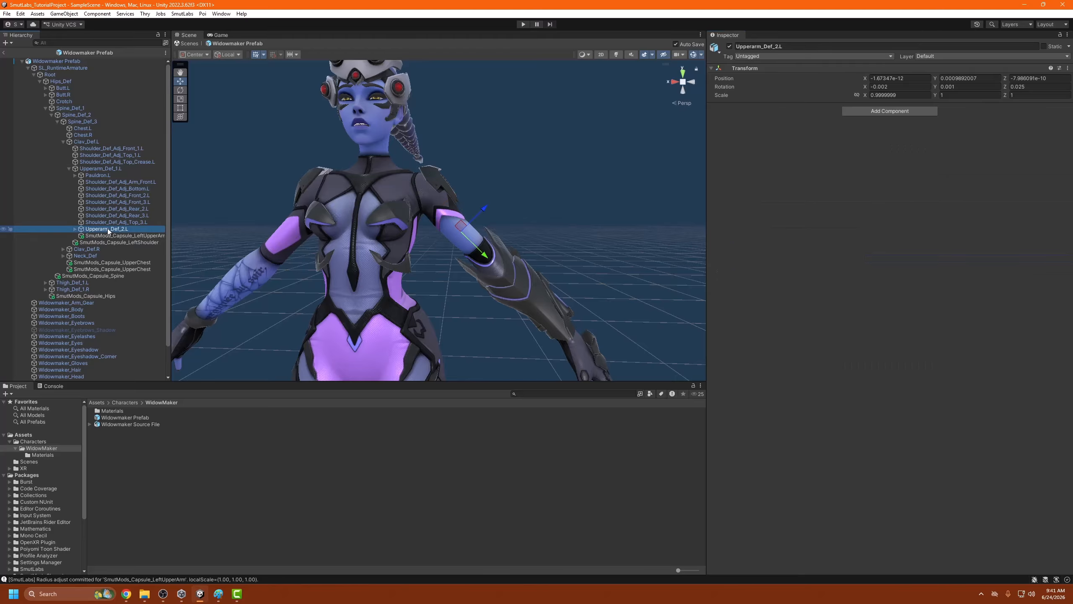
right_click(107, 228)
mouse_move(177, 451)
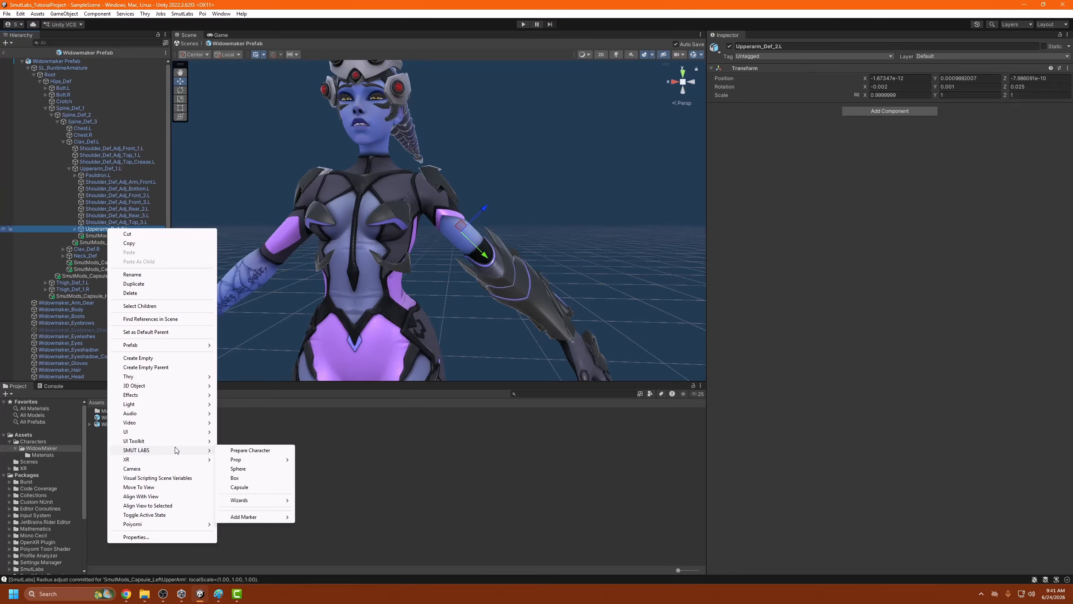
click(260, 487)
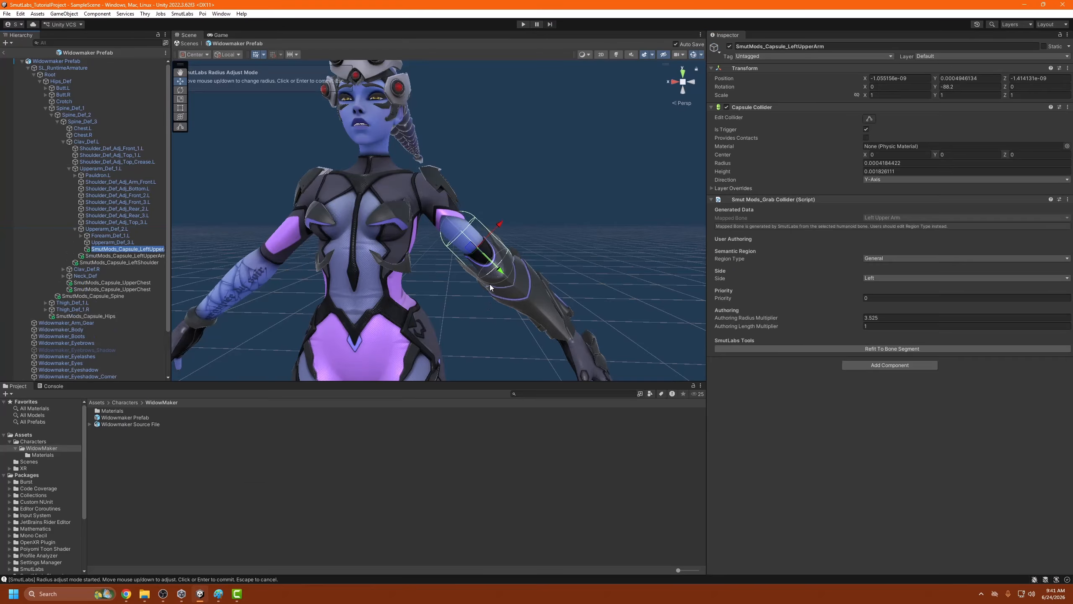
click(477, 322)
Move the Upperarm_Def_2.L capsule down the arm to about Y 0.000715 and set its region type to Elbow.
alt+drag(476, 322, 427, 364)
key(f)
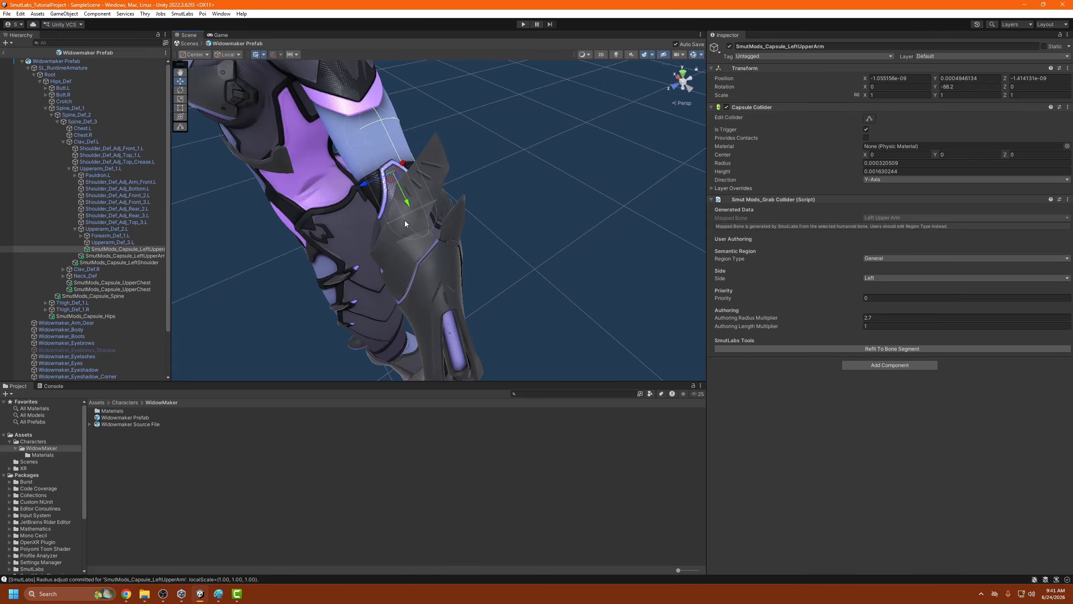
drag(406, 207, 415, 218)
click(968, 258)
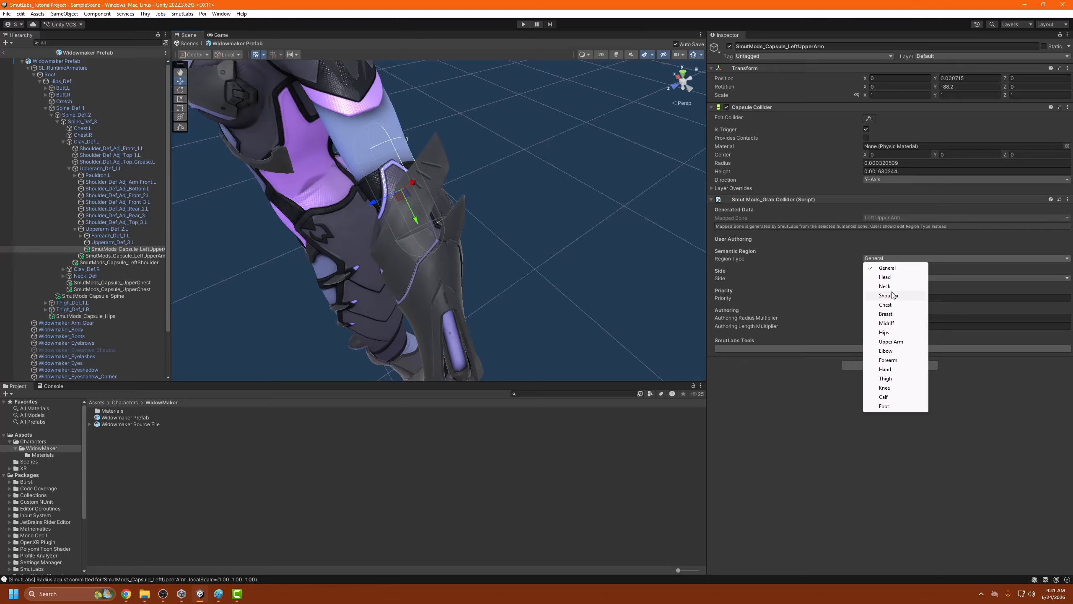
click(898, 350)
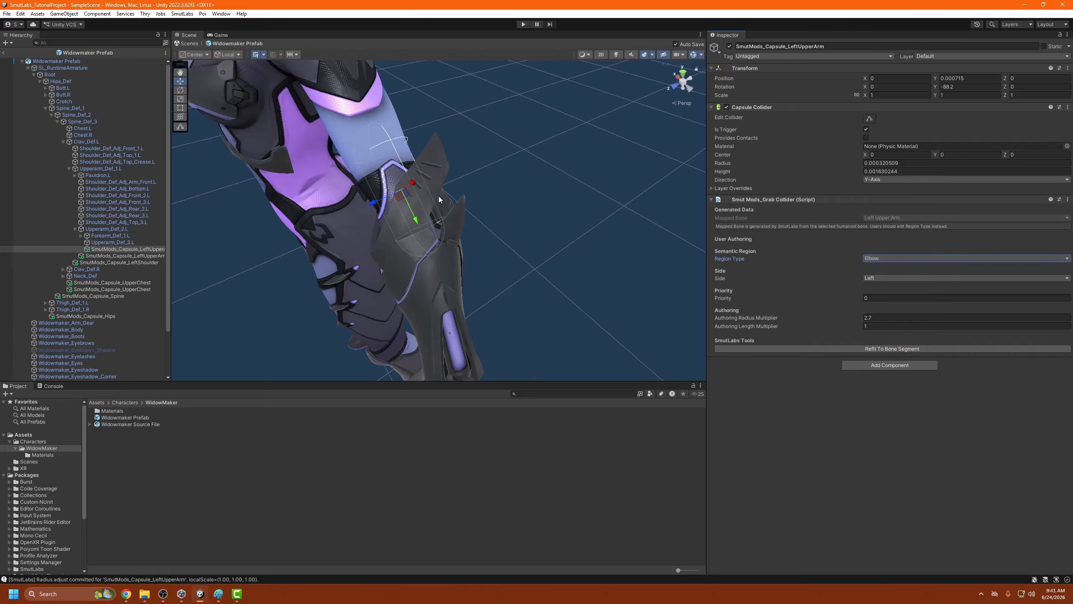
Add a SmutLabs capsule to the bone Forearm_Def_1.L with a radius multiplier of 2.5 and region type Elbow.
alt+drag(414, 220, 321, 161)
key(a)
right_drag(321, 161, 551, 90)
key(s)
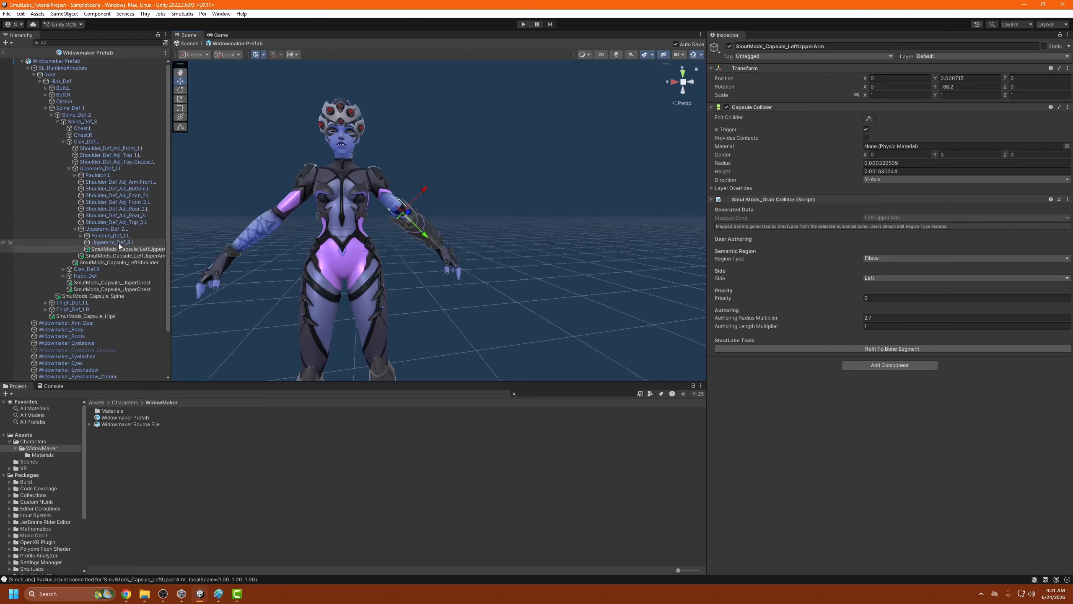
click(81, 236)
click(118, 237)
right_click(118, 237)
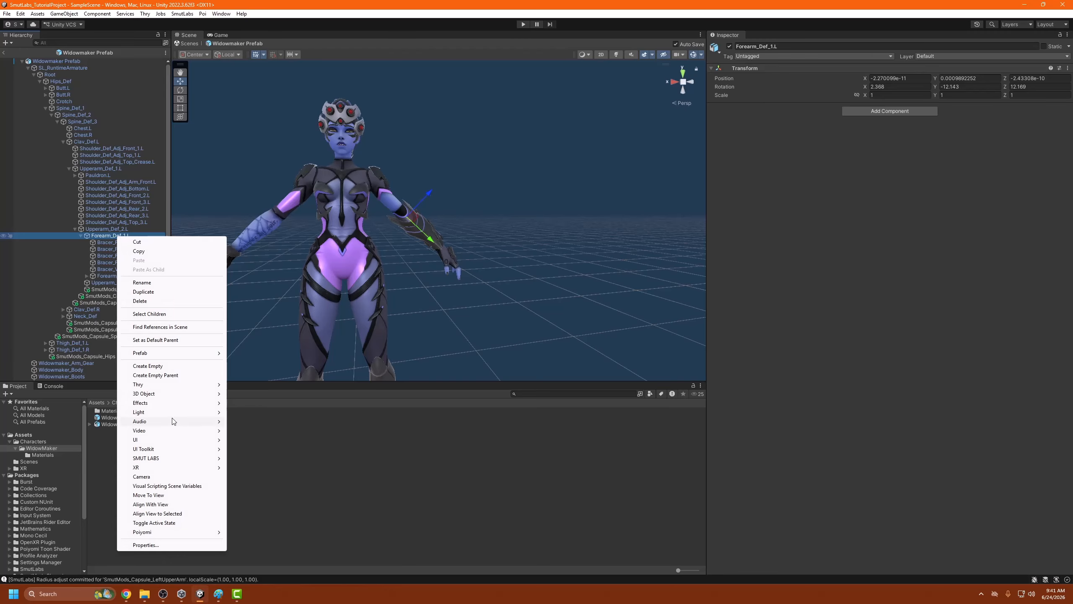
mouse_move(179, 463)
click(274, 496)
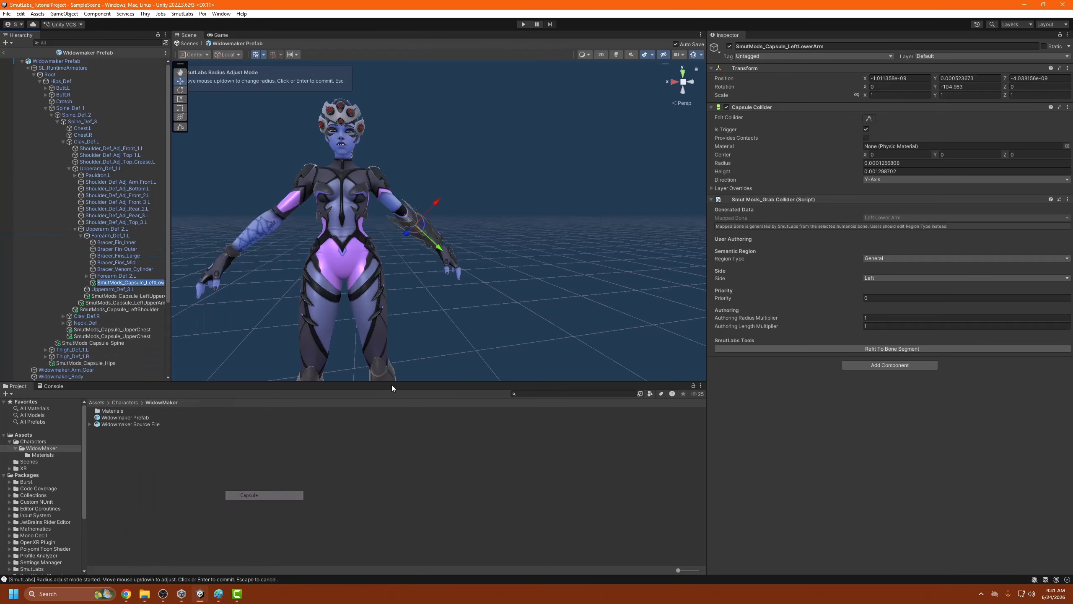
click(447, 328)
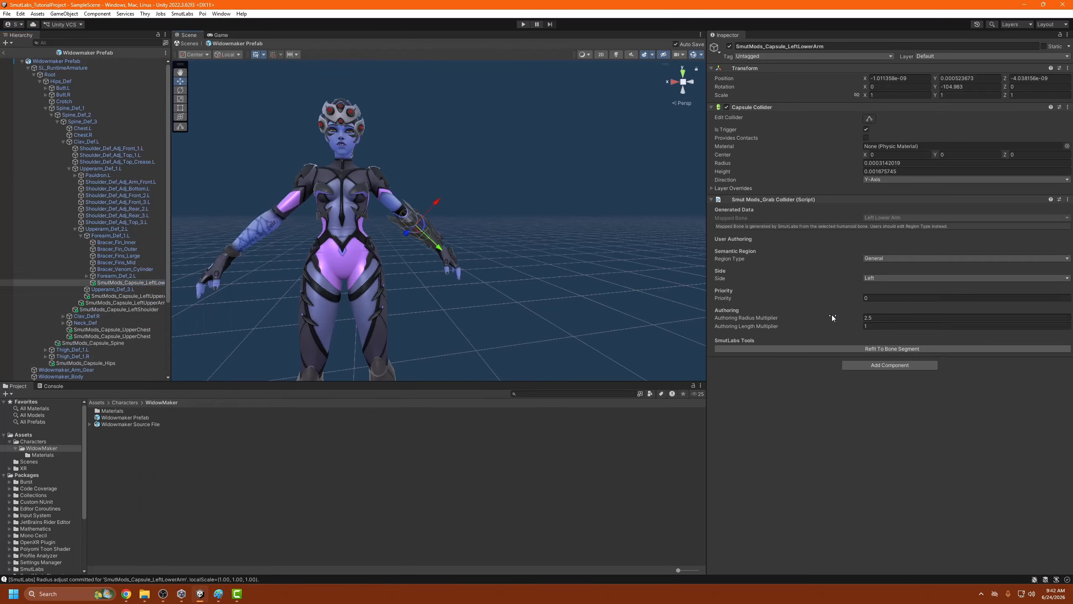
click(907, 257)
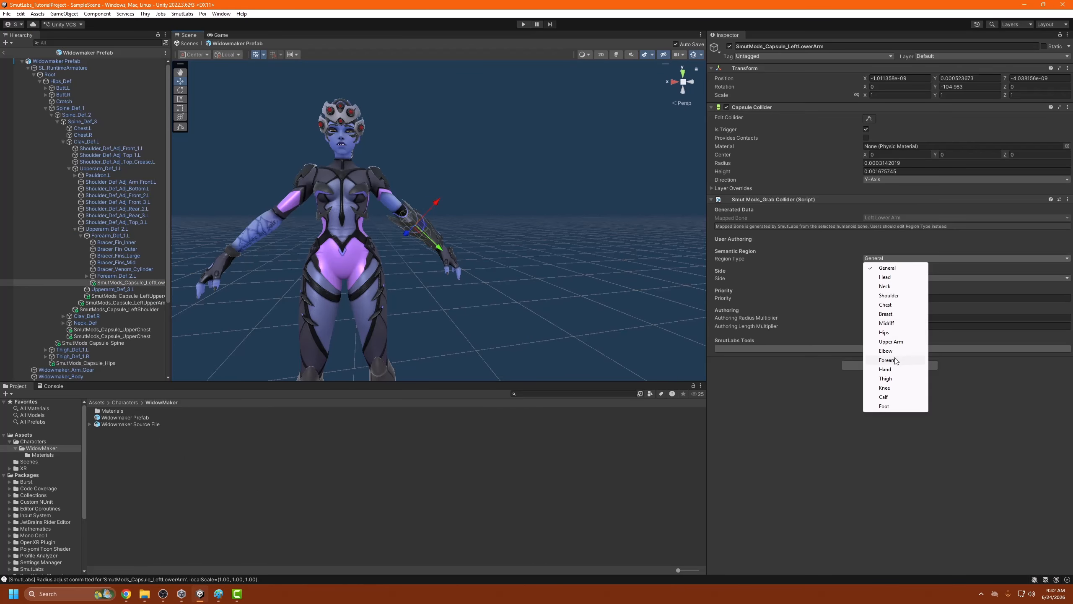
click(886, 351)
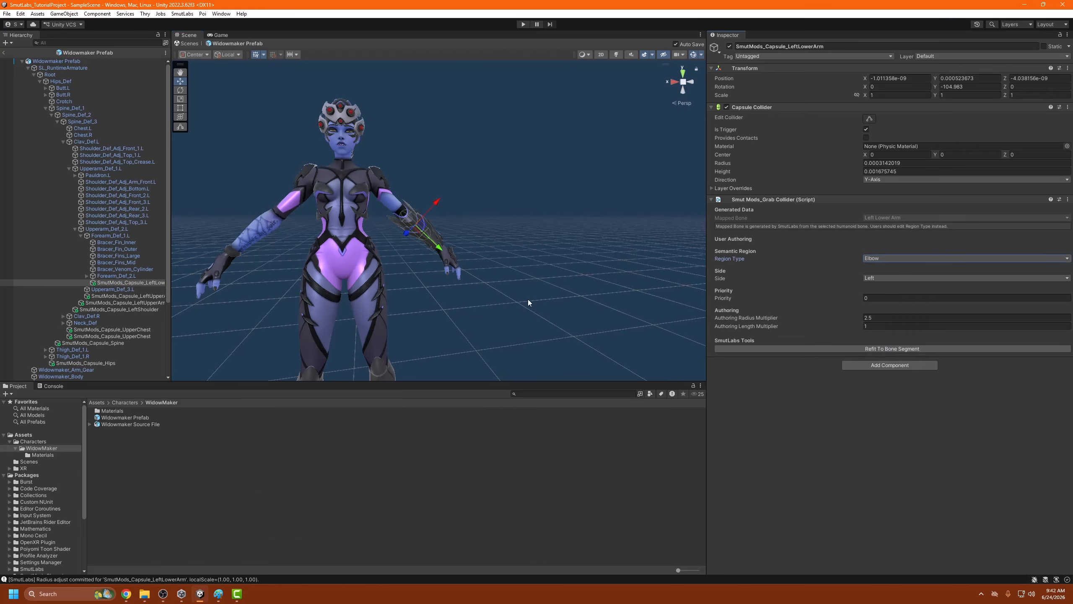
Add a SmutLabs capsule to the bone Forearm_Def_2.L with a radius multiplier of 1.9375.
click(88, 276)
click(121, 277)
right_click(121, 277)
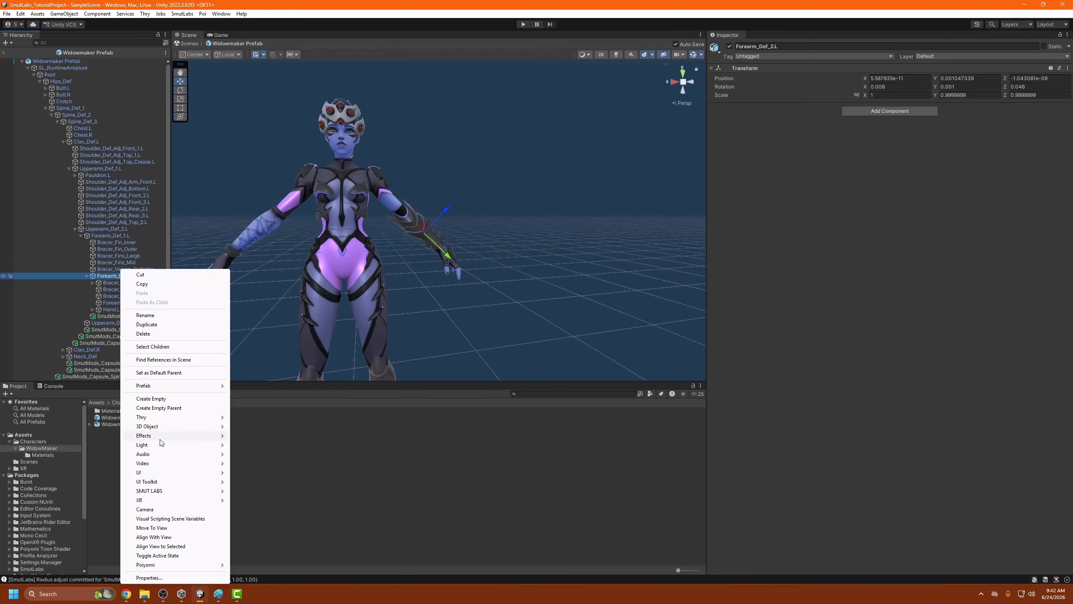
mouse_move(164, 494)
click(279, 529)
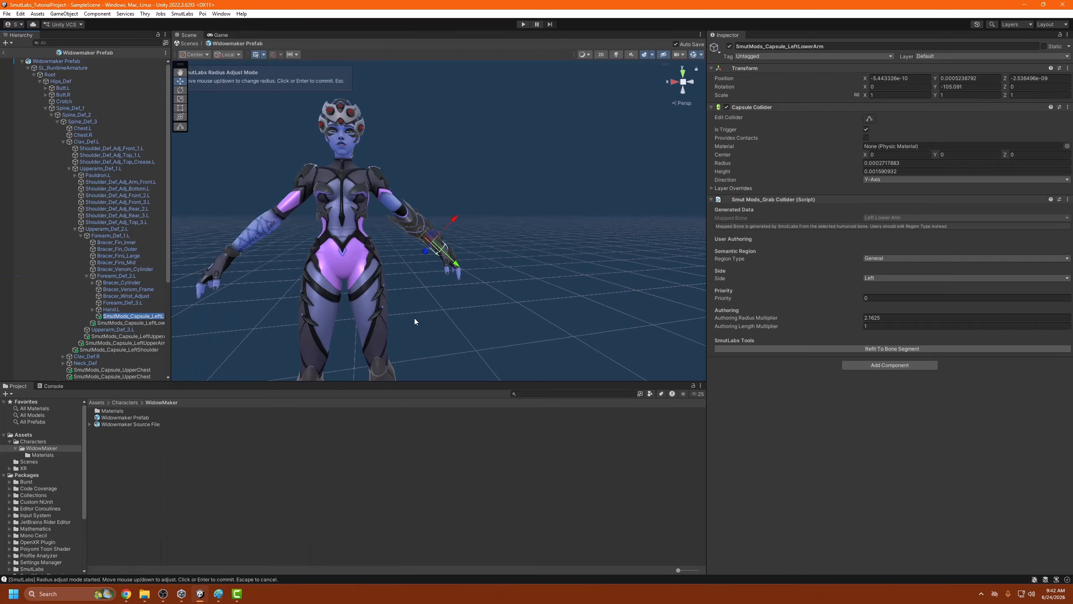
click(418, 349)
Move the Forearm_Def_2.L capsule toward the wrist to about Y 0.000721 and set its region type to Hand.
right_drag(419, 350, 401, 317)
key(w)
drag(364, 262, 371, 275)
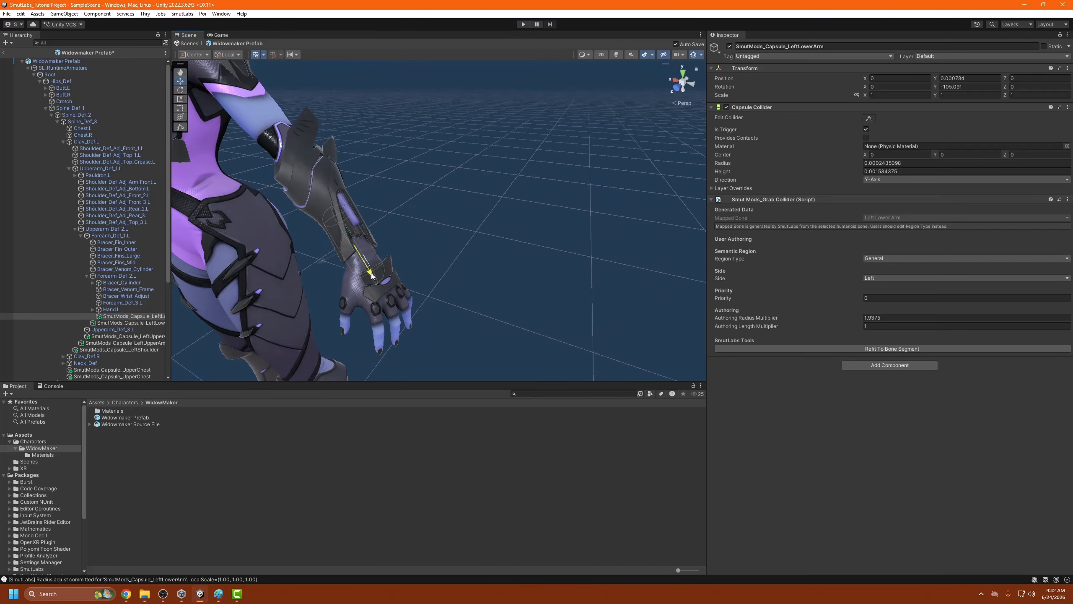
click(888, 259)
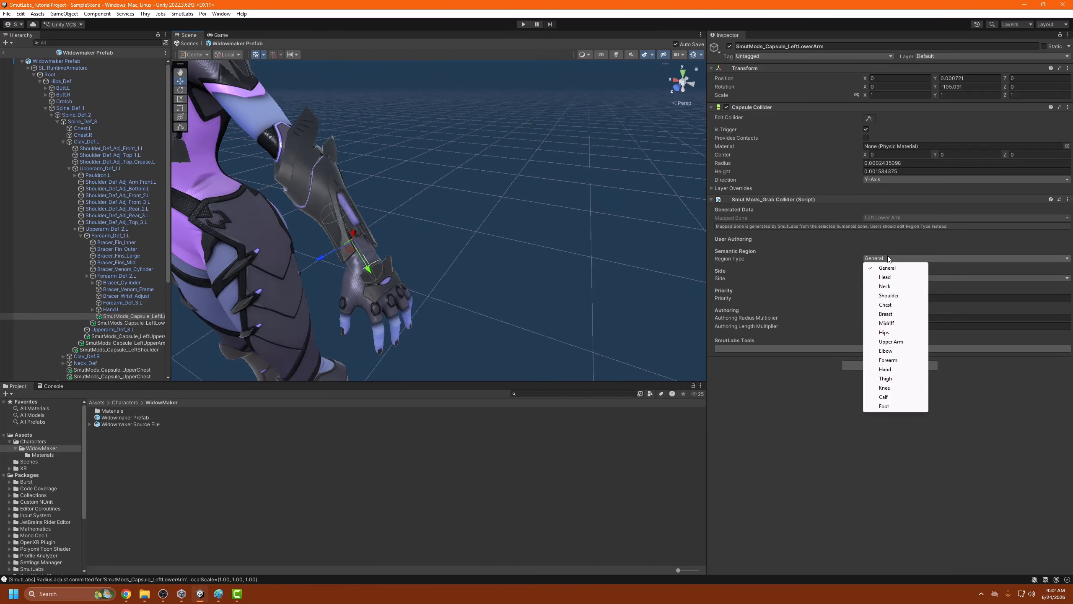
click(885, 369)
Add a SmutLabs capsule to the bone Hand.L with a radius multiplier of 7.77 and a length multiplier of 0.47.
click(111, 309)
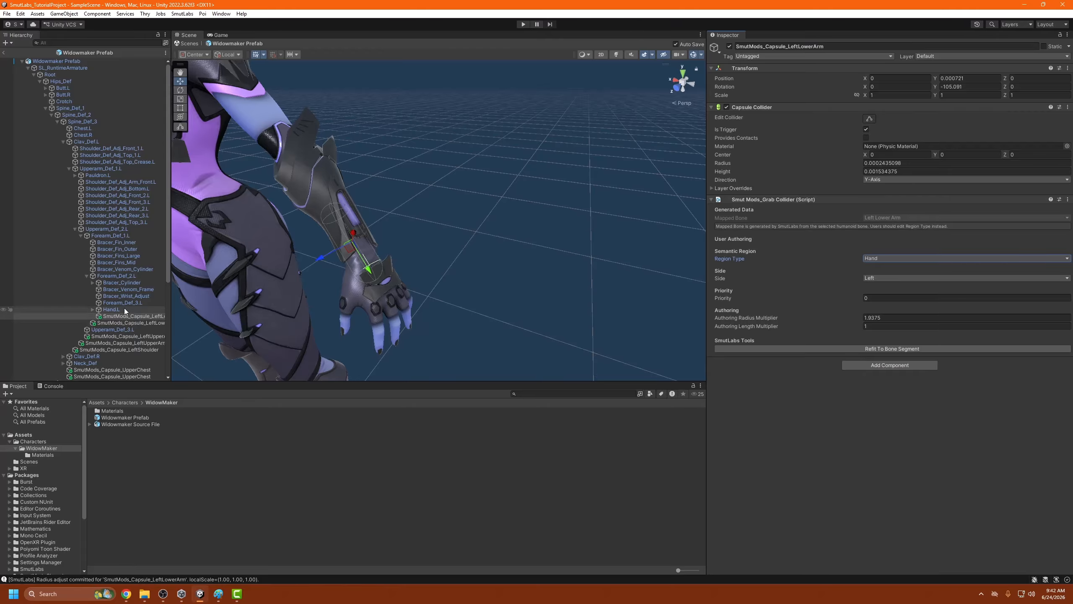
right_click(117, 310)
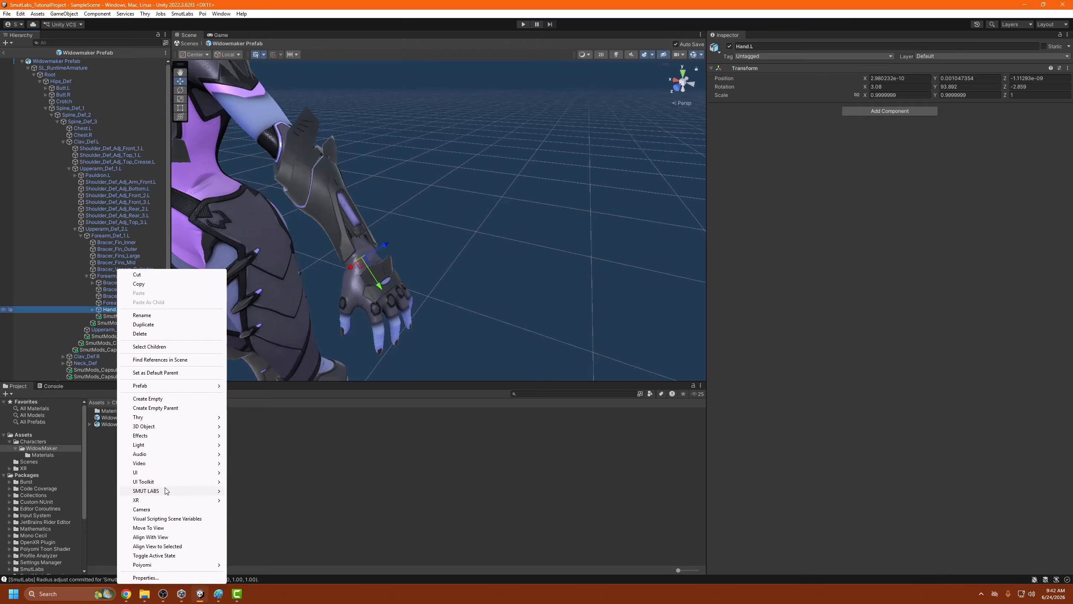
mouse_move(166, 491)
click(249, 528)
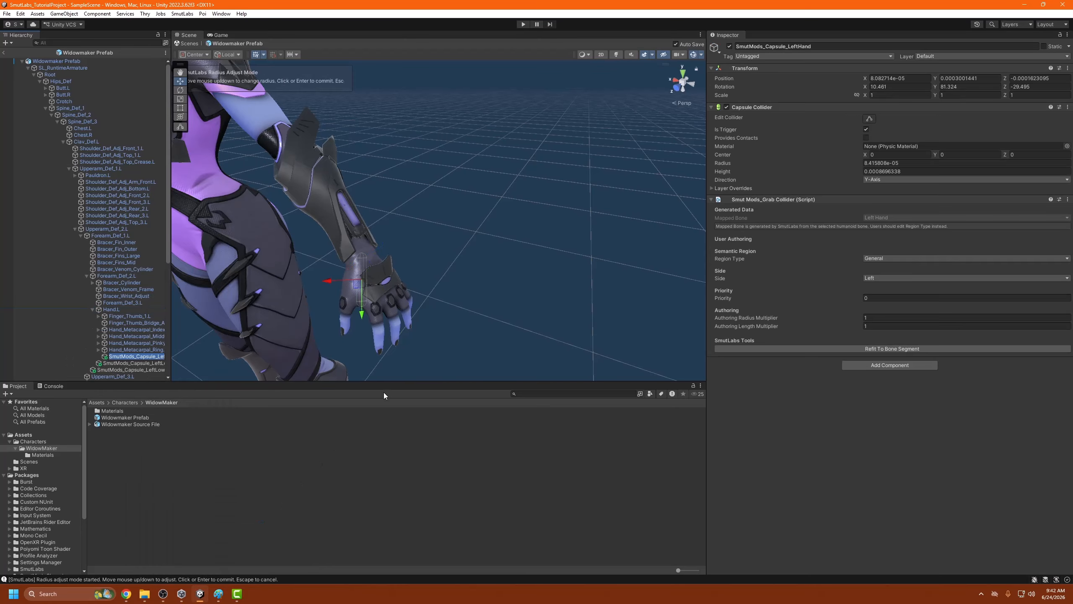
right_drag(463, 267, 672, 328)
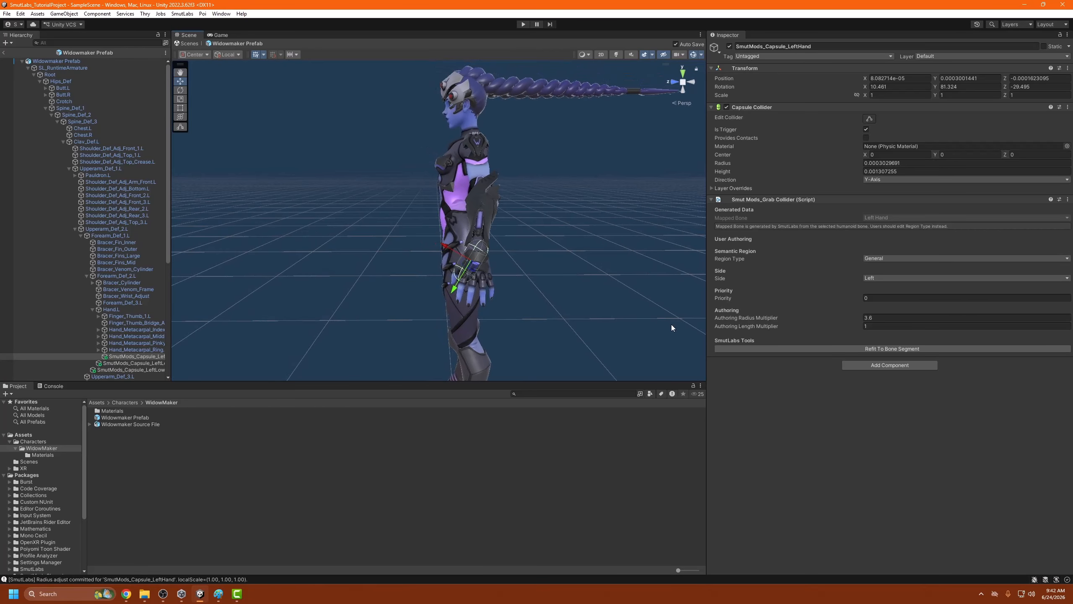
mouse_move(756, 317)
mouse_down()
mouse_move(771, 327)
mouse_move(806, 320)
mouse_move(772, 327)
mouse_up()
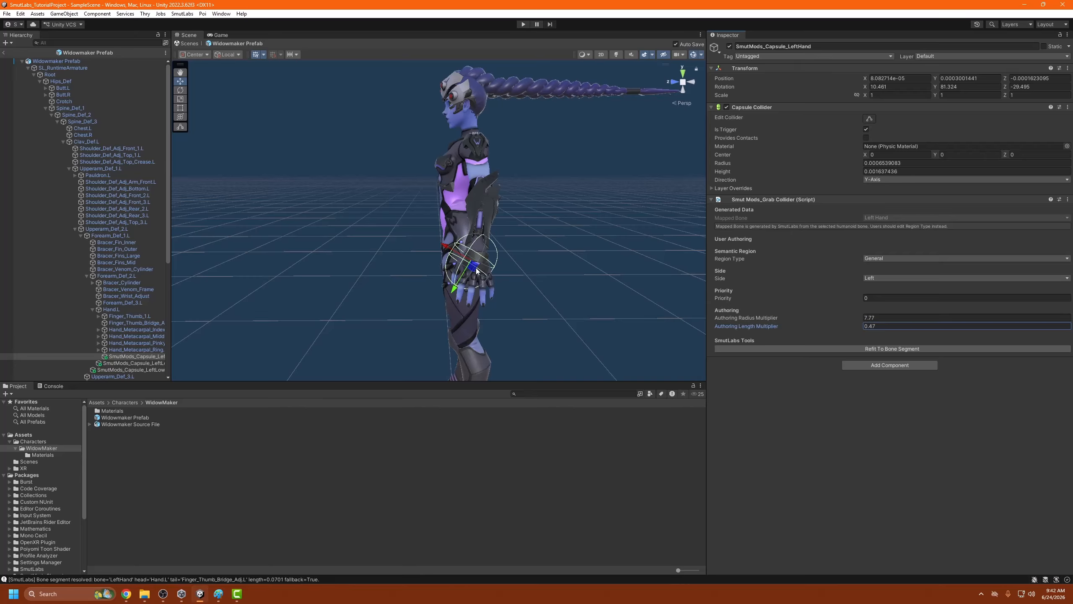
Fit the left hand capsule at about X 0.00014, Y 0.00068, Z -0.00009 with Z rotation -1.514, and set its region type to Hand.
drag(476, 270, 625, 312)
key(e)
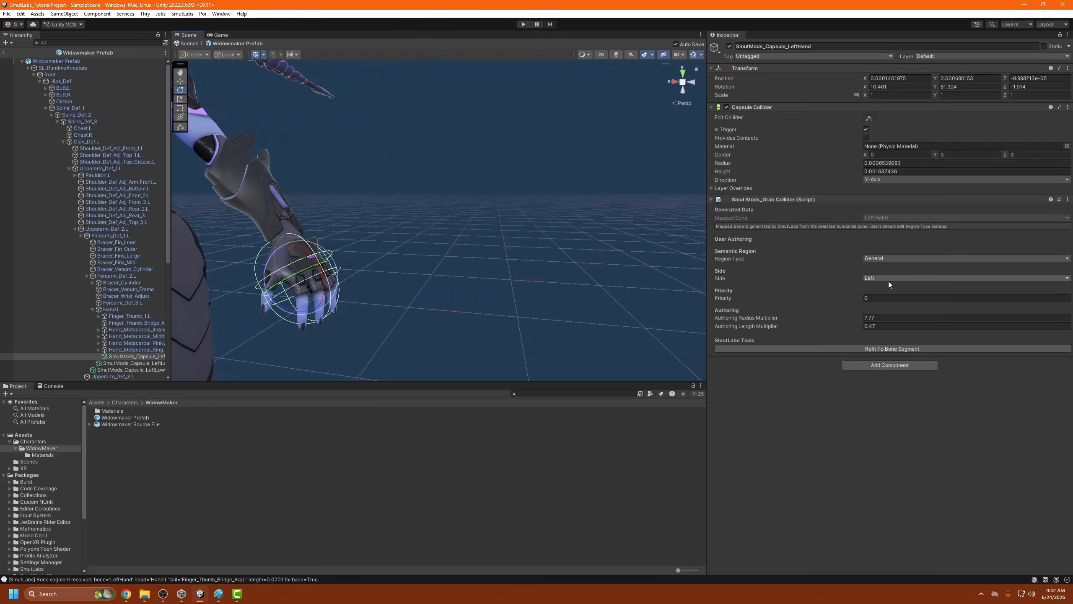
click(905, 258)
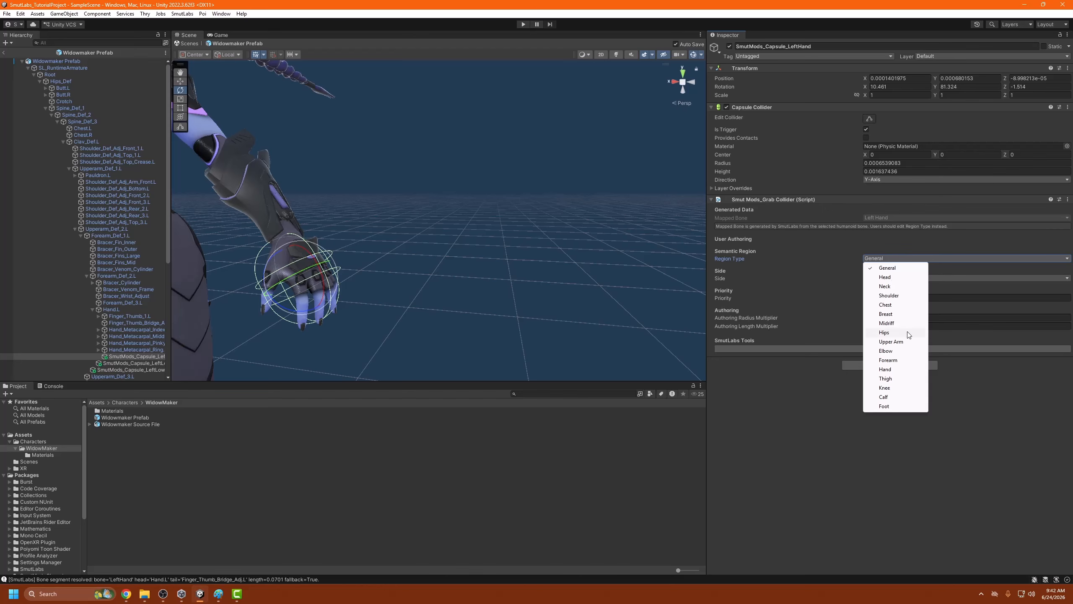
click(890, 369)
mouse_move(347, 257)
alt+mouse_down()
mouse_move(431, 235)
mouse_move(358, 263)
alt+mouse_up()
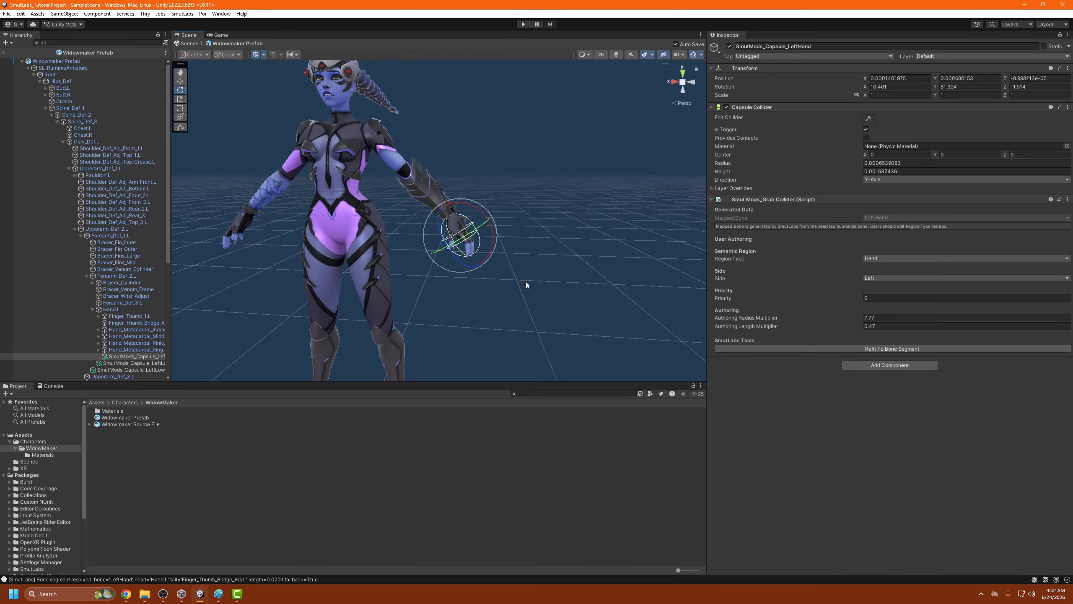
Mirror the left hand capsule and the Forearm_Def_2.L capsule to the opposite side.
right_click(142, 356)
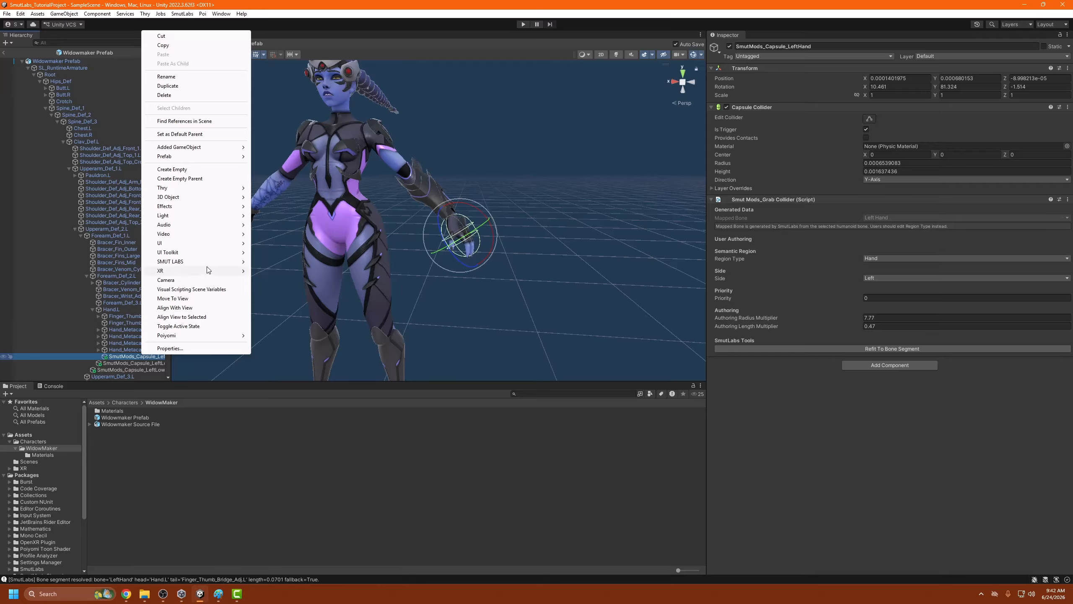
mouse_move(211, 261)
click(291, 307)
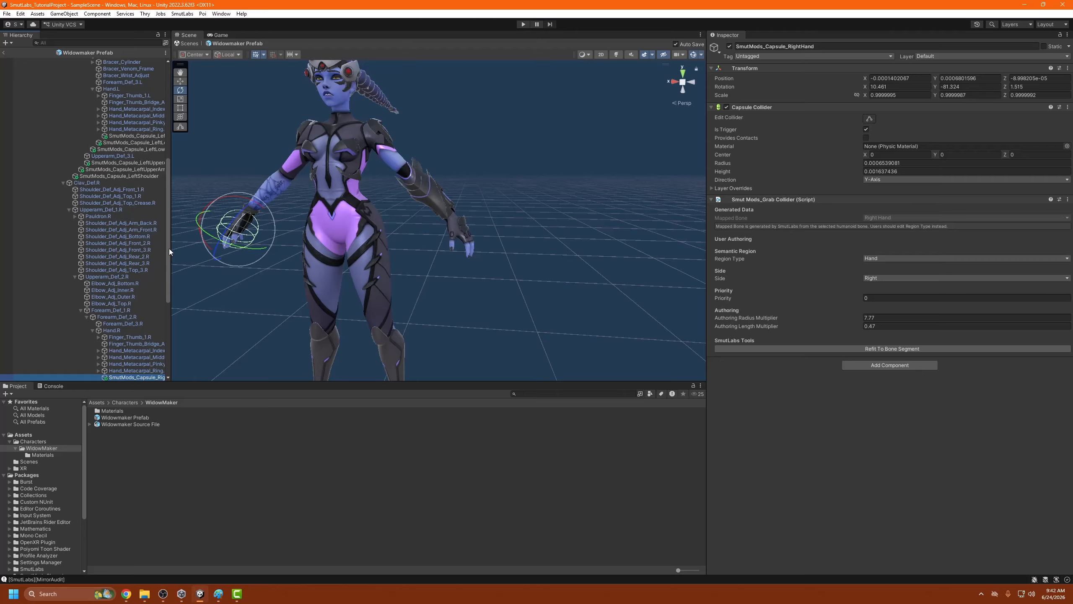
scroll(164, 203, up, 7)
right_click(136, 320)
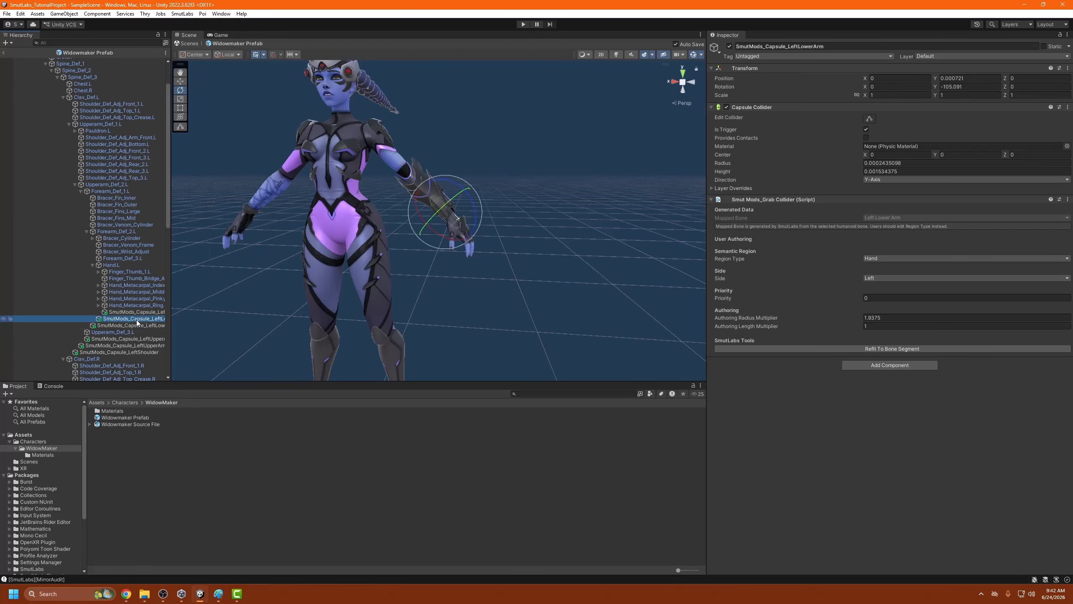
mouse_move(198, 493)
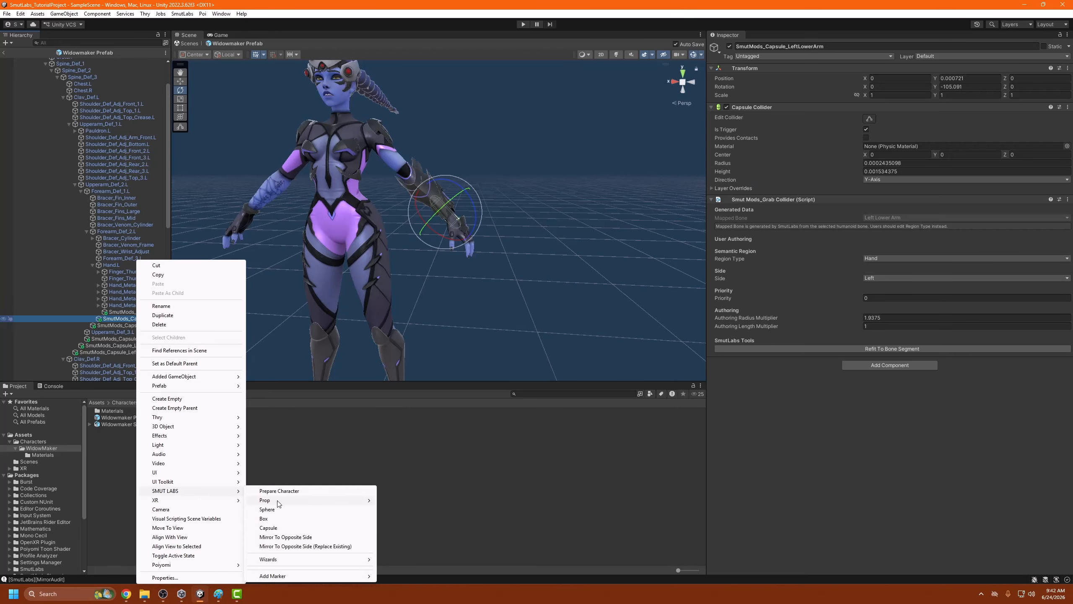
click(296, 537)
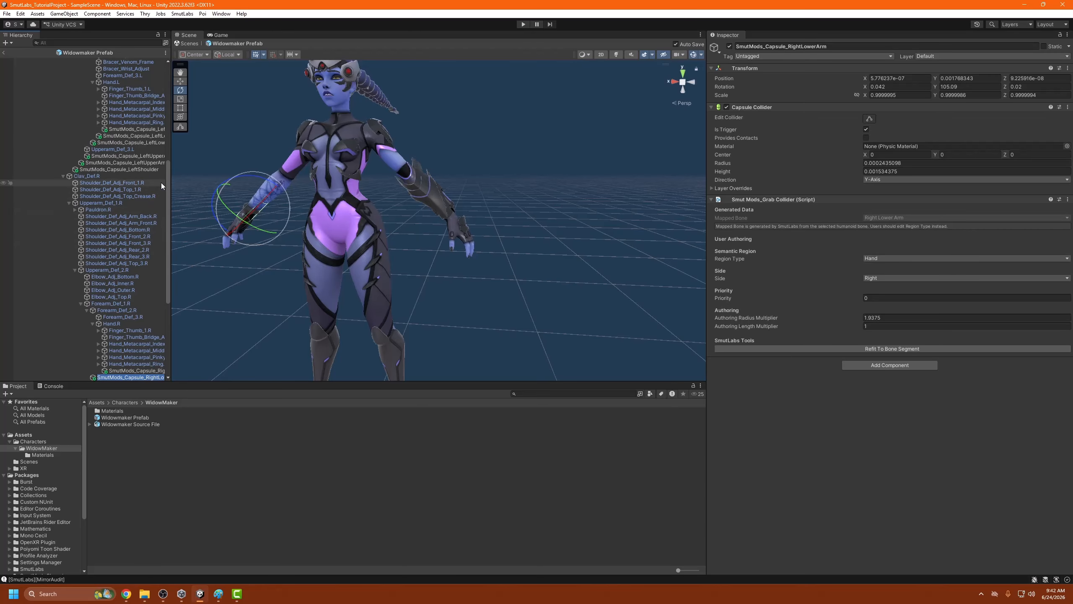
Mirror the Forearm_Def_1.L and Upperarm_Def_2.L elbow capsules to the opposite side.
right_click(141, 142)
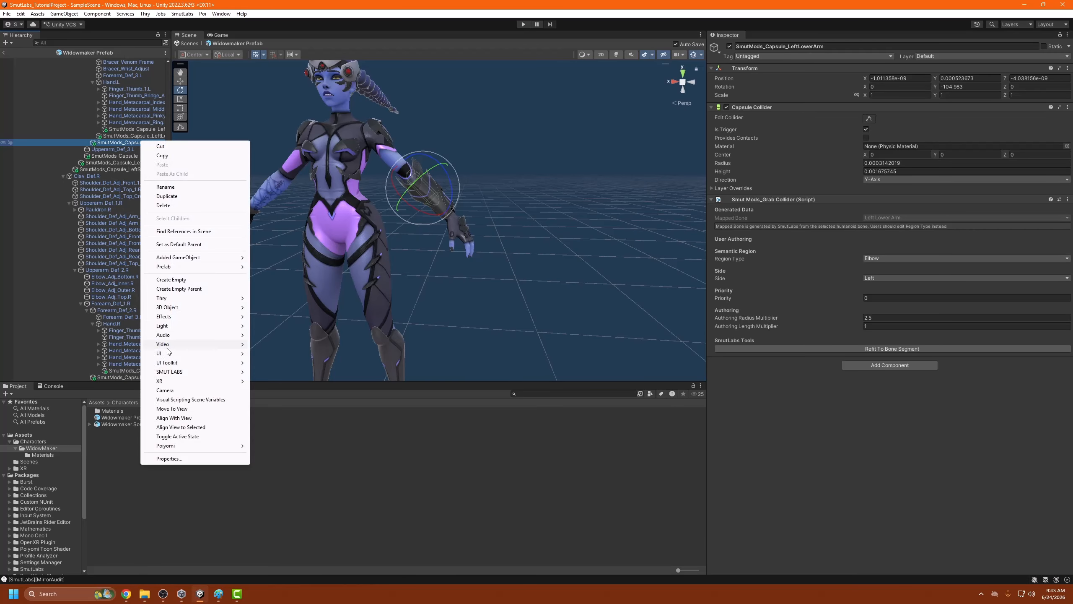
mouse_move(170, 374)
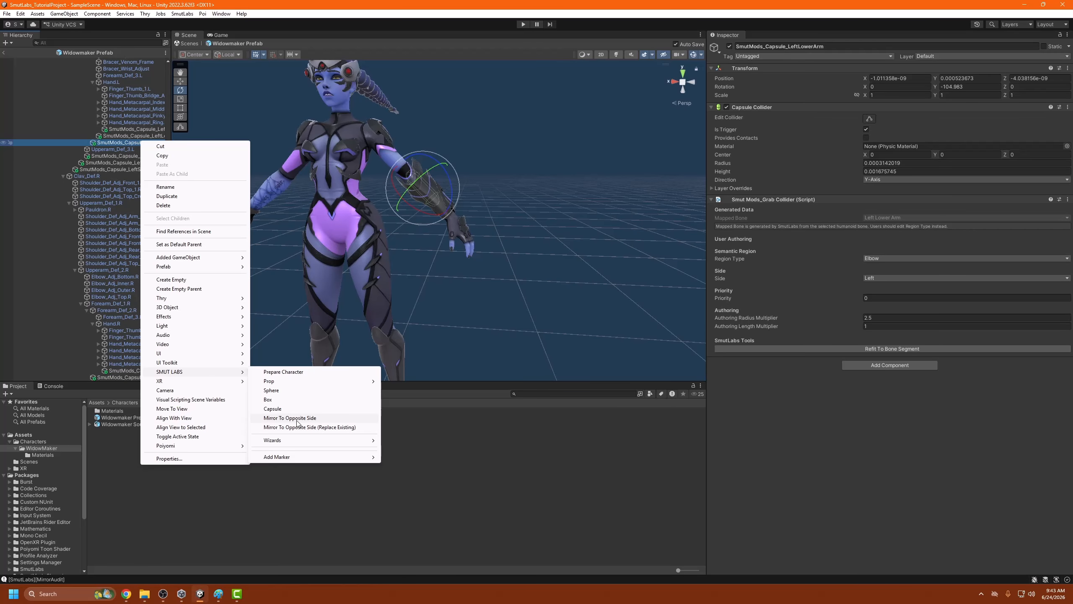
click(290, 417)
click(140, 148)
right_click(139, 148)
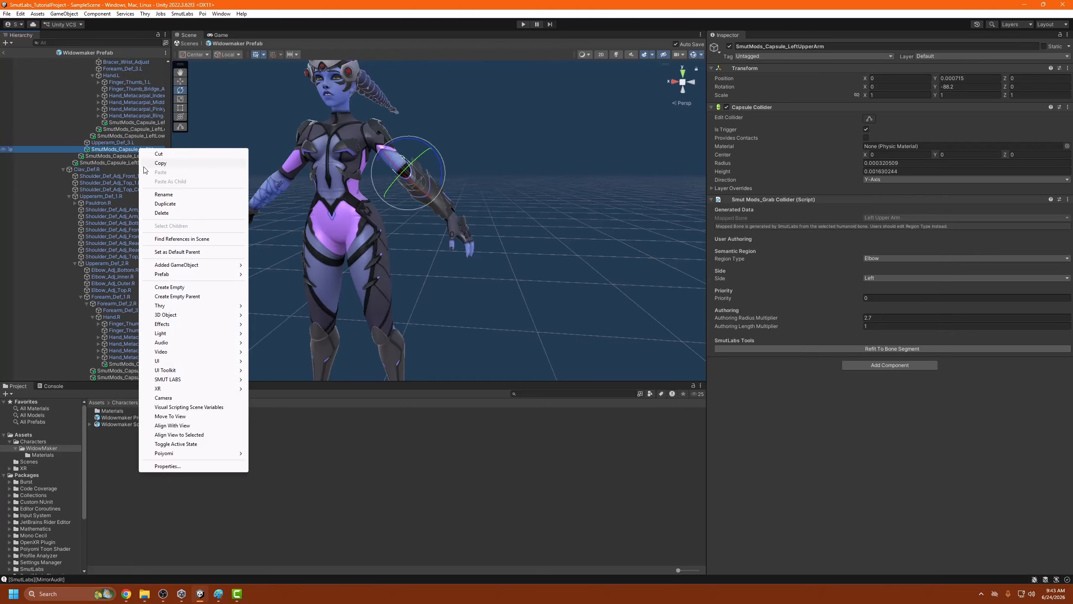
mouse_move(208, 381)
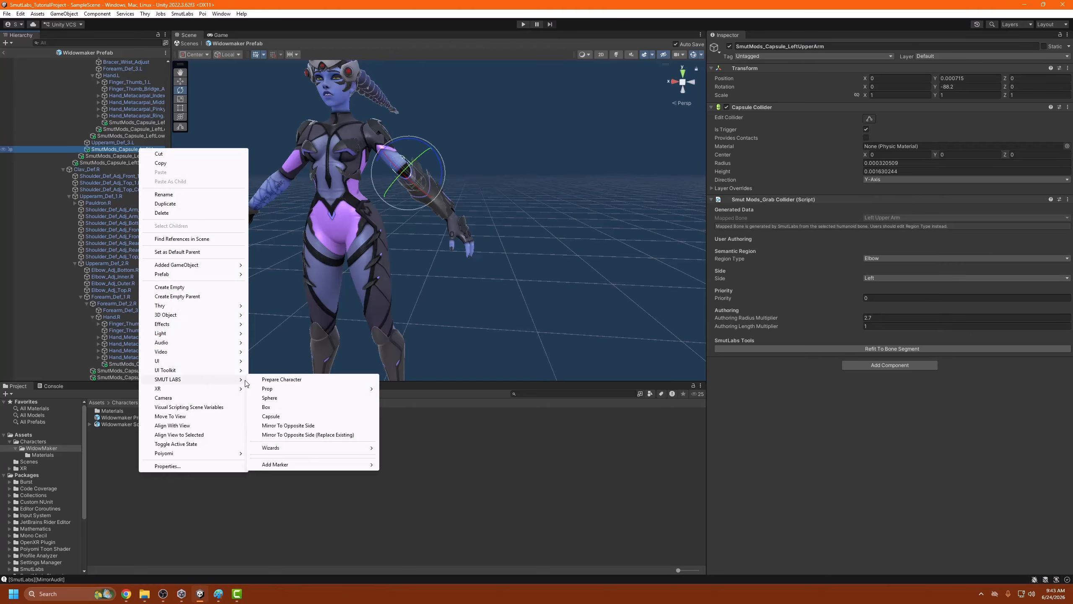
click(288, 425)
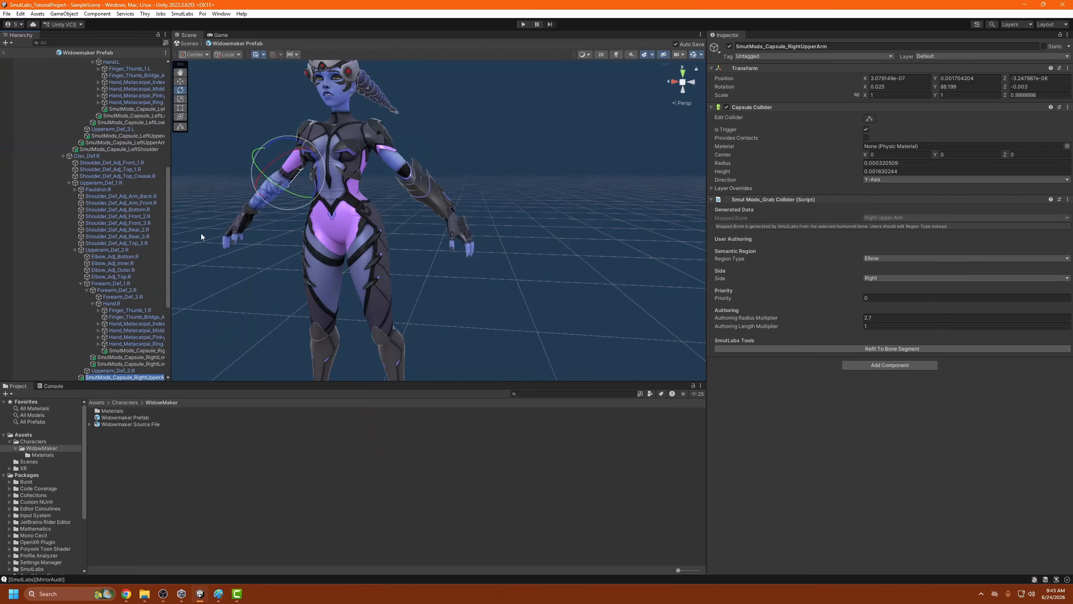
Mirror the Upperarm_Def_1.L capsule and the left shoulder capsule to the opposite side.
click(132, 143)
right_click(132, 144)
mouse_move(154, 376)
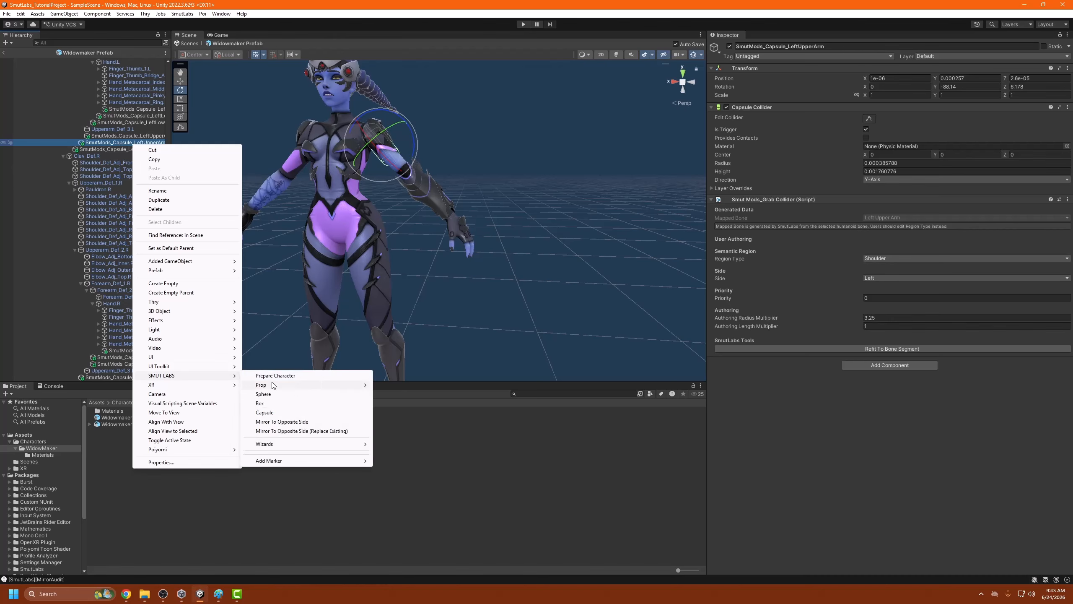
click(291, 421)
click(135, 142)
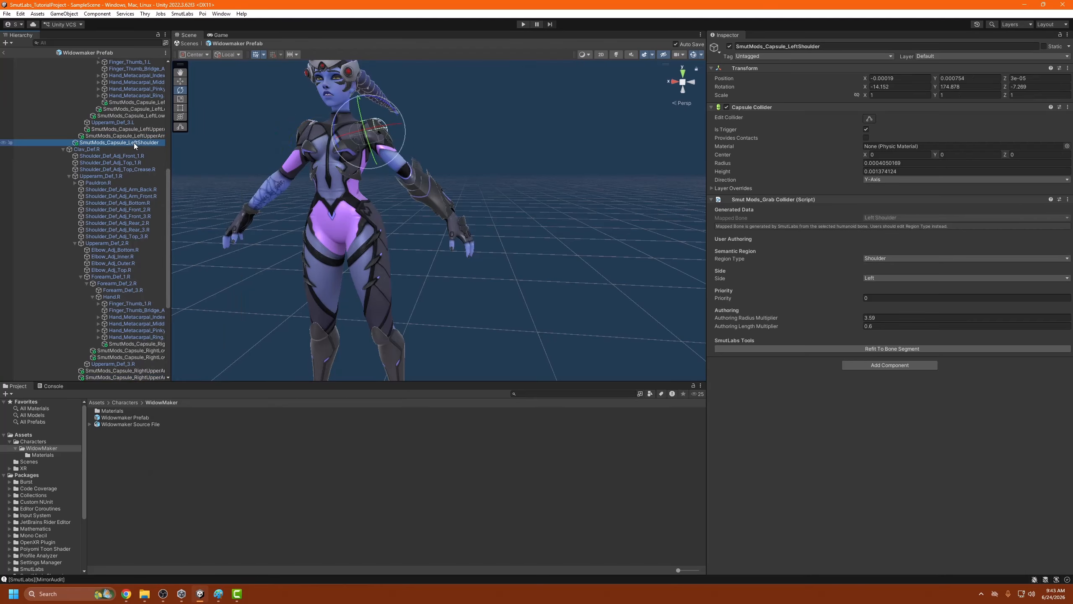
right_click(135, 143)
mouse_move(225, 372)
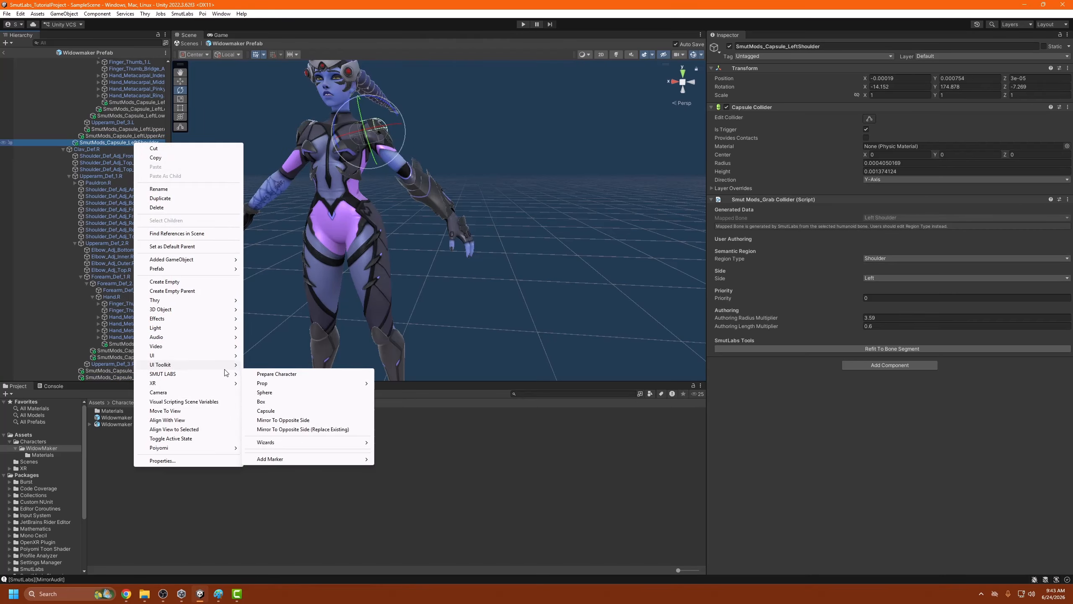
click(290, 421)
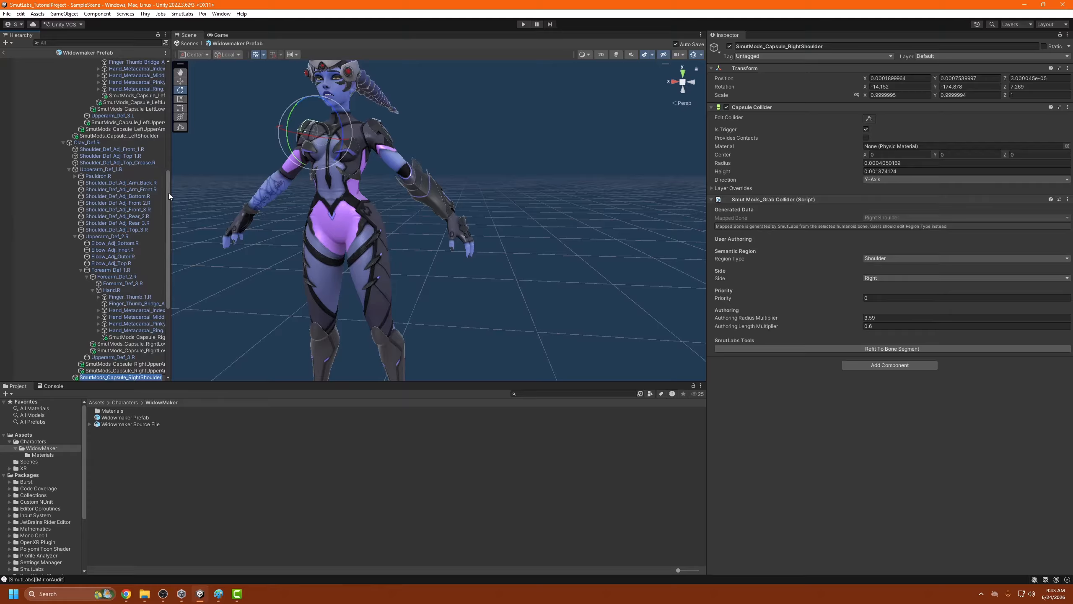
Select SL_RuntimeArmature and examine the fit and symmetry of all capsule colliders around the body.
drag(168, 185, 169, 78)
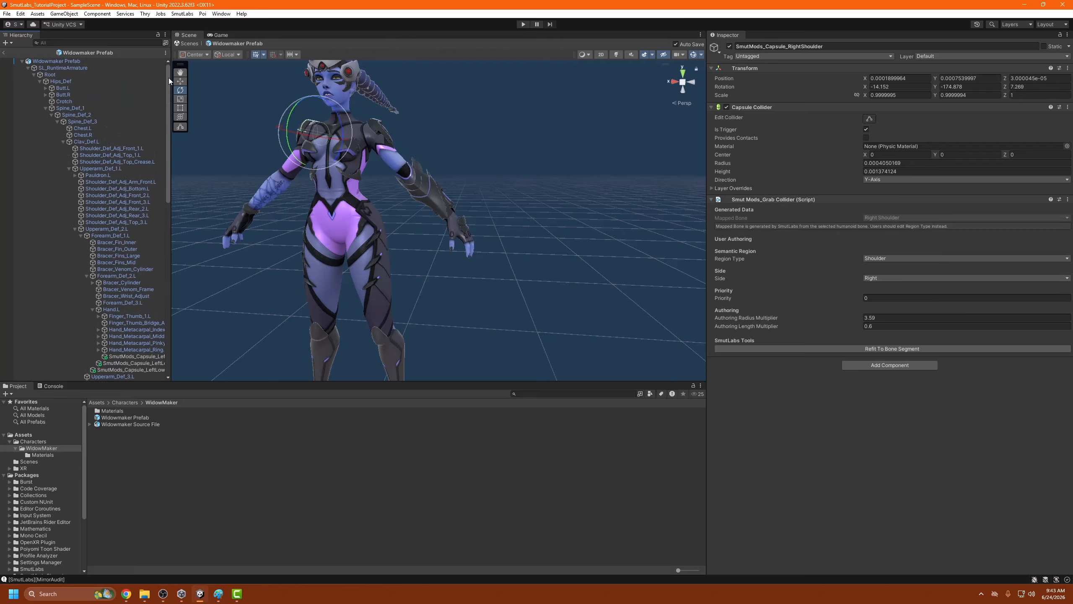
click(73, 67)
alt+drag(500, 301, 581, 316)
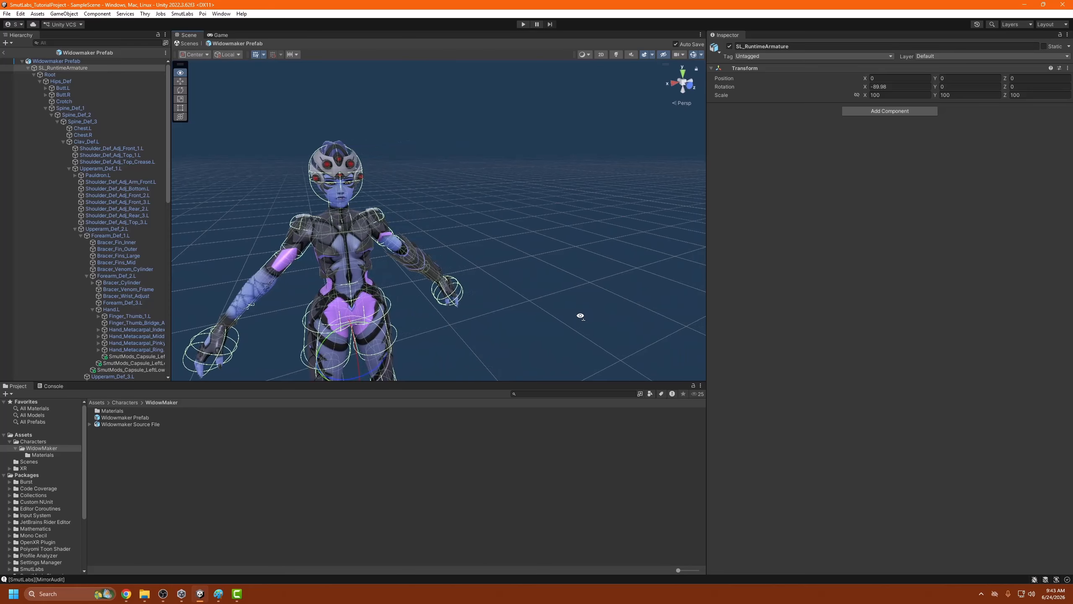
alt+drag(461, 180, 405, 127)
key(s)
right_drag(405, 127, 375, 114)
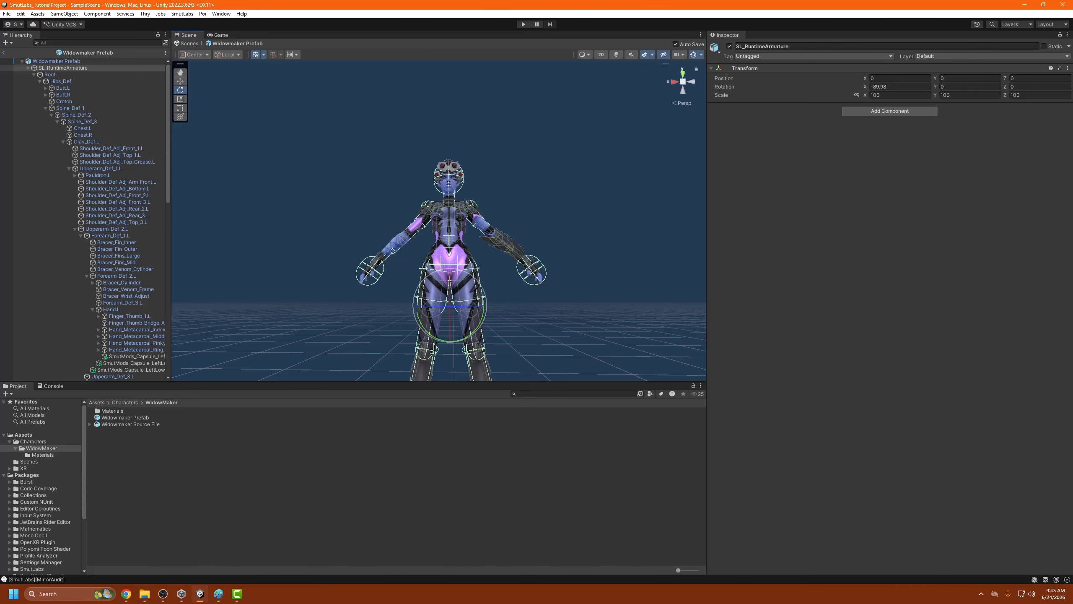